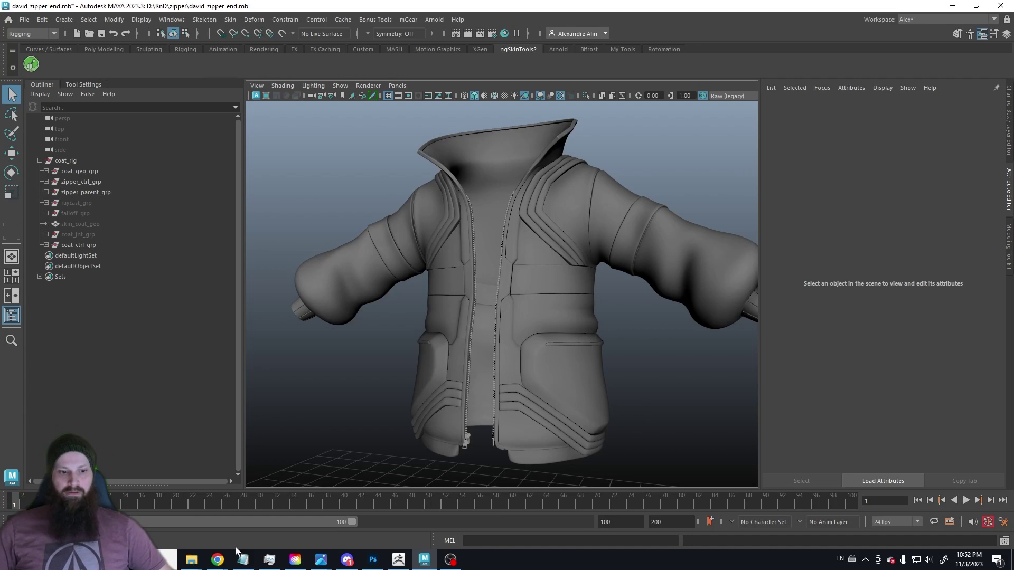
Bring the Renart Studios site forward and open its Learn blog of tutorial posts.
mouse_move(218, 560)
left_click(259, 527)
scroll(391, 275, "up", 1)
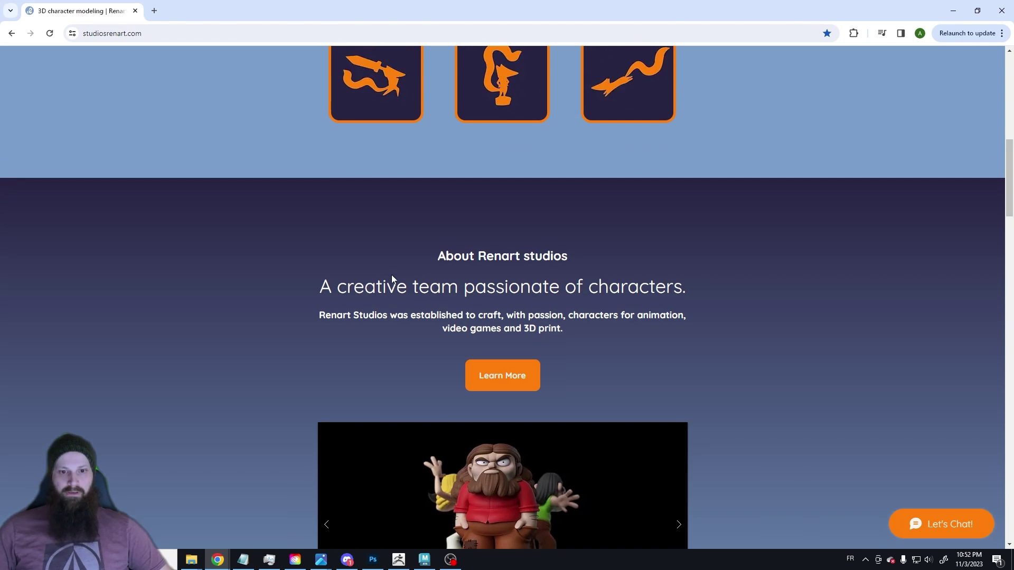
scroll(391, 275, "up", 5)
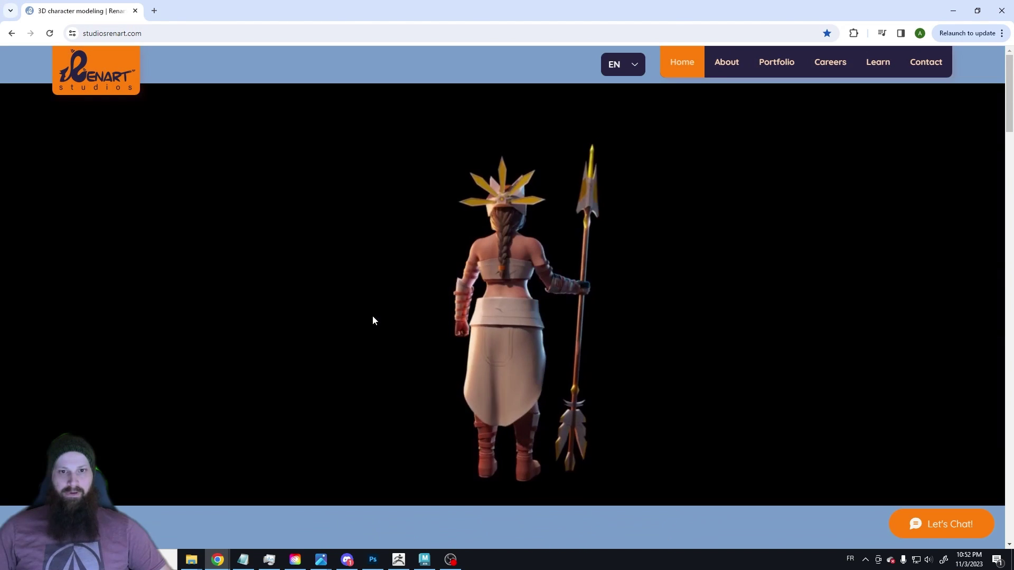
left_click(880, 65)
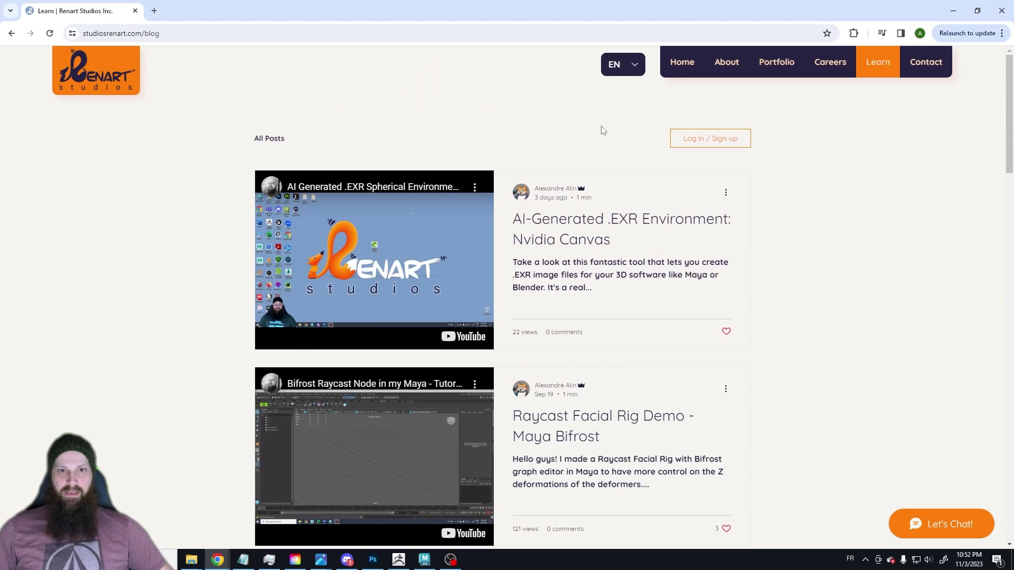
scroll(364, 242, "down", 3)
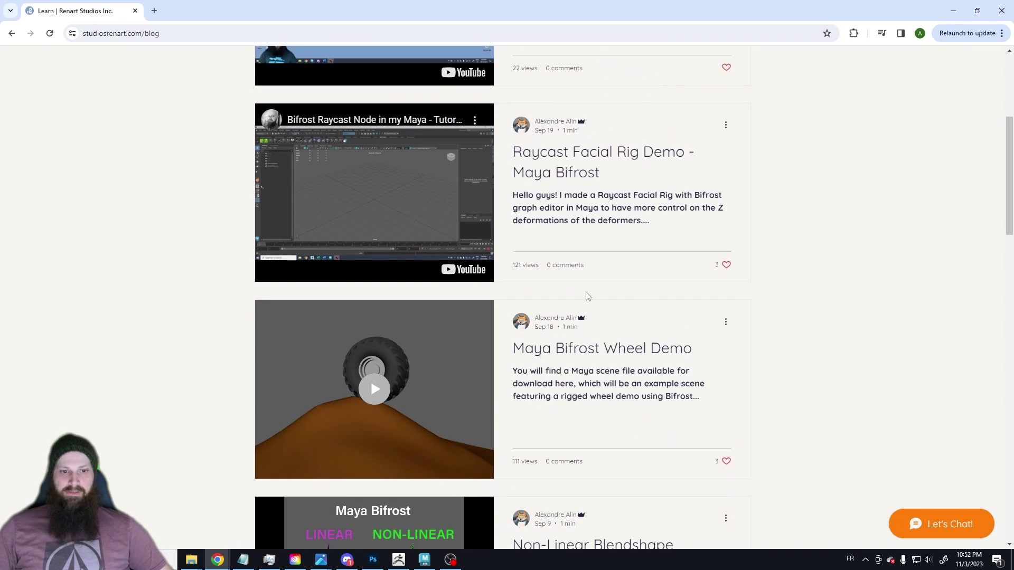
scroll(587, 296, "down", 3)
scroll(503, 242, "up", 2)
scroll(471, 230, "up", 5)
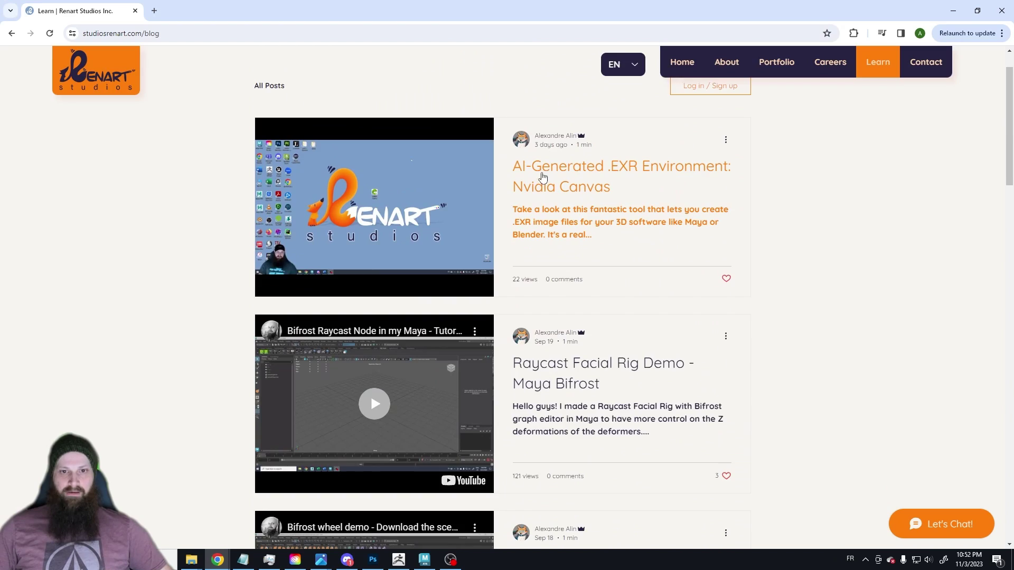
scroll(542, 178, "down", 3)
scroll(536, 222, "down", 2)
scroll(539, 211, "down", 2)
scroll(539, 210, "down", 3)
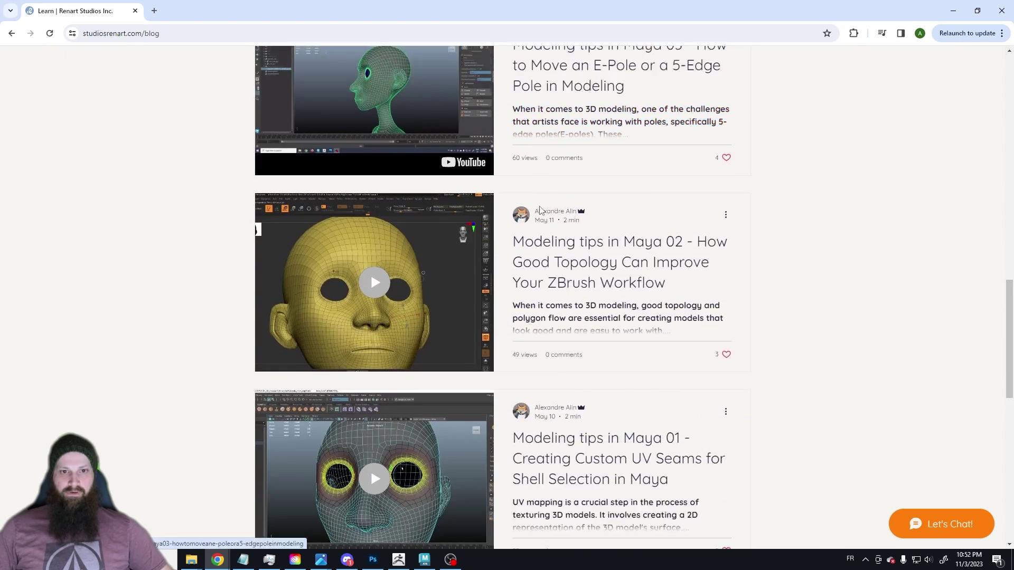
scroll(540, 210, "down", 3)
scroll(540, 209, "down", 2)
scroll(555, 254, "up", 8)
scroll(571, 299, "up", 7)
mouse_move(374, 373)
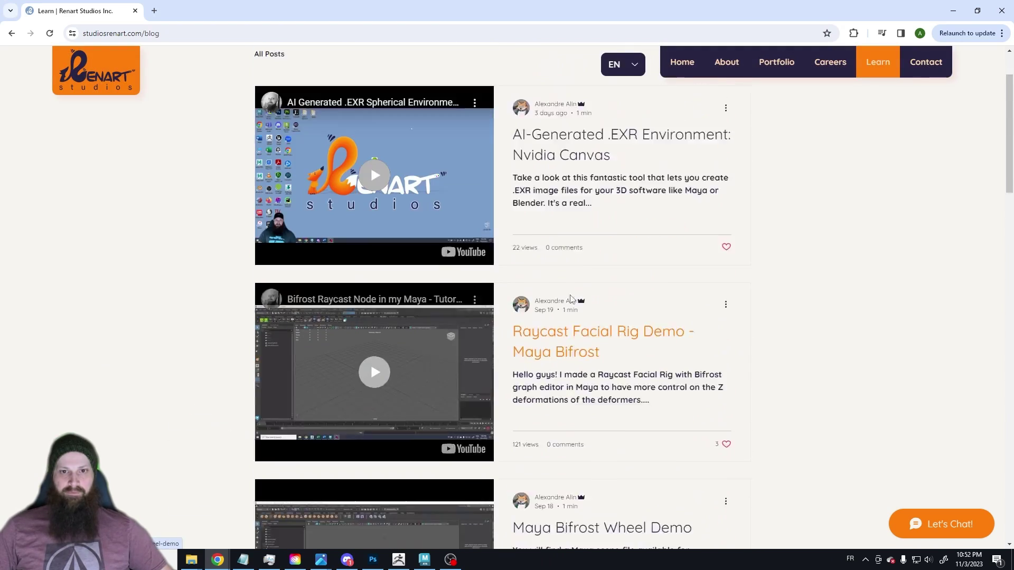
scroll(572, 299, "up", 2)
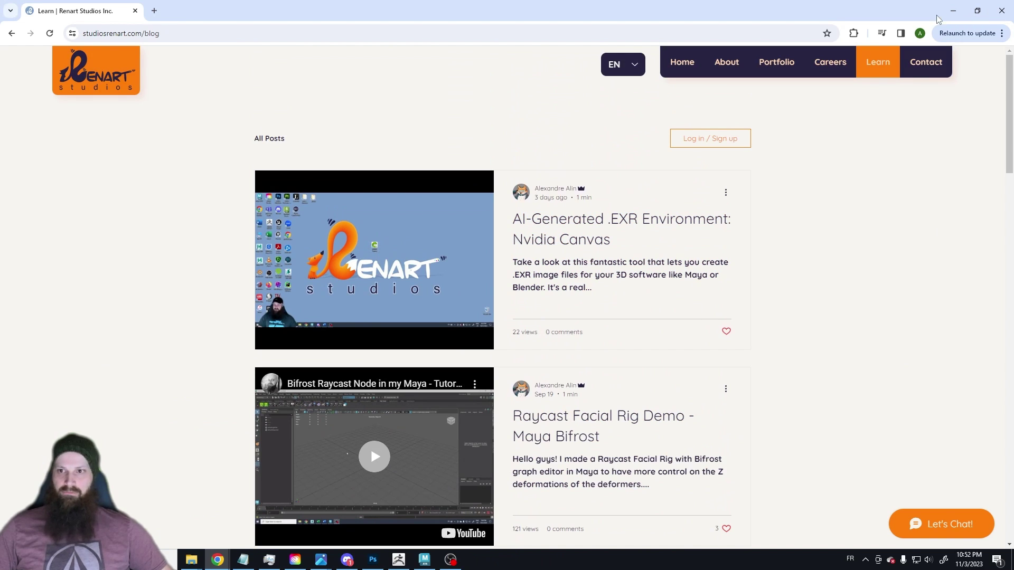
Switch back to the jacket scene and orbit around the open coat from several angles.
left_click(953, 11)
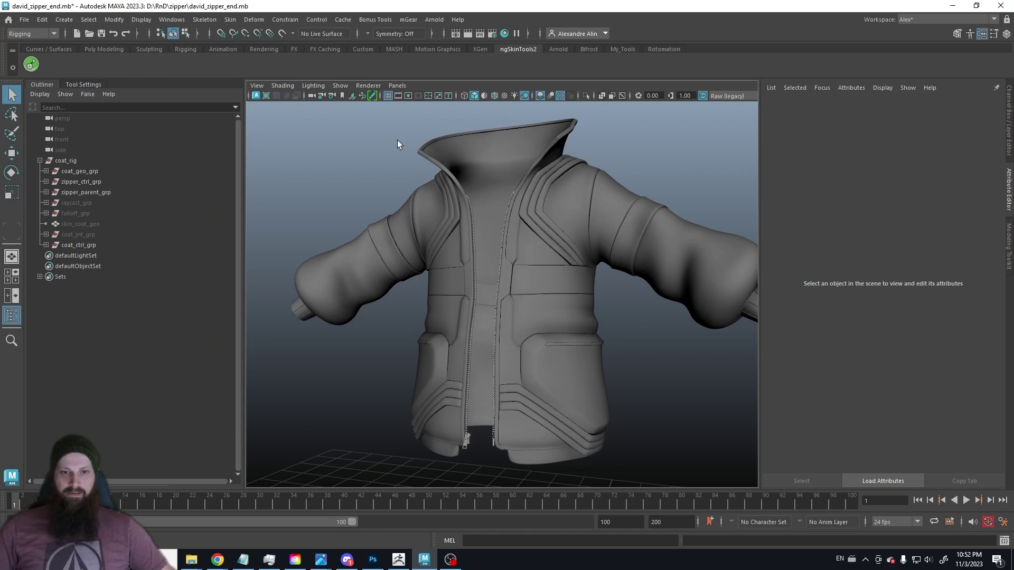
left_click_drag(422, 183, 453, 238, "alt")
scroll(544, 320, "up", 5)
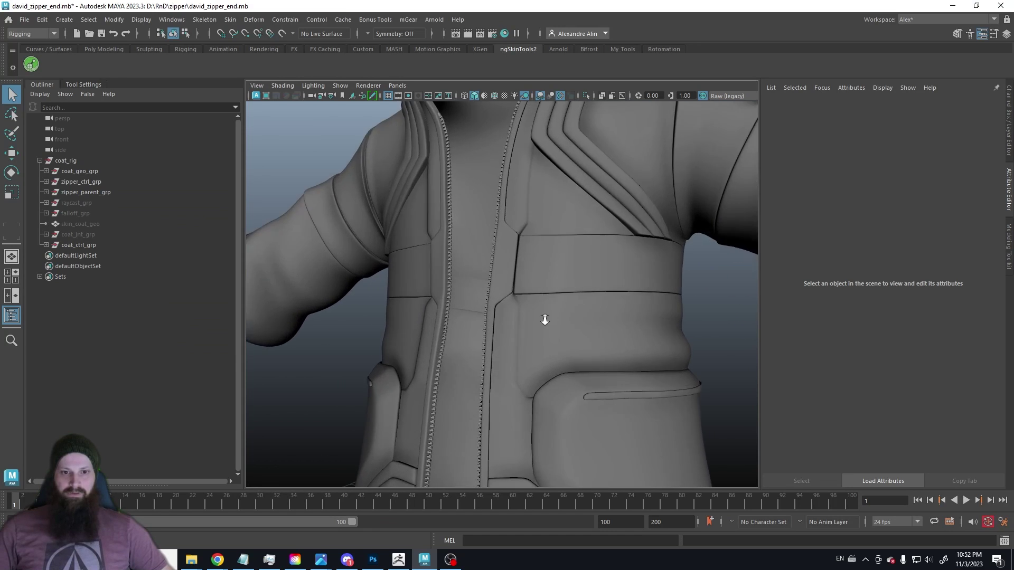
scroll(544, 319, "down", 5)
scroll(459, 254, "up", 1)
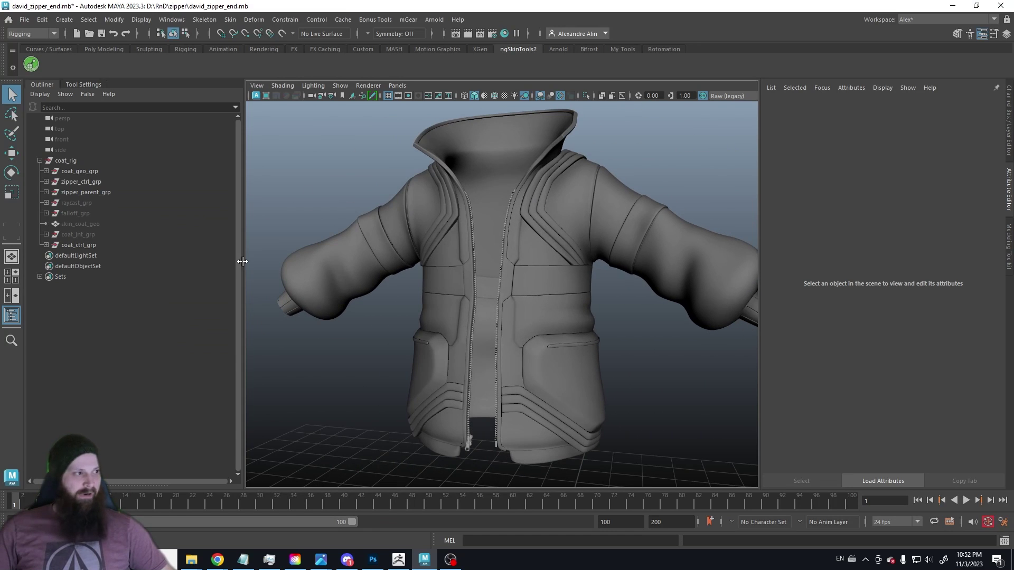
left_click_drag(525, 207, 515, 203, "alt")
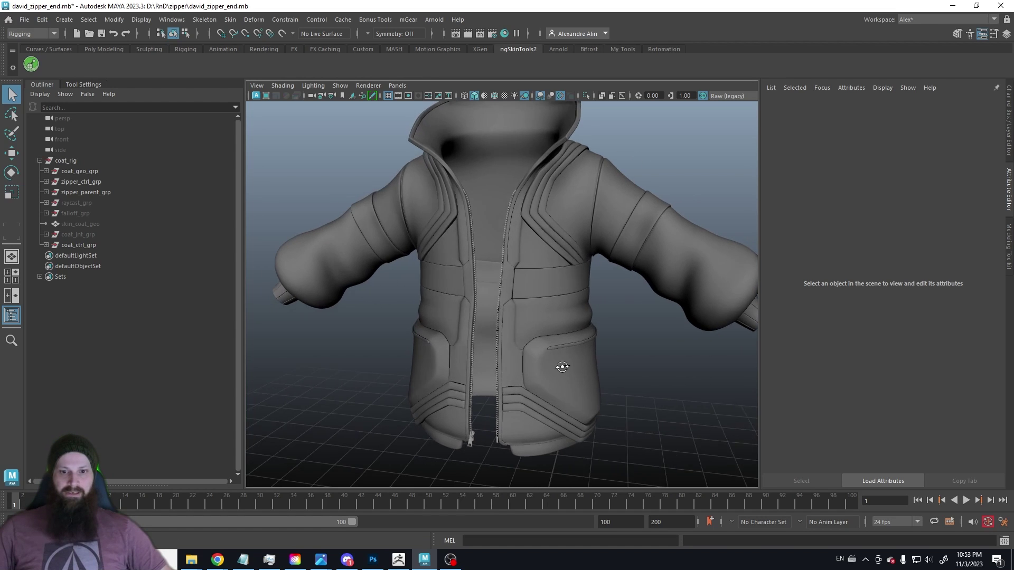
left_click_drag(552, 358, 551, 364, "alt")
right_click_drag(544, 332, 531, 310, "alt")
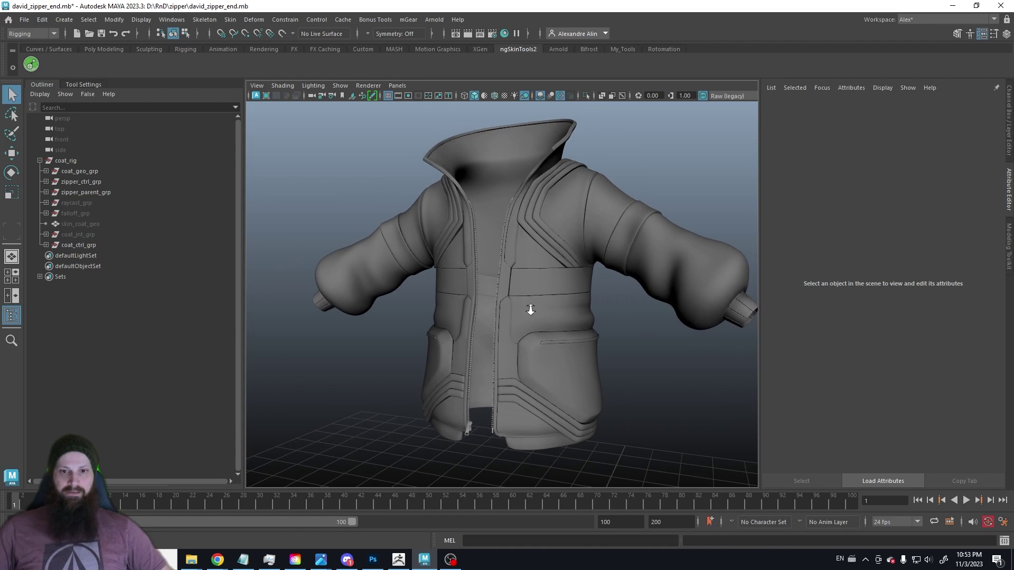
left_click_drag(392, 181, 416, 221, "alt")
mouse_move(415, 221)
right_mouse_down("alt")
mouse_move(449, 262)
mouse_move(447, 227)
right_mouse_up("alt")
mouse_move(447, 227)
left_mouse_down("alt")
mouse_move(455, 238)
mouse_move(423, 238)
mouse_move(458, 258)
mouse_move(434, 239)
left_mouse_up("alt")
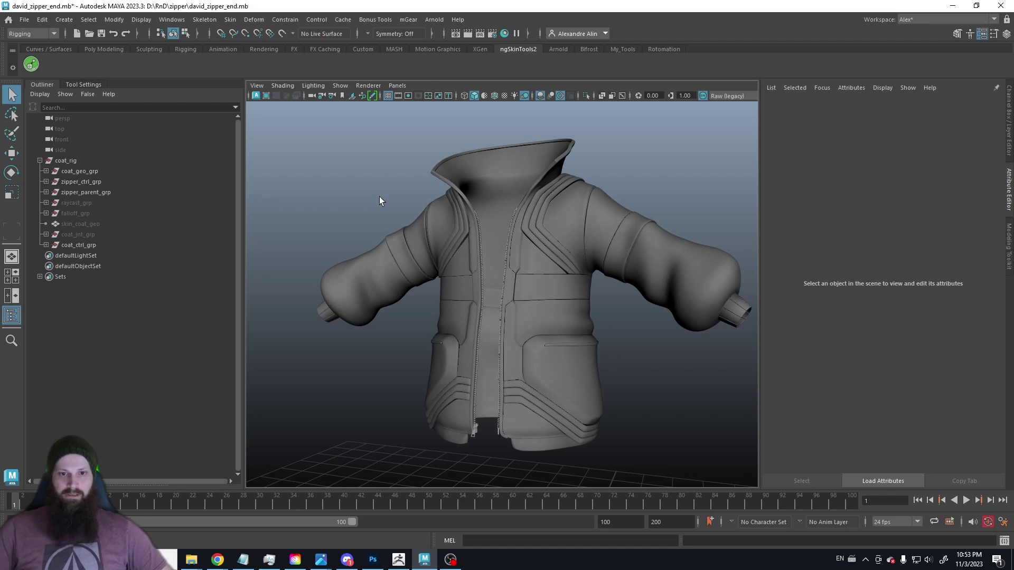
mouse_move(429, 254)
left_mouse_down("alt")
mouse_move(431, 231)
mouse_move(441, 245)
mouse_move(493, 243)
mouse_move(468, 266)
left_mouse_up("alt")
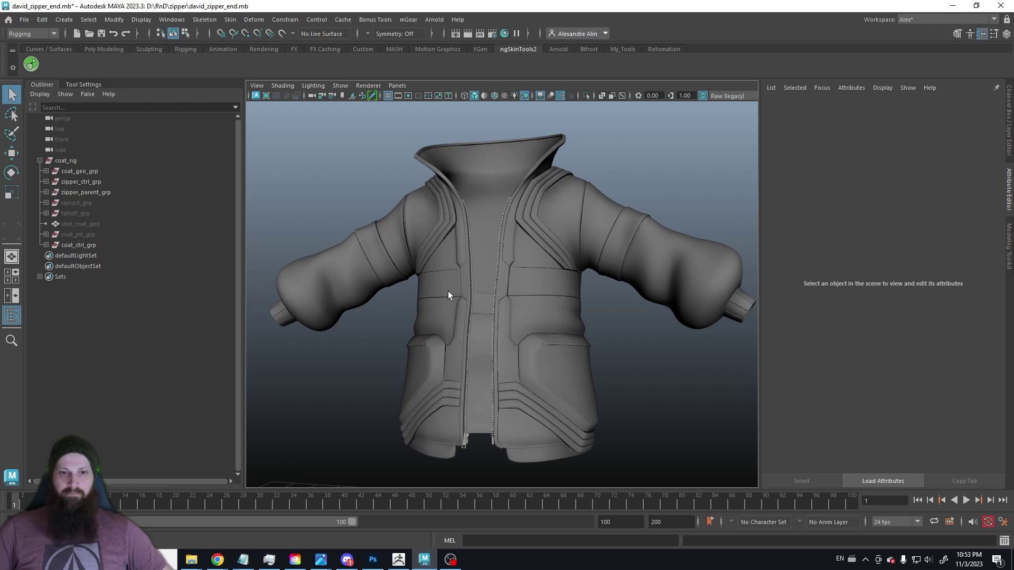
Play the zipper animation and move in close on the zipper and hem from below.
right_click_drag(448, 296, 457, 295, "alt")
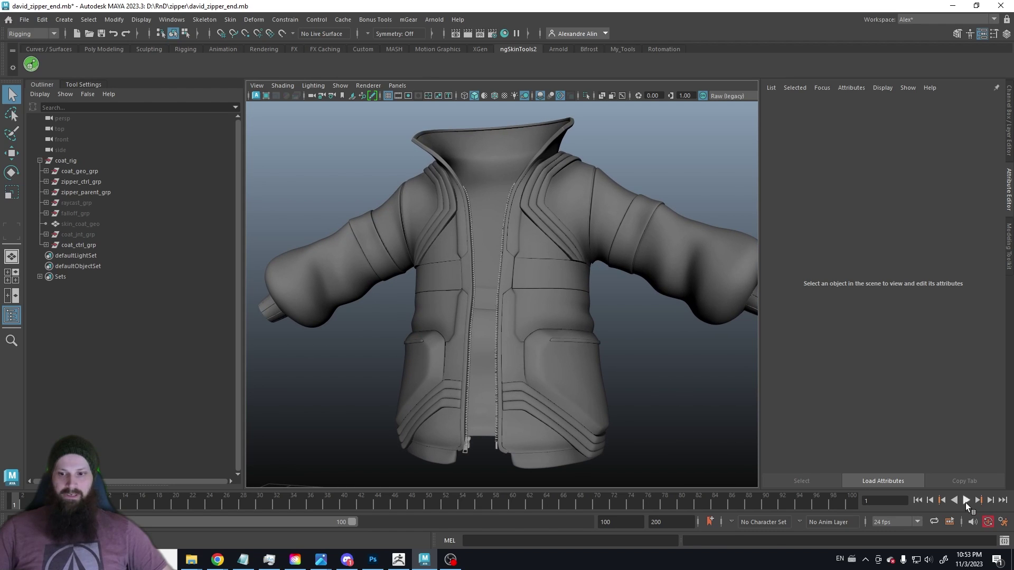
left_click(966, 502)
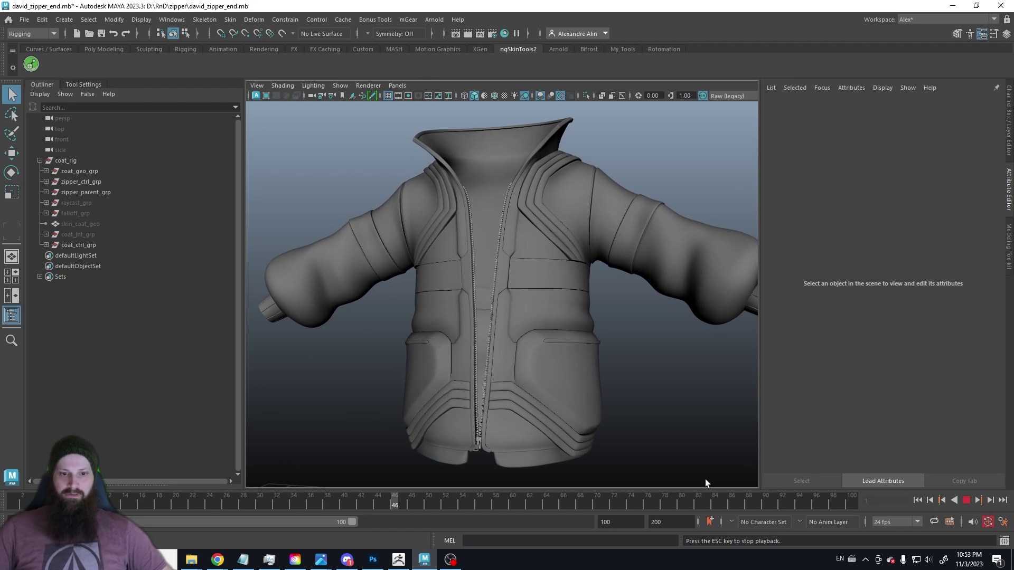
middle_click_drag(458, 296, 486, 262, "alt")
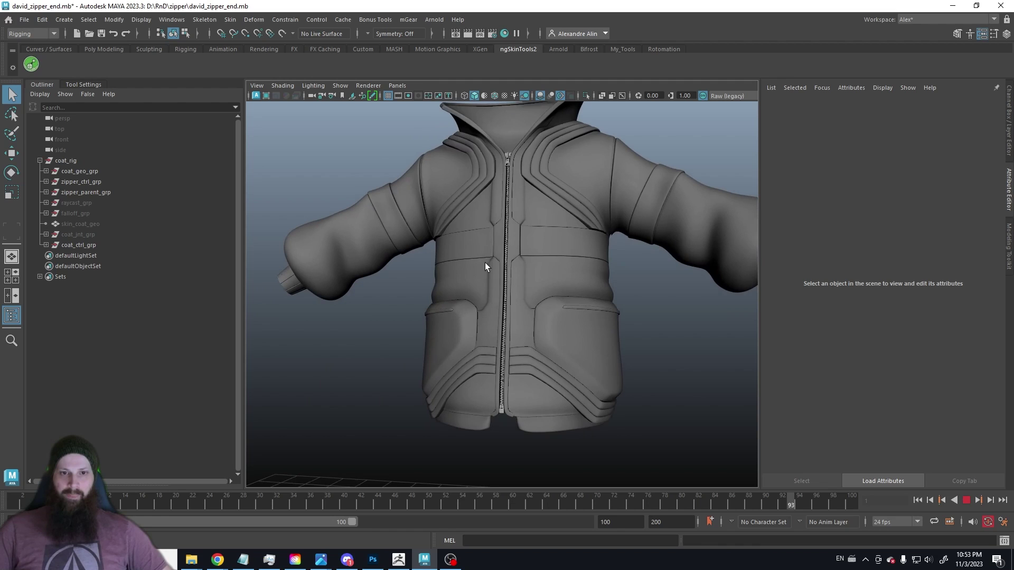
right_click_drag(500, 218, 515, 393, "alt")
mouse_move(514, 393)
middle_mouse_down("alt")
mouse_move(495, 345)
mouse_move(503, 335)
middle_mouse_up("alt")
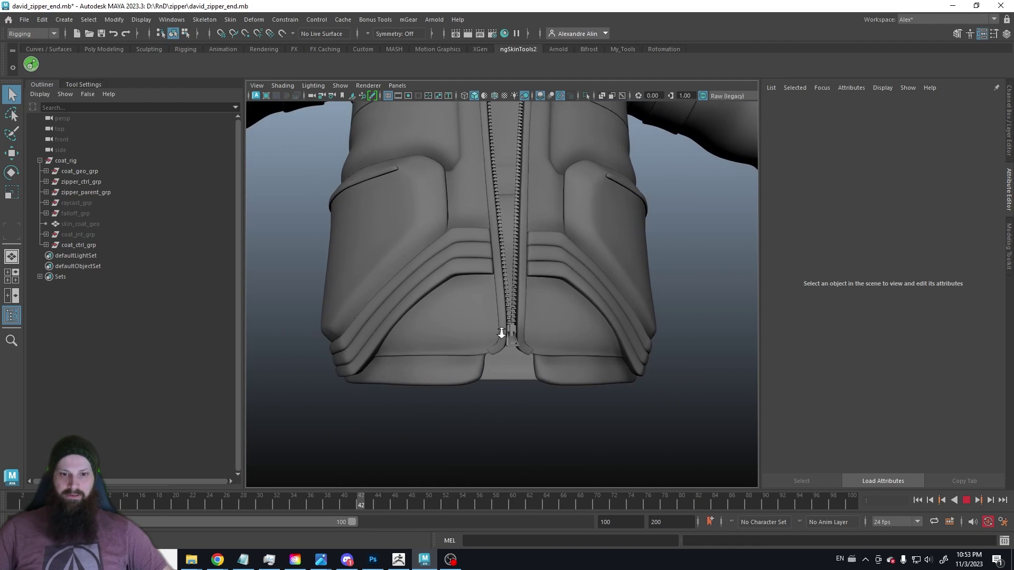
right_click_drag(502, 335, 501, 317, "alt")
left_click_drag(501, 313, 467, 307, "alt")
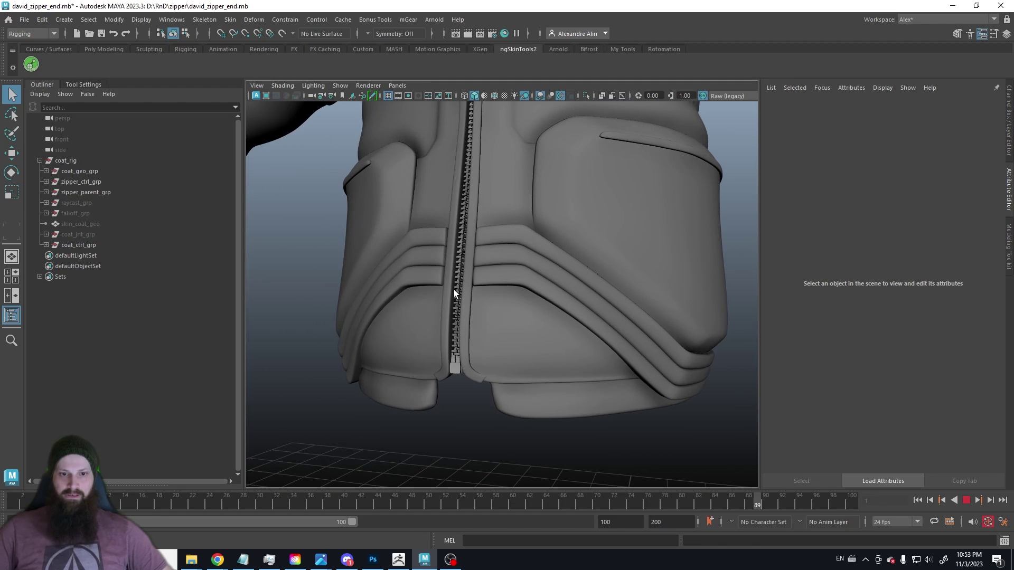
Inspect the zipper teeth up close while animating, then pull back to a three-quarter view.
right_click_drag(454, 289, 487, 378, "alt")
middle_click_drag(502, 385, 524, 262, "alt")
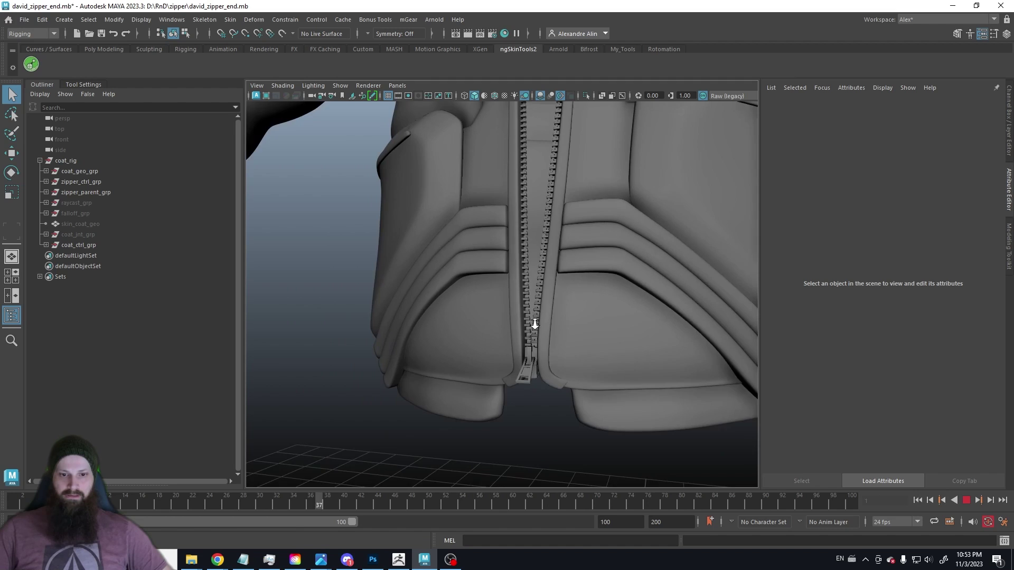
mouse_move(523, 262)
left_mouse_down("alt")
mouse_move(536, 351)
mouse_move(530, 289)
mouse_move(479, 189)
mouse_move(498, 143)
left_mouse_up("alt")
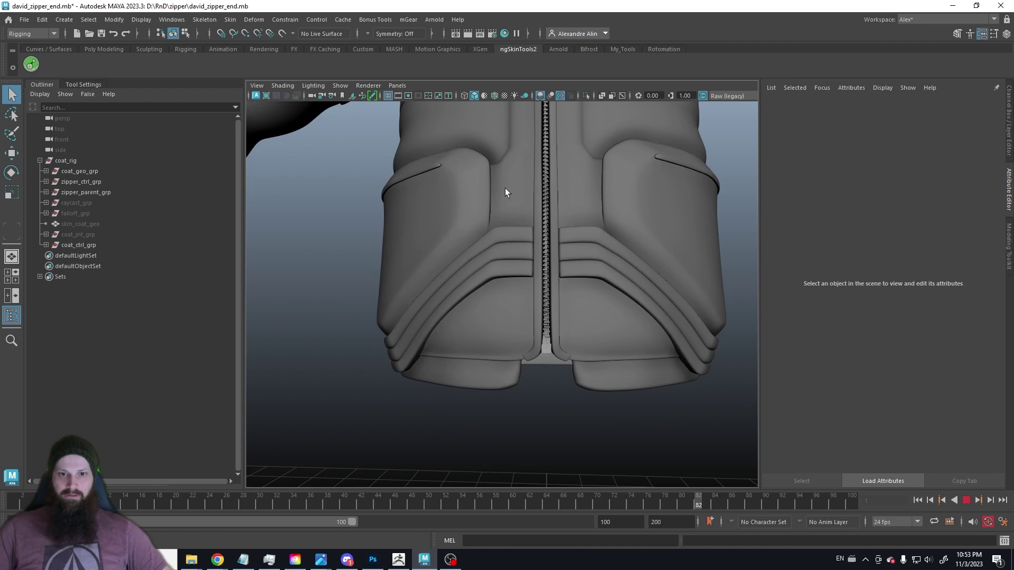
left_click_drag(505, 188, 493, 264, "alt")
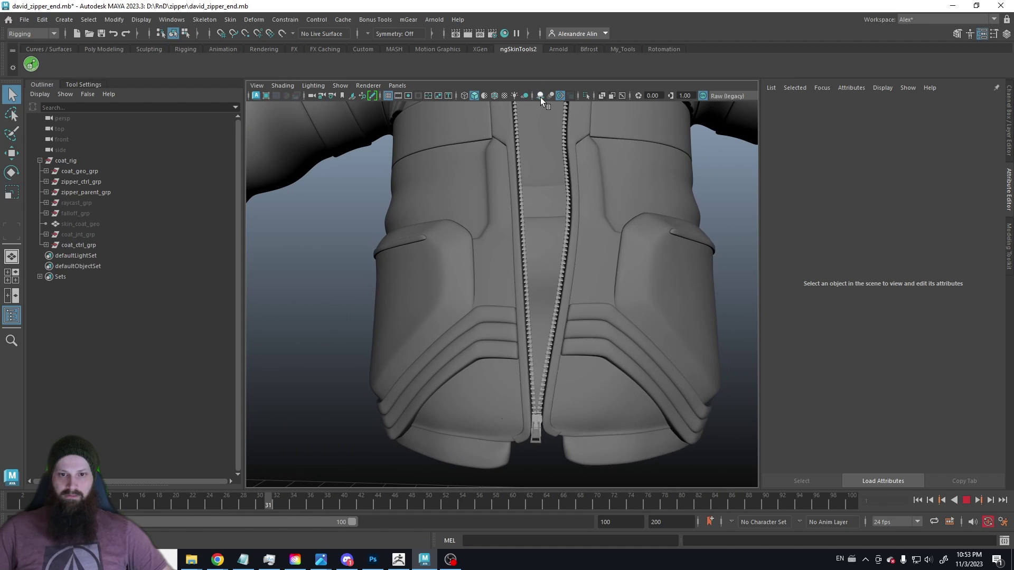
right_click_drag(602, 341, 640, 425, "alt")
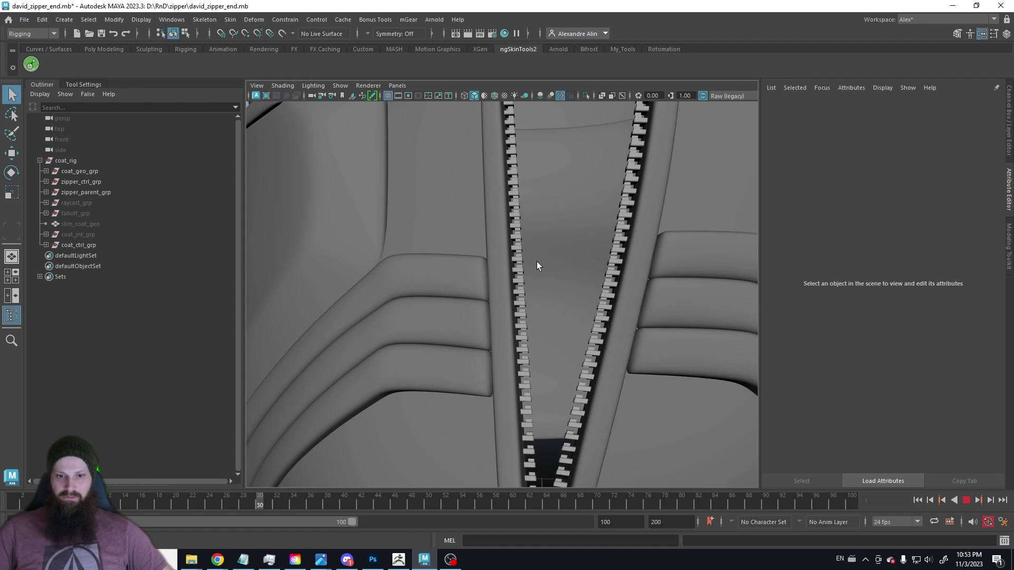
right_click_drag(565, 298, 473, 175, "alt")
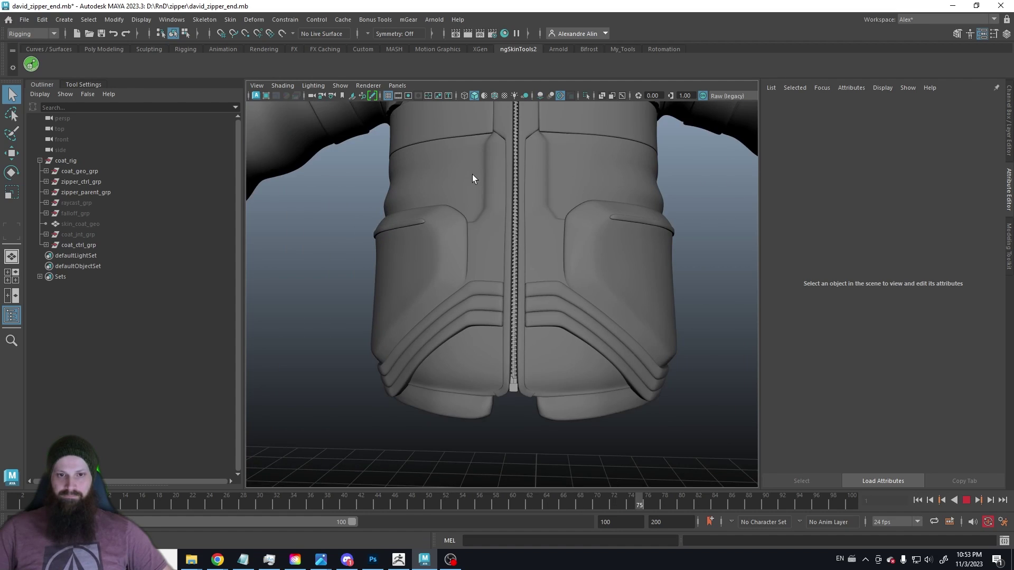
left_click_drag(472, 174, 446, 275, "alt")
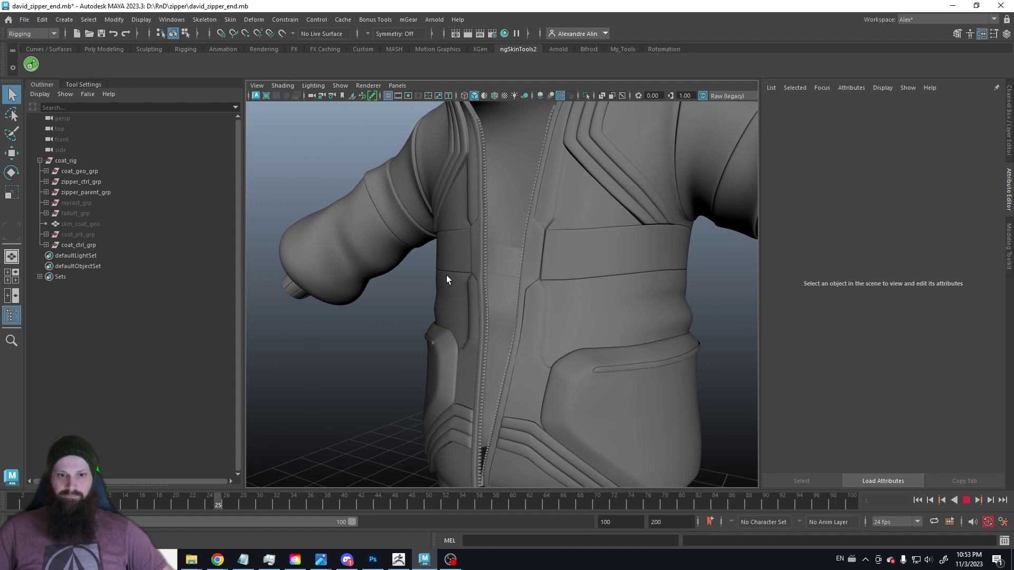
Show NURBS curve controls in the viewport, select zipper_ctrl at the collar and toggle selection highlighting.
left_click(340, 85)
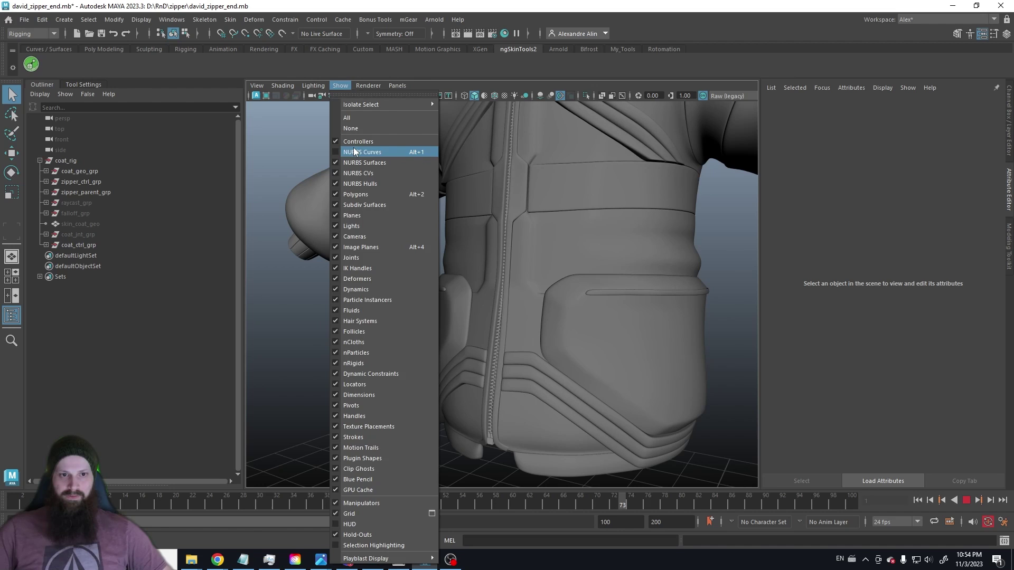
left_click(356, 151)
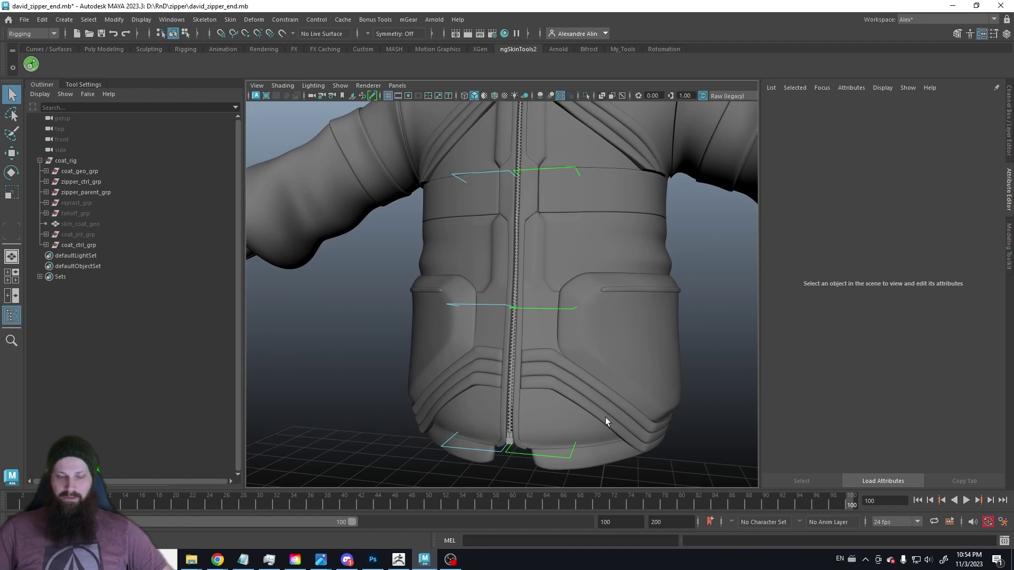
scroll(606, 418, "down", 3)
left_click_drag(516, 238, 510, 228, "alt")
scroll(510, 228, "up", 4)
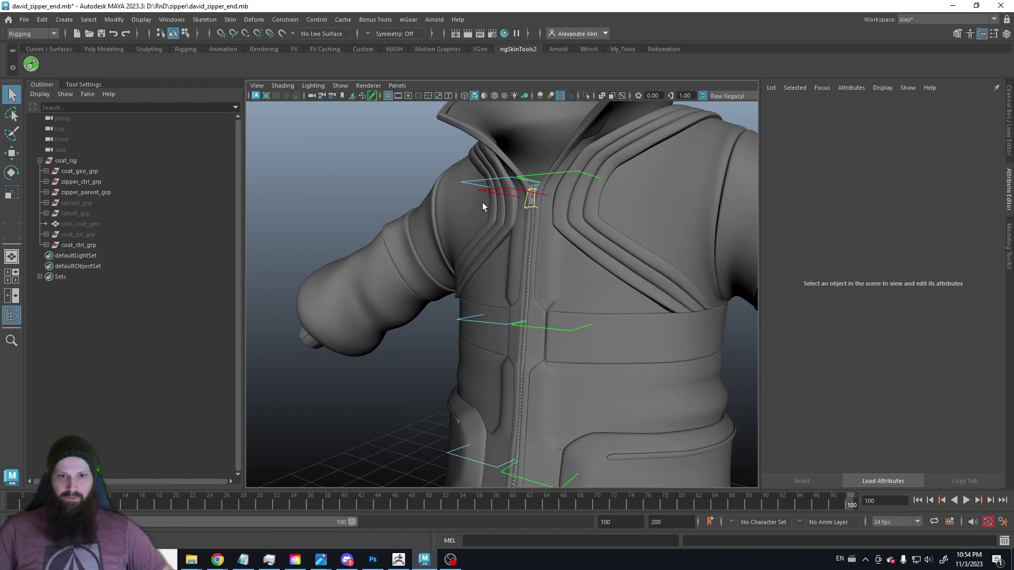
left_click(489, 193)
mouse_move(489, 193)
left_mouse_down("alt")
mouse_move(490, 222)
mouse_move(393, 211)
left_mouse_up("alt")
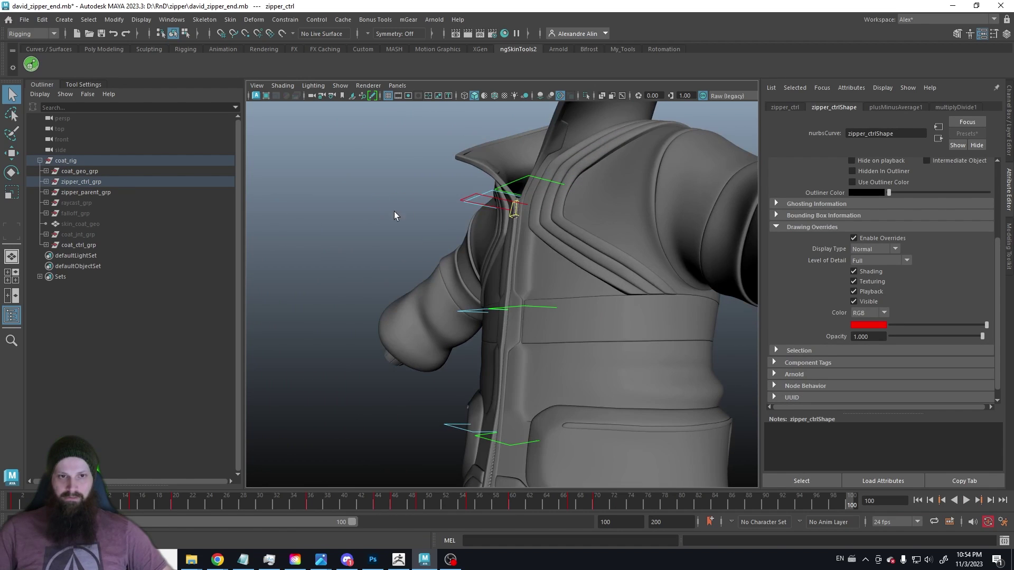
left_click(340, 86)
left_click(357, 547)
Slide zipper_ctrl up and down the jacket with the Move tool, then undo the move.
key("w")
mouse_move(454, 305)
left_mouse_down("alt")
mouse_move(440, 271)
mouse_move(430, 435)
mouse_move(442, 380)
mouse_move(465, 384)
left_mouse_up("alt")
middle_click_drag(465, 384, 462, 241, "alt")
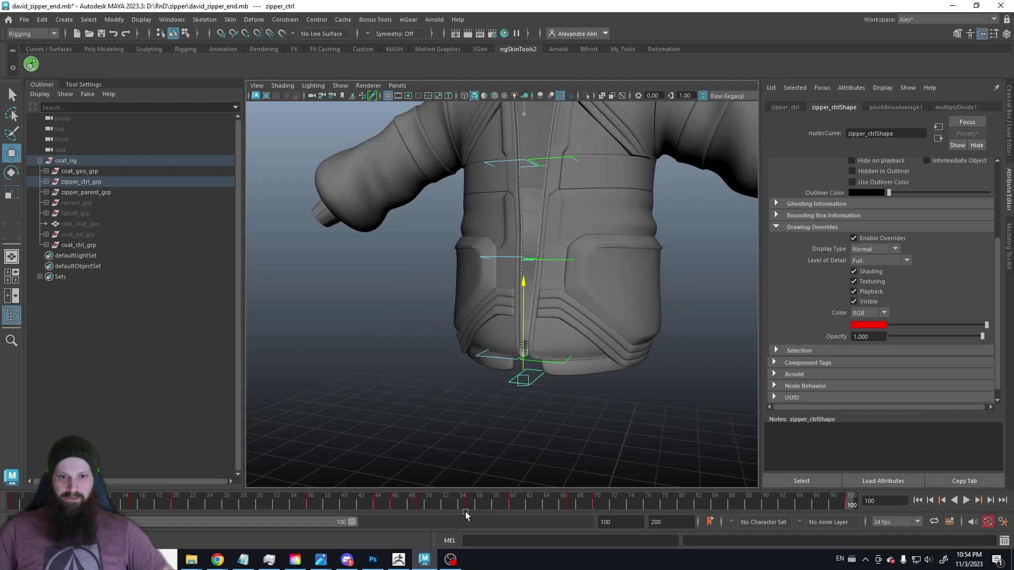
middle_click_drag(453, 468, 437, 492)
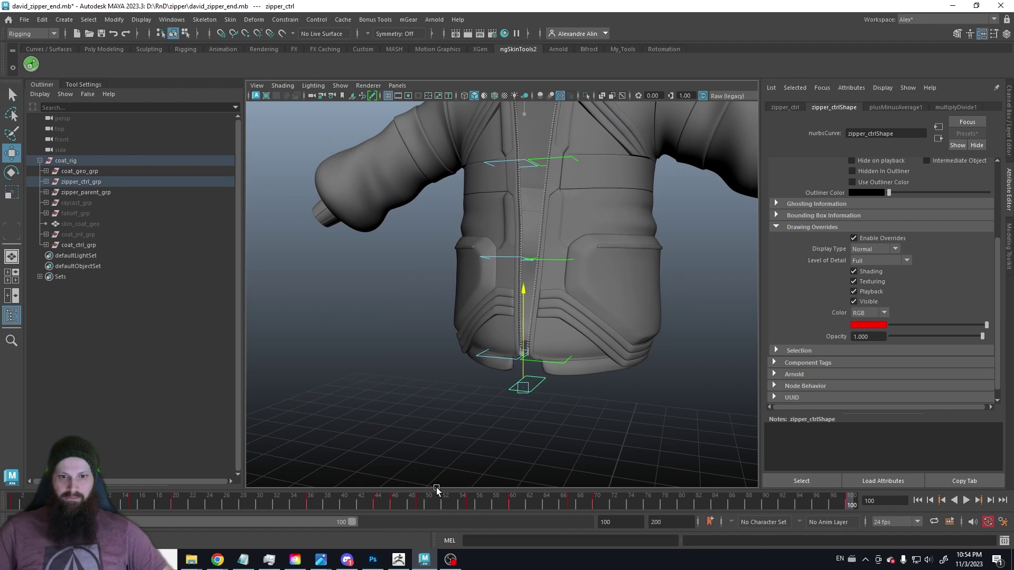
middle_click_drag(436, 491, 430, 344)
middle_click_drag(425, 272, 444, 448)
key("ctrl+z")
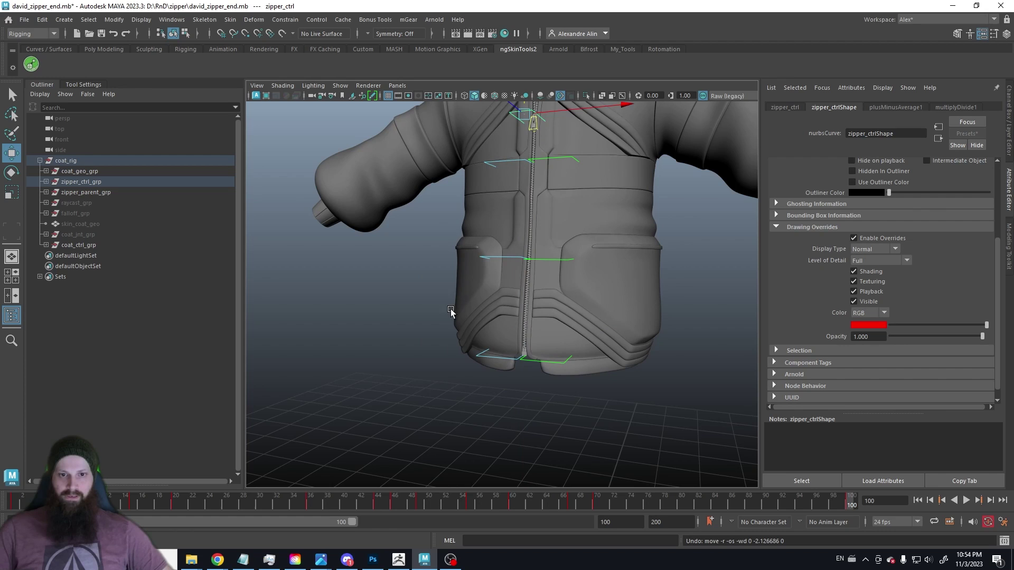
scroll(419, 275, "up", 3)
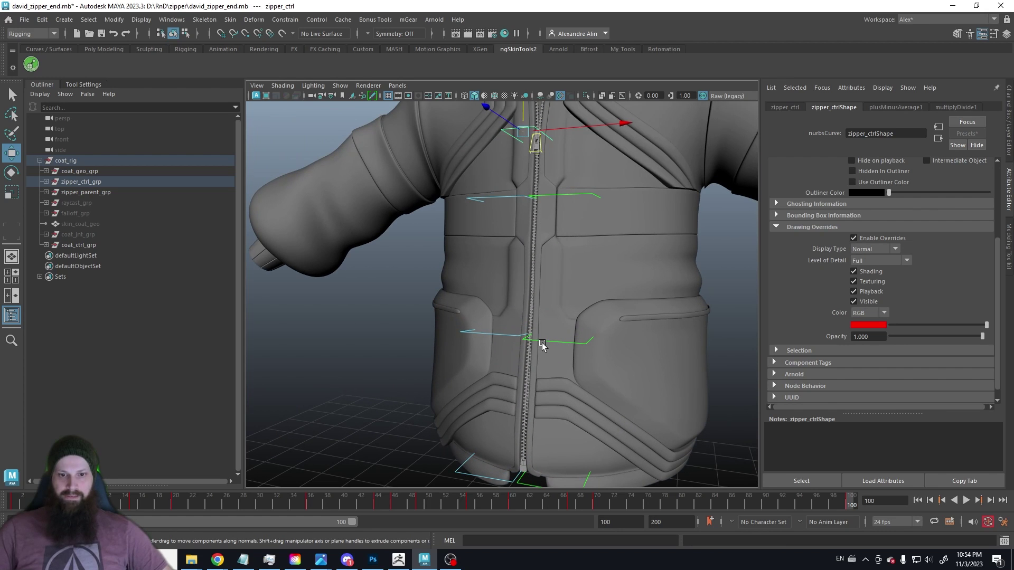
Test-move the coat and hem deform controls, undoing each, while toggling animation playback.
left_click(542, 346)
left_click_drag(592, 341, 599, 342)
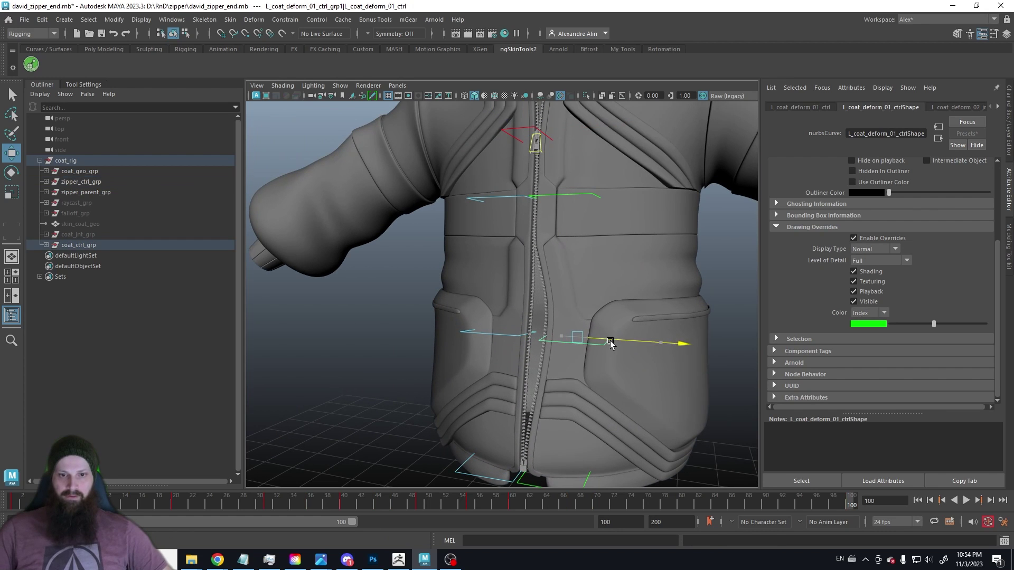
key("ctrl+z")
key("alt+v")
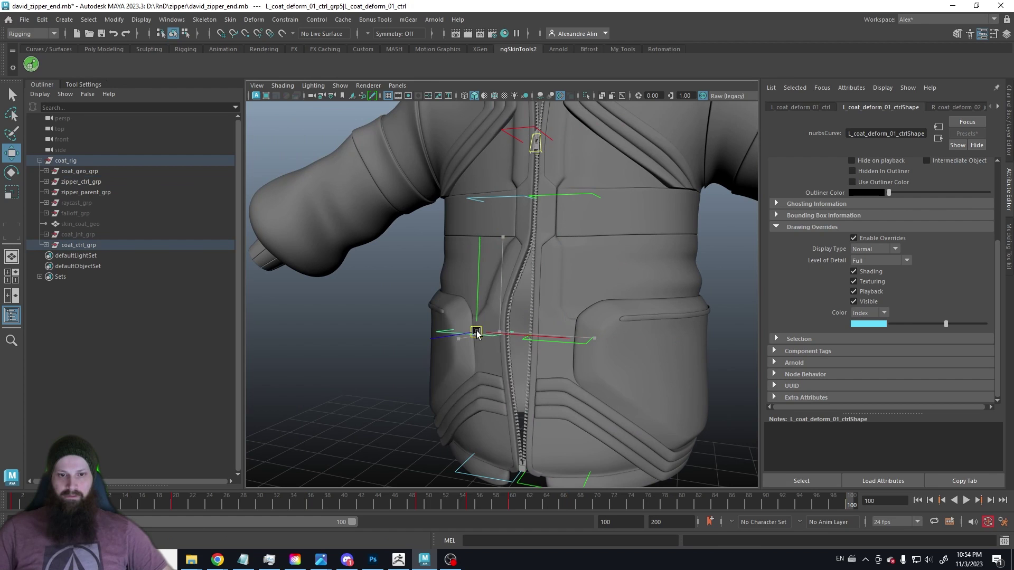
key("ctrl+z")
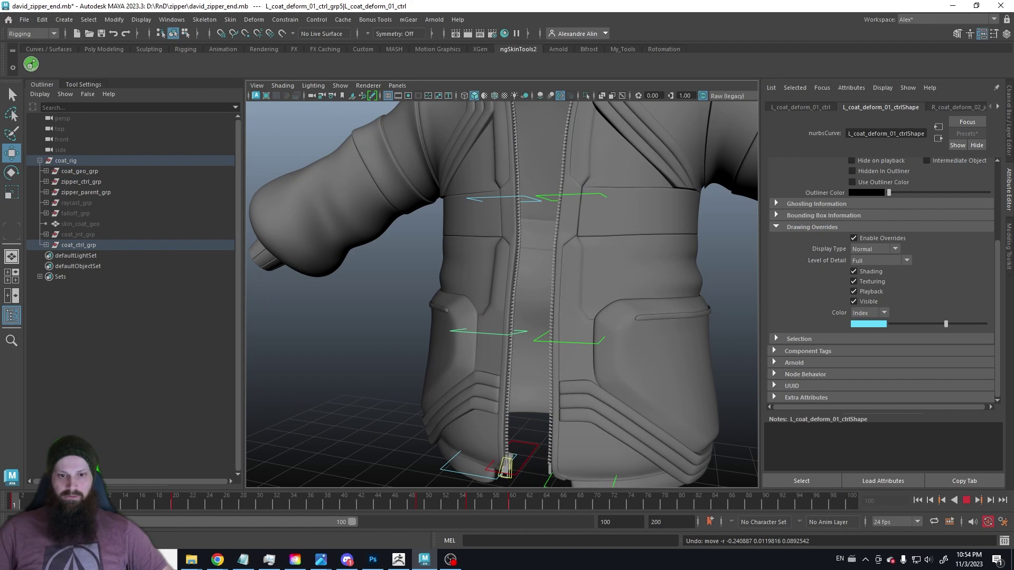
key("alt+v")
left_click(492, 331)
scroll(548, 394, "up", 3)
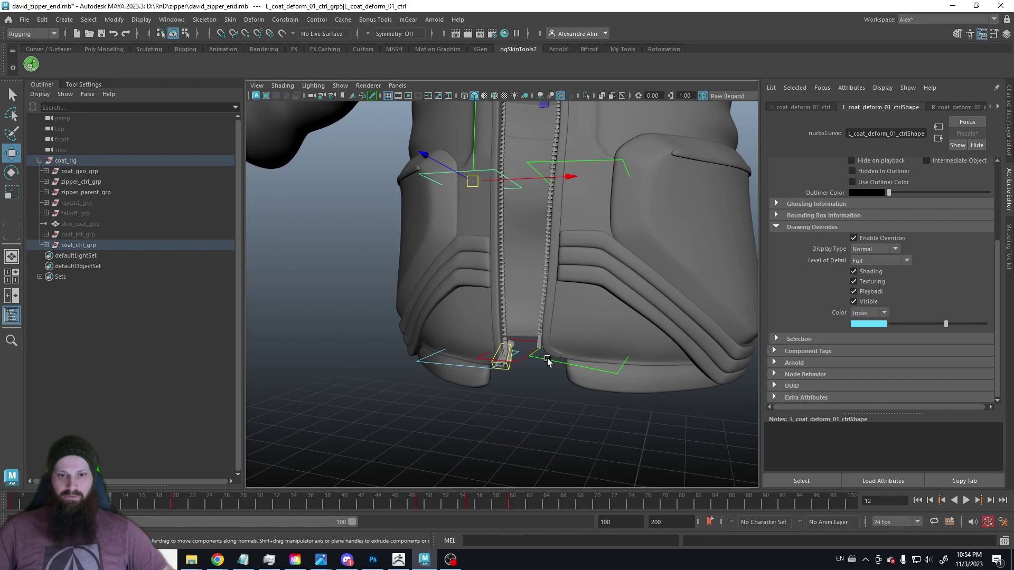
left_click_drag(579, 360, 633, 384)
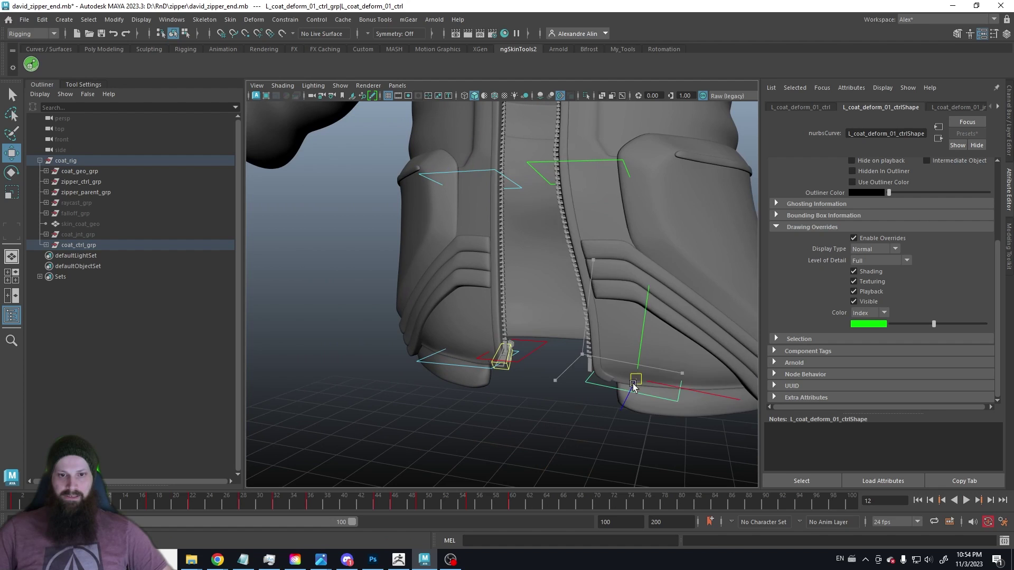
key("ctrl+z")
key("alt+v")
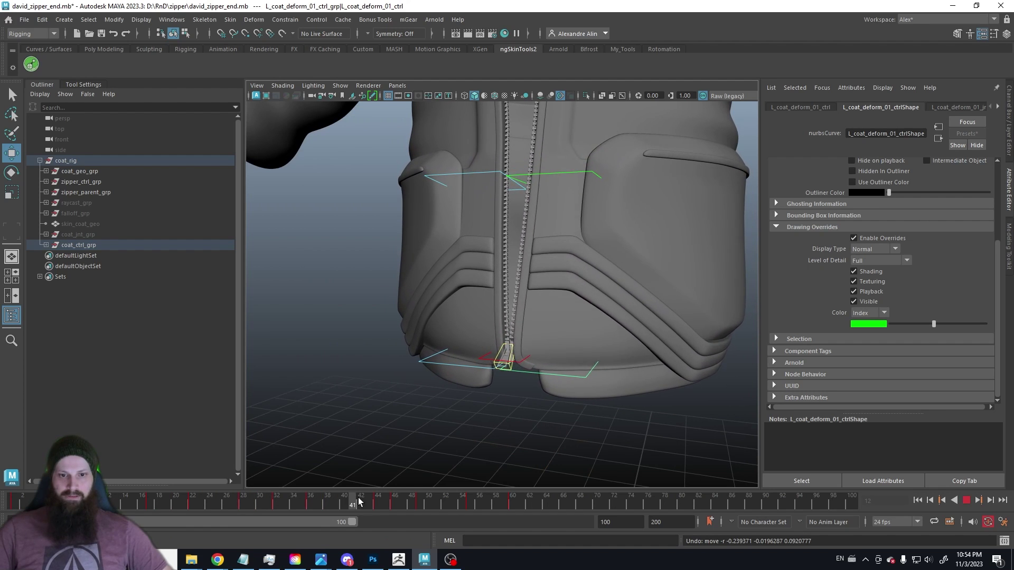
Scrub to frame 53, rotate the zipper pull handle about 90°, then reframe the whole jacket.
left_click_drag(481, 496, 455, 497)
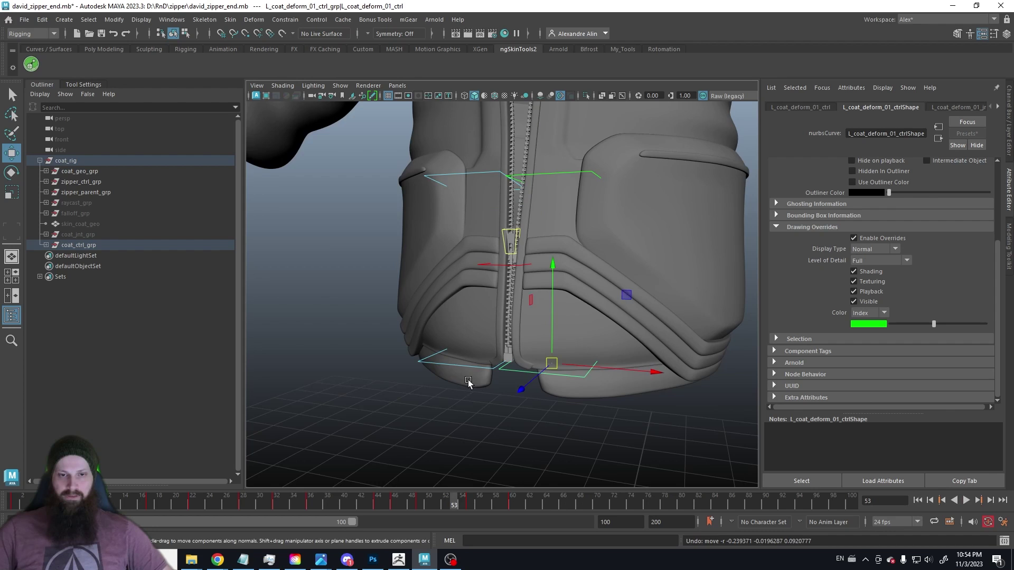
key("f")
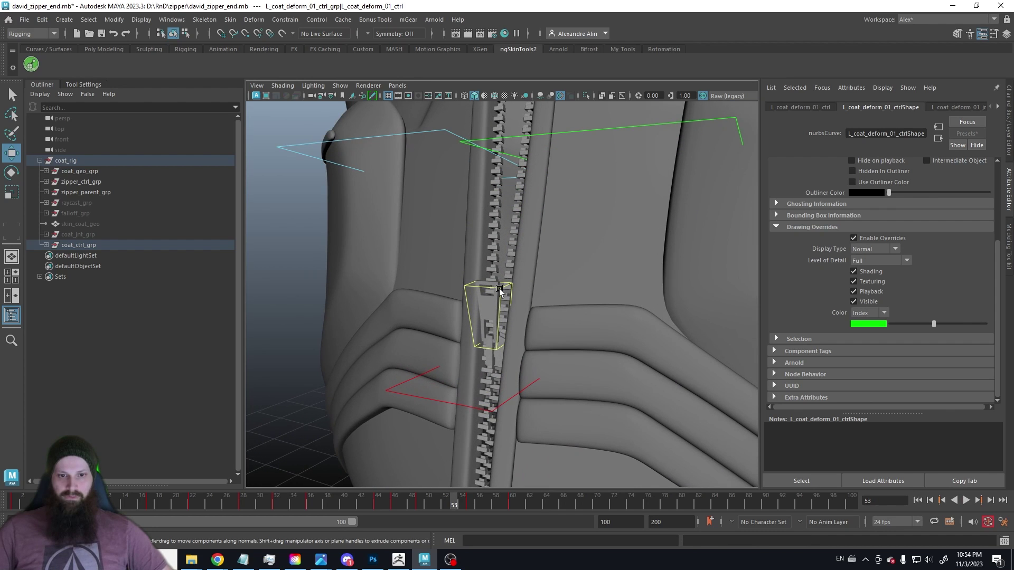
left_click(499, 291)
key("e")
left_click_drag(450, 319, 440, 387)
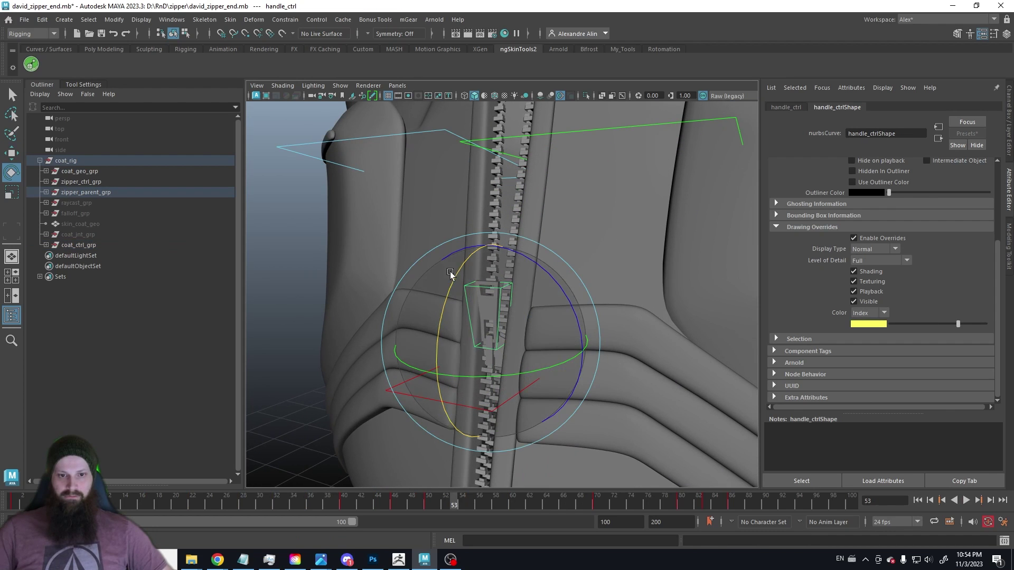
left_click_drag(444, 332, 470, 467)
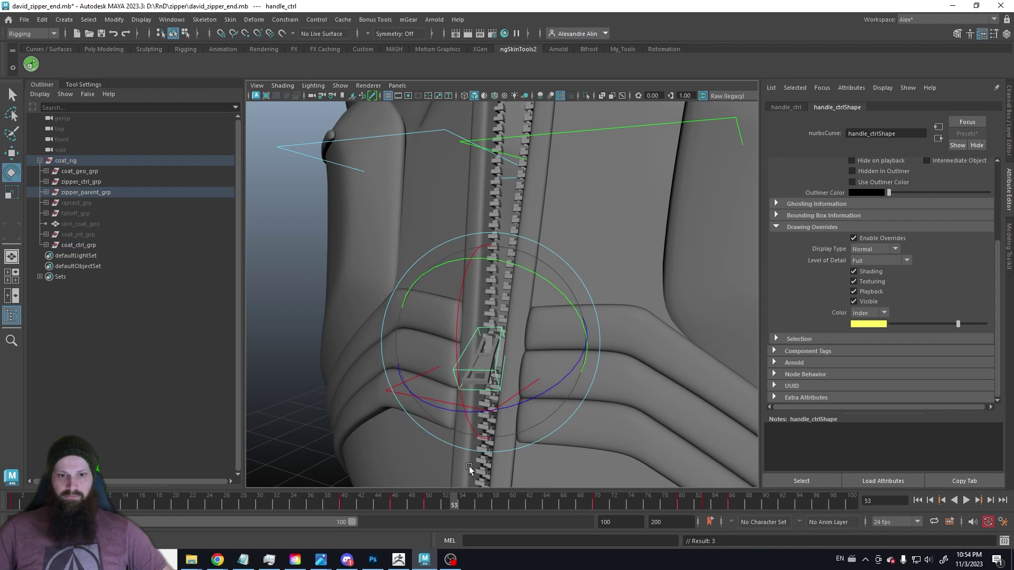
left_click(403, 425)
key("f")
left_click_drag(406, 363, 463, 337, "alt")
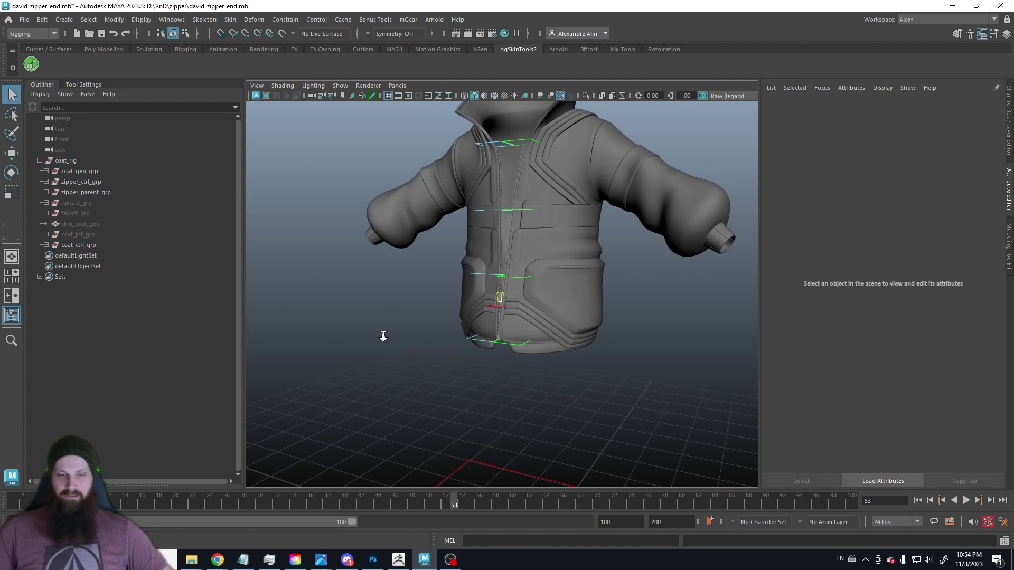
left_click_drag(445, 292, 445, 310, "alt")
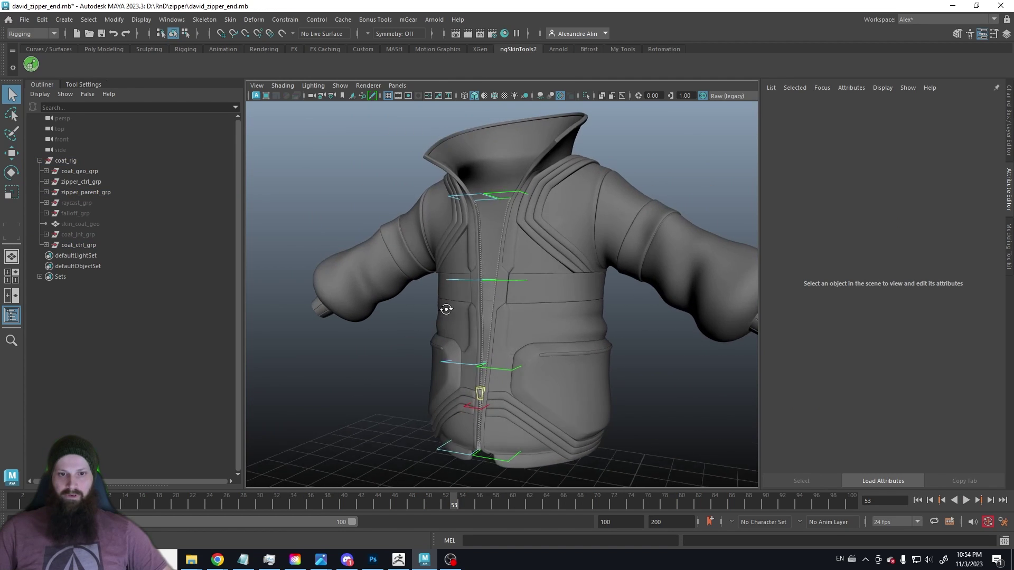
scroll(430, 283, "up", 3)
key("alt+v")
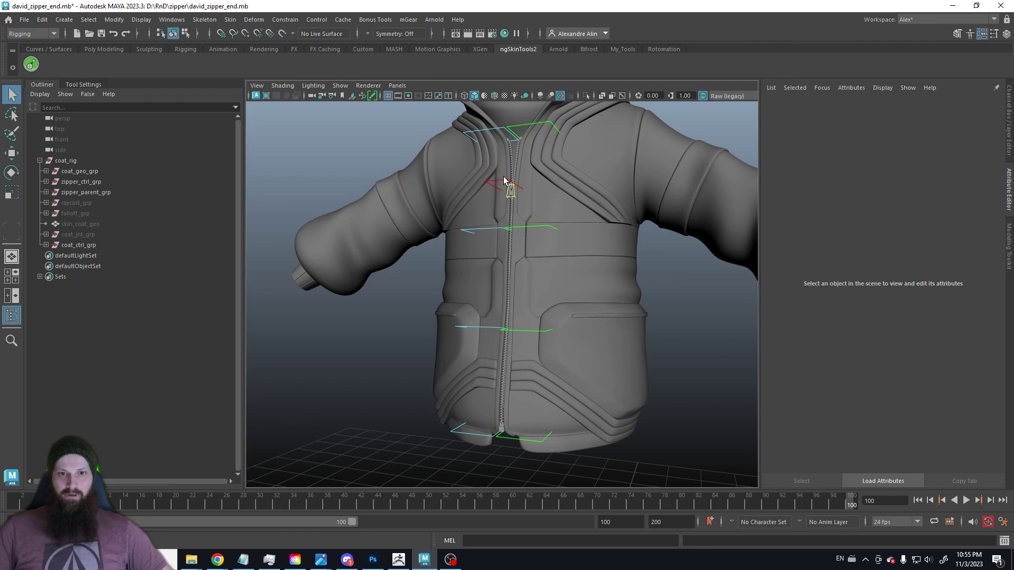
left_click(508, 190)
middle_click_drag(508, 212, 505, 219)
key("ctrl+z")
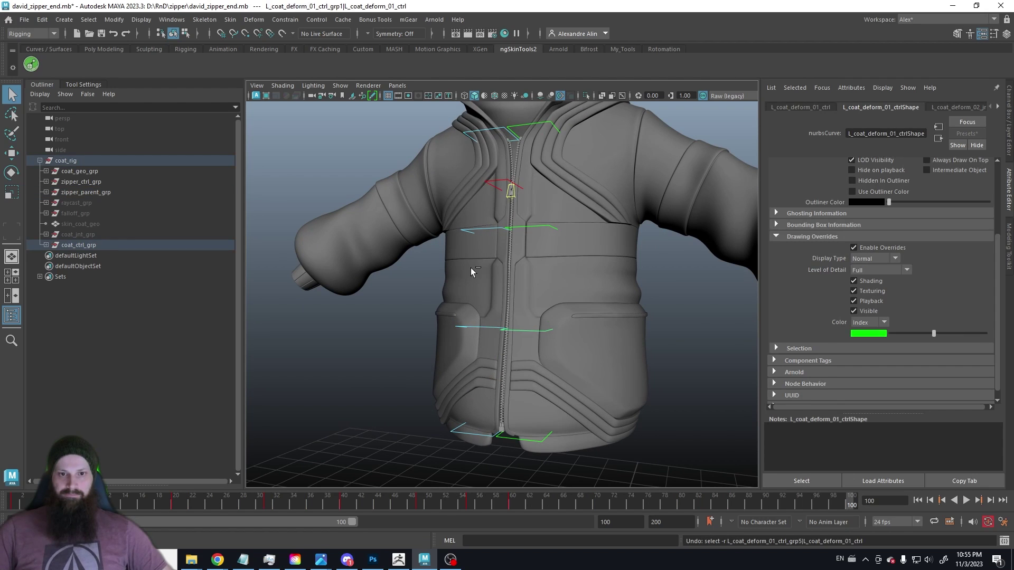
key("ctrl+z")
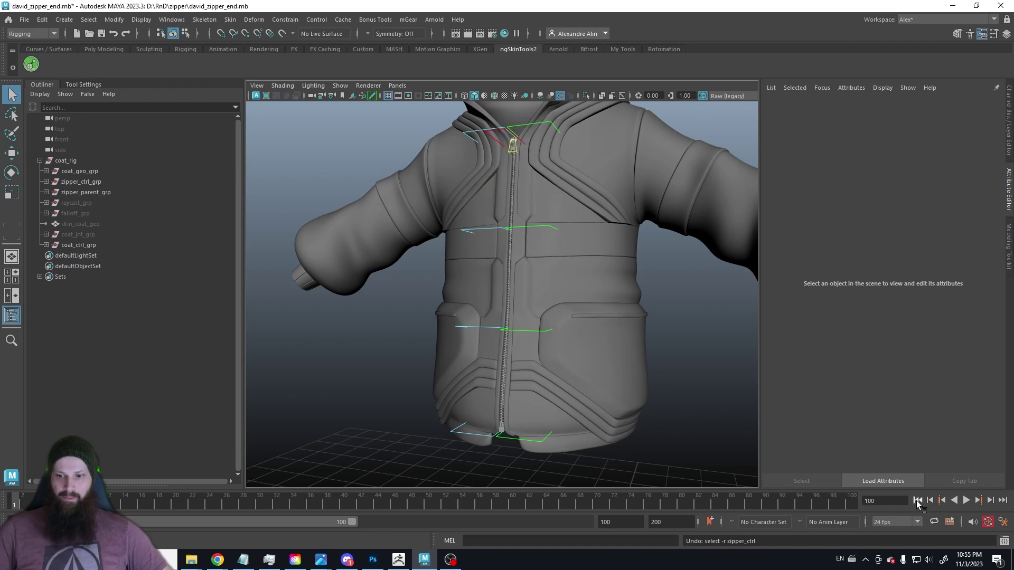
left_click(917, 501)
left_click(966, 500)
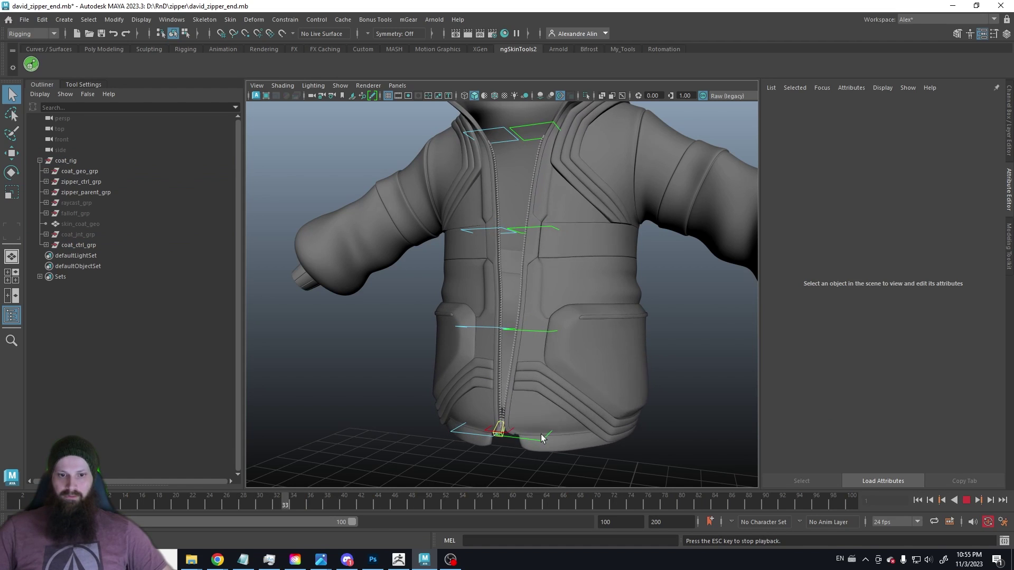
mouse_move(542, 438)
left_mouse_down("alt")
mouse_move(460, 369)
mouse_move(482, 367)
left_mouse_up("alt")
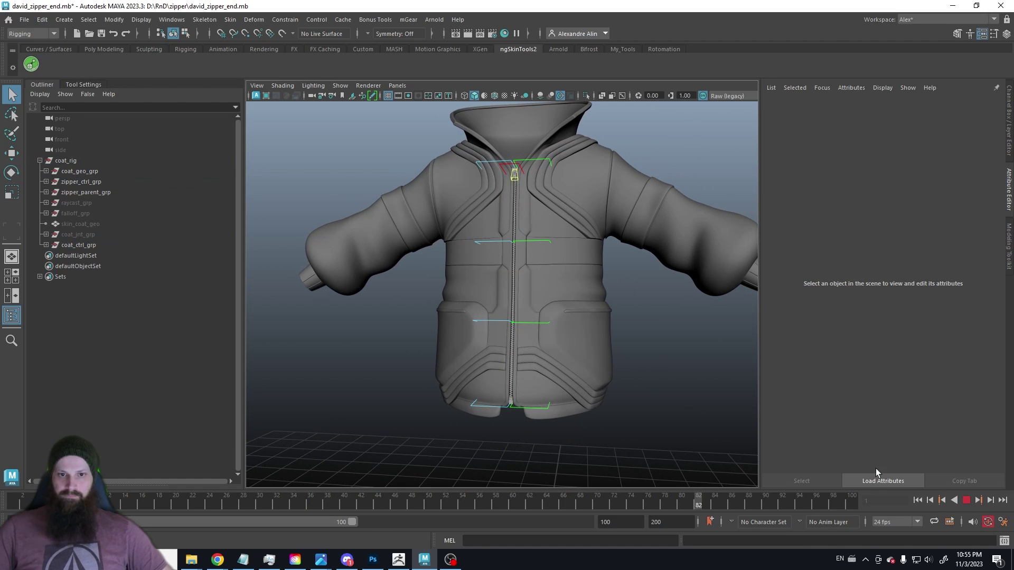
key("alt+v")
right_click_drag(475, 317, 533, 361, "alt")
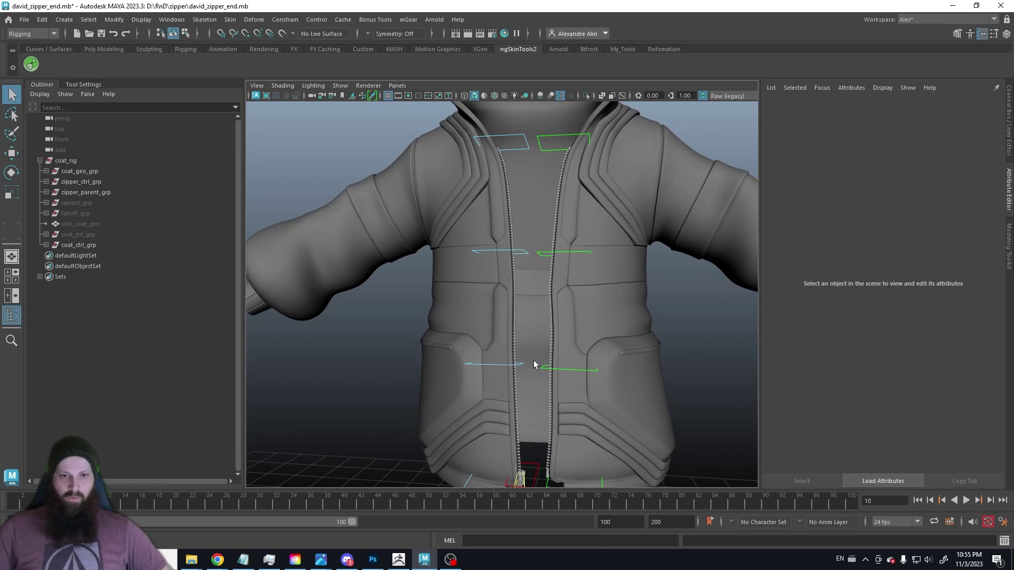
mouse_move(533, 361)
left_mouse_down("alt")
mouse_move(433, 326)
mouse_move(399, 327)
mouse_move(322, 246)
left_mouse_up("alt")
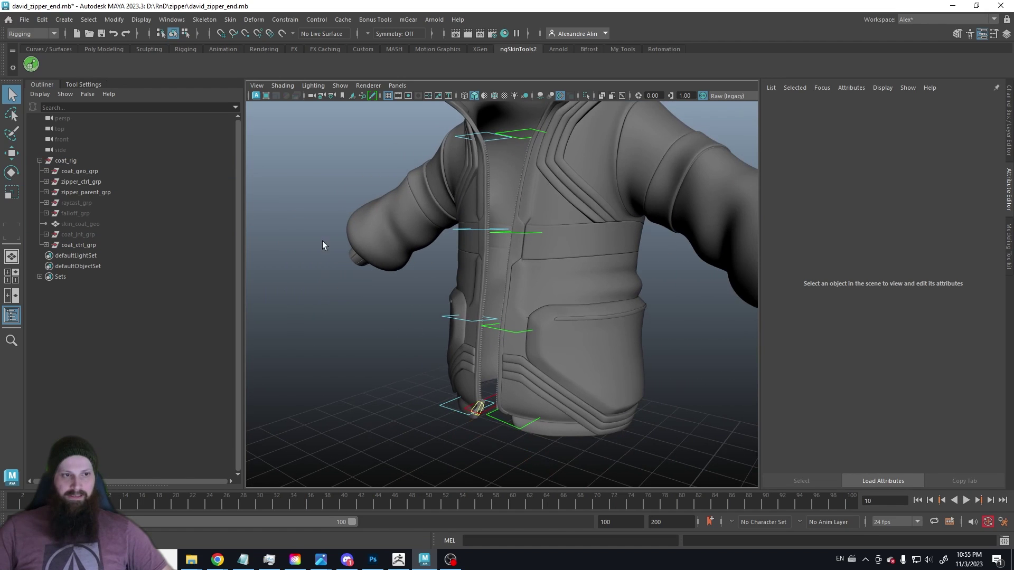
Select raycast_grp, zoom to the zipper bottom and reveal hit_loc and source_loc in the group.
left_click(92, 203)
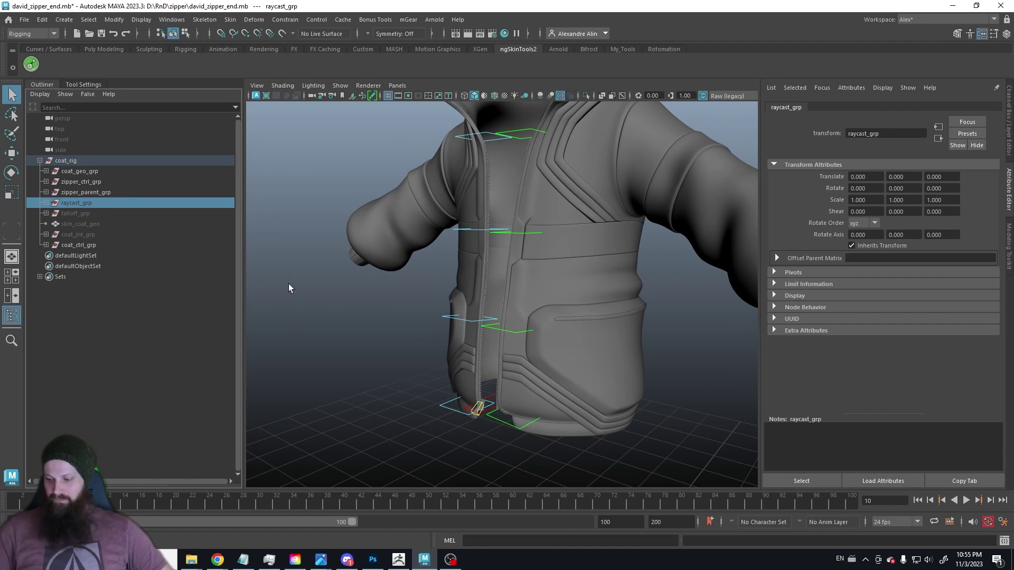
left_click_drag(302, 284, 335, 244, "alt")
mouse_move(335, 244)
middle_mouse_down("alt")
mouse_move(377, 297)
mouse_move(359, 290)
middle_mouse_up("alt")
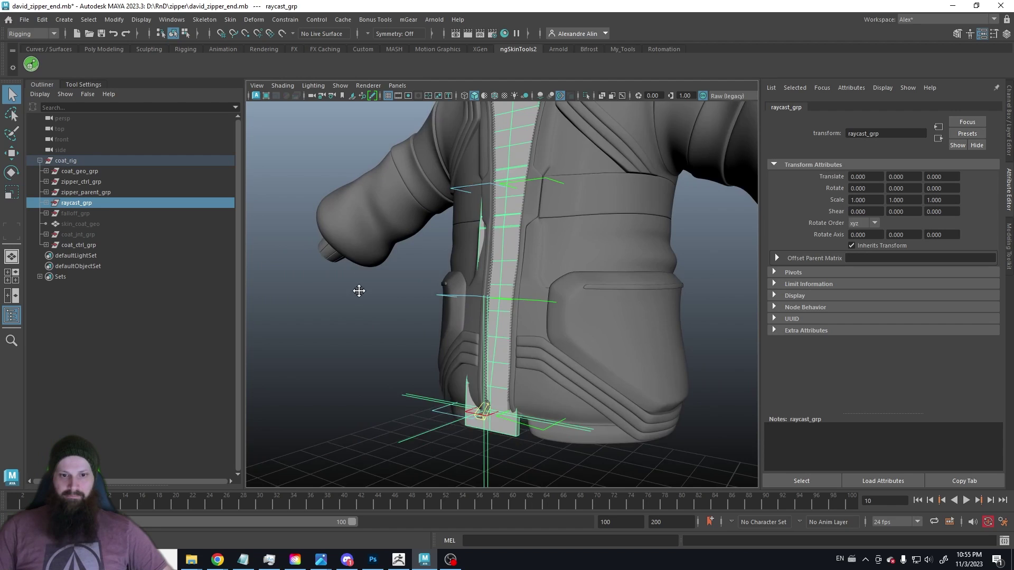
mouse_move(359, 291)
right_mouse_down("alt")
mouse_move(370, 344)
mouse_move(351, 318)
mouse_move(402, 368)
right_mouse_up("alt")
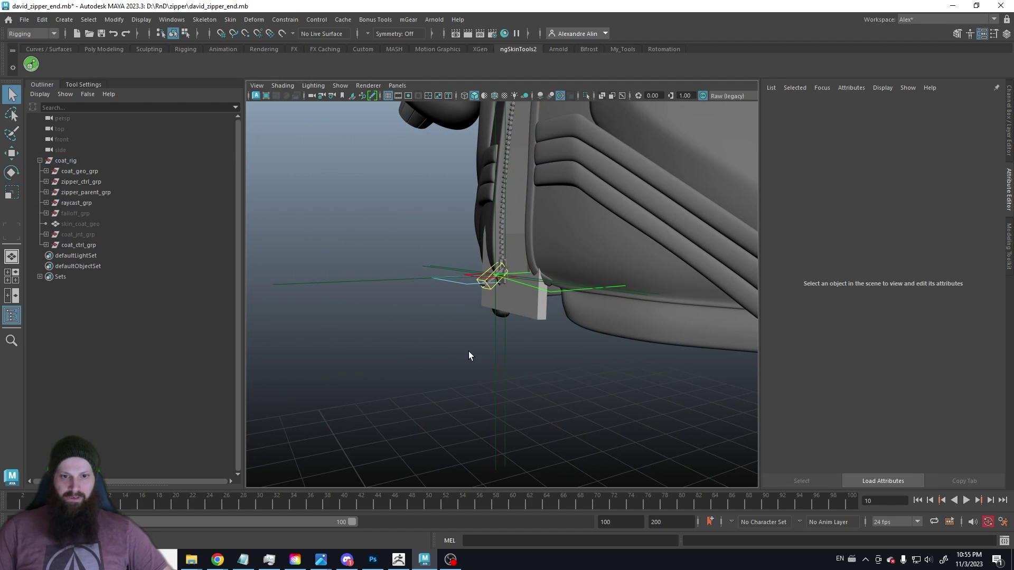
left_click(505, 358)
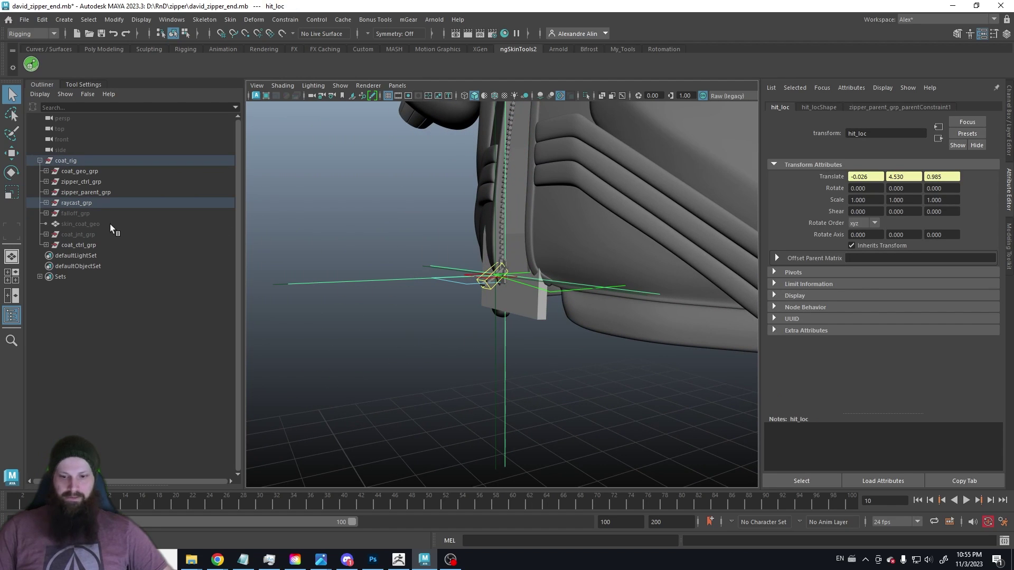
key("f")
left_click(74, 215)
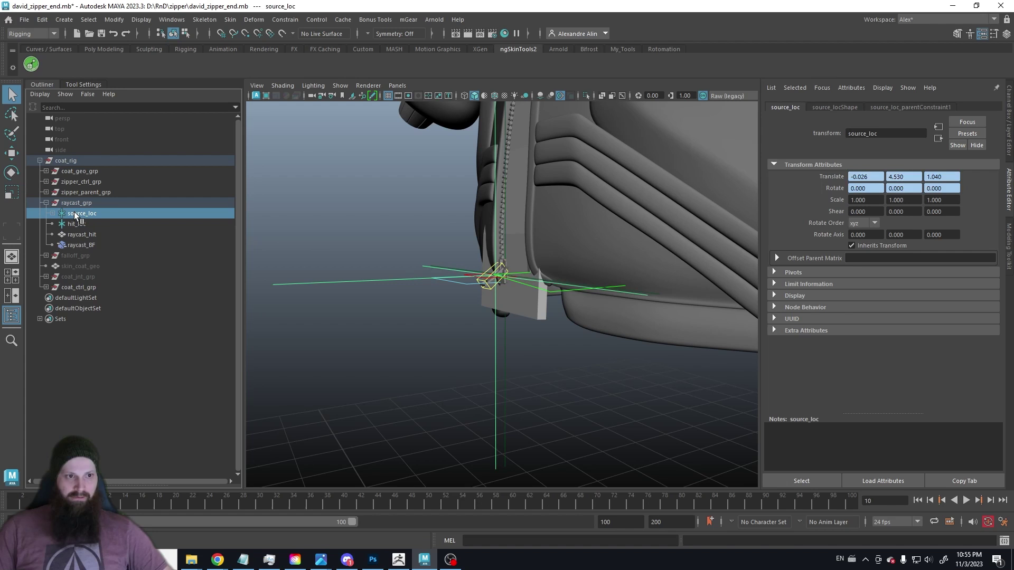
left_click(333, 245)
Slide zipper_ctrl upward to test the raycast, undo, then select hit_loc and the raycast_hit mesh.
mouse_move(351, 253)
left_mouse_down("alt")
mouse_move(447, 333)
mouse_move(451, 354)
left_mouse_up("alt")
left_click(473, 301)
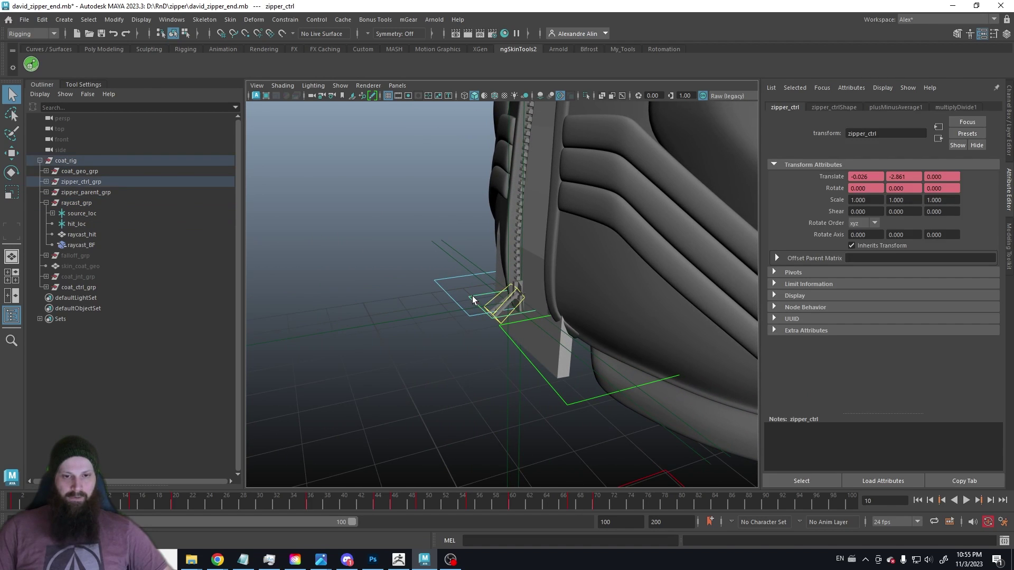
mouse_move(475, 294)
left_mouse_down("alt")
mouse_move(460, 290)
mouse_move(445, 324)
mouse_move(443, 310)
left_mouse_up("alt")
key("w")
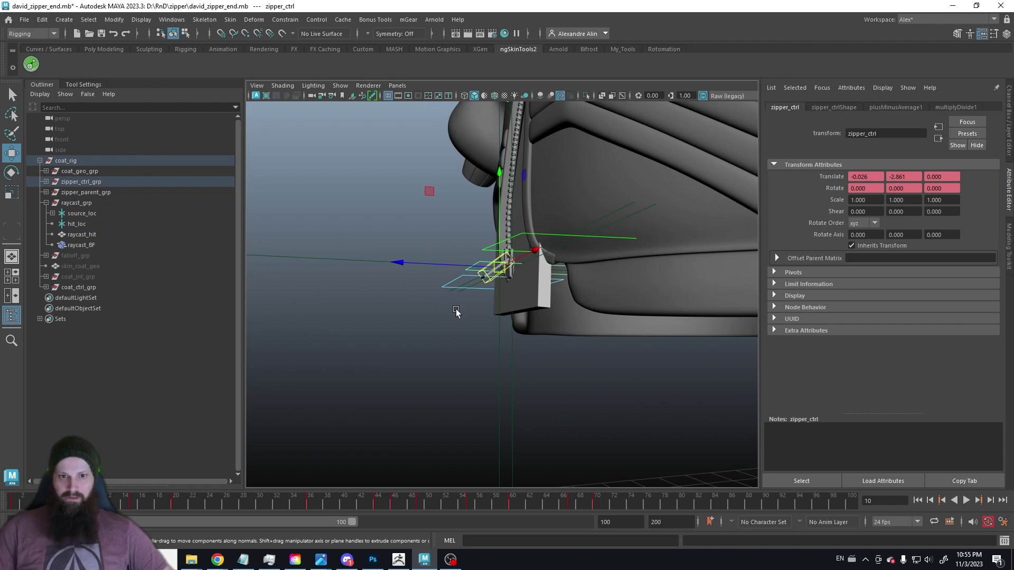
mouse_move(501, 213)
left_mouse_down()
mouse_move(487, 113)
mouse_move(460, 114)
mouse_move(491, 351)
left_mouse_up()
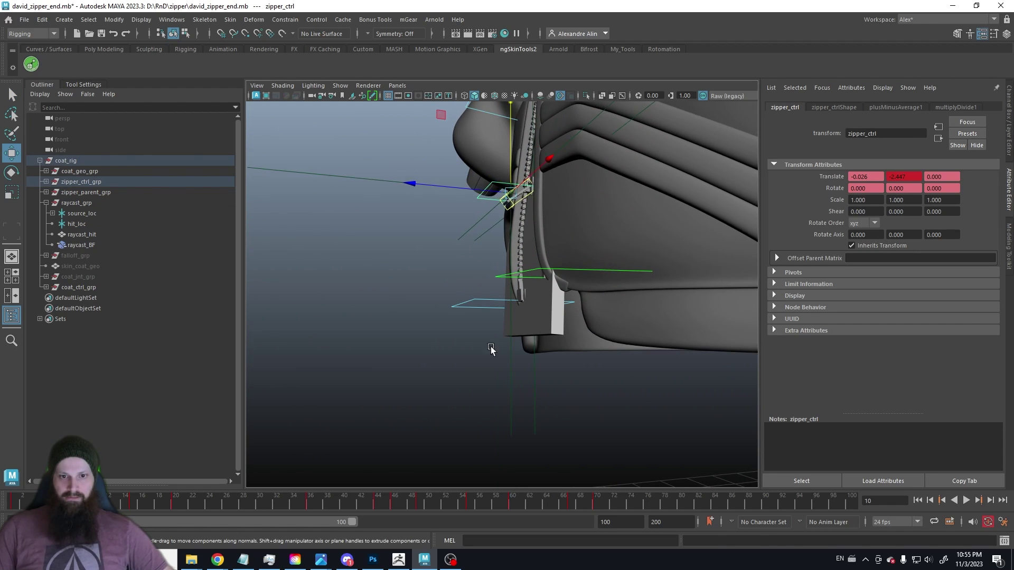
key("ctrl+z")
left_click(523, 386)
mouse_move(524, 386)
left_mouse_down("alt")
mouse_move(564, 387)
mouse_move(600, 361)
mouse_move(587, 320)
mouse_move(633, 352)
mouse_move(515, 301)
left_mouse_up("alt")
left_click(621, 312)
scroll(516, 301, "up", 3)
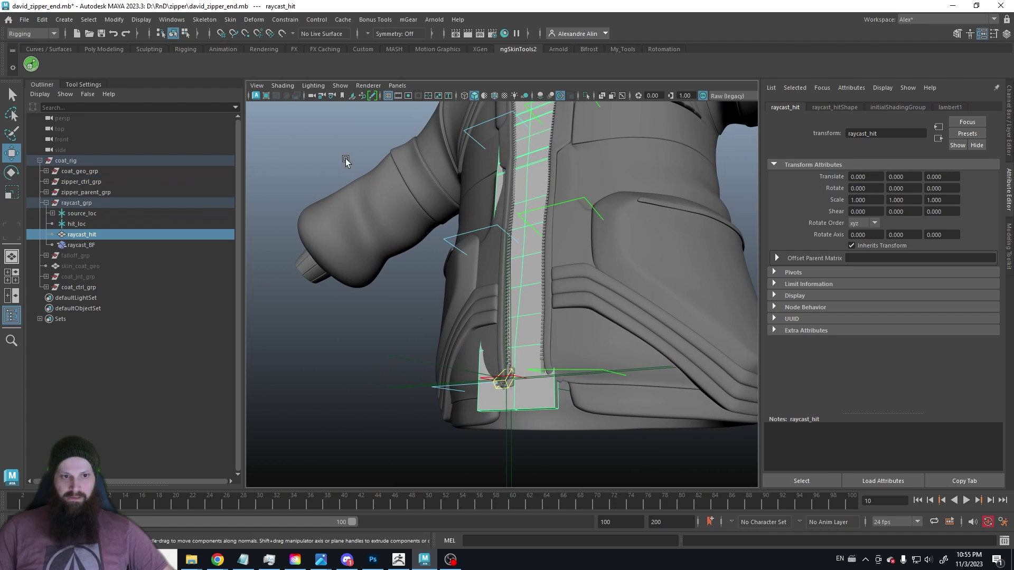
Open the Bifrost Graph Editor and bring the get_raycast_locations, input and multiply nodes into view.
left_click(171, 19)
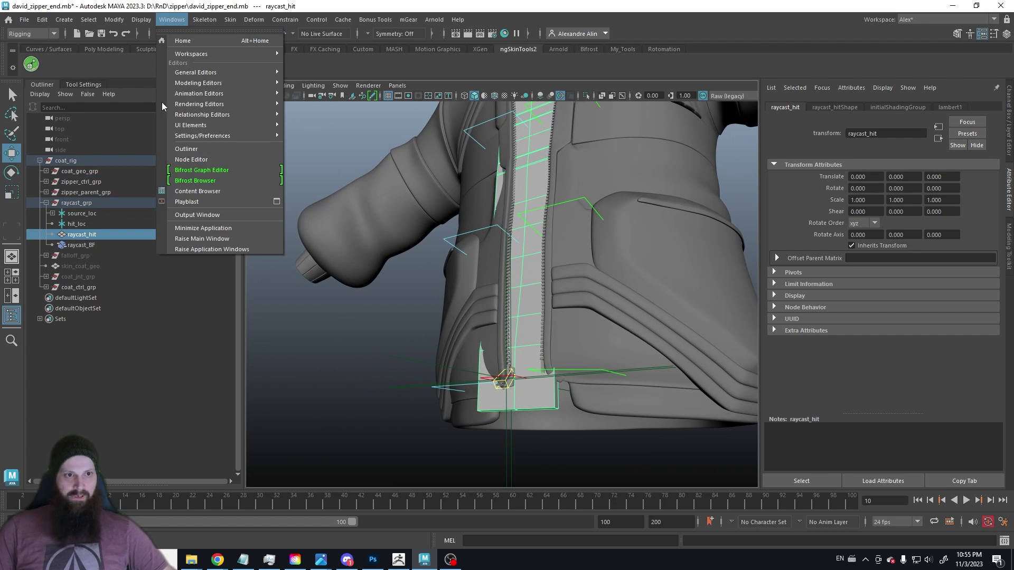
left_click(193, 170)
left_click_drag(298, 315, 294, 277)
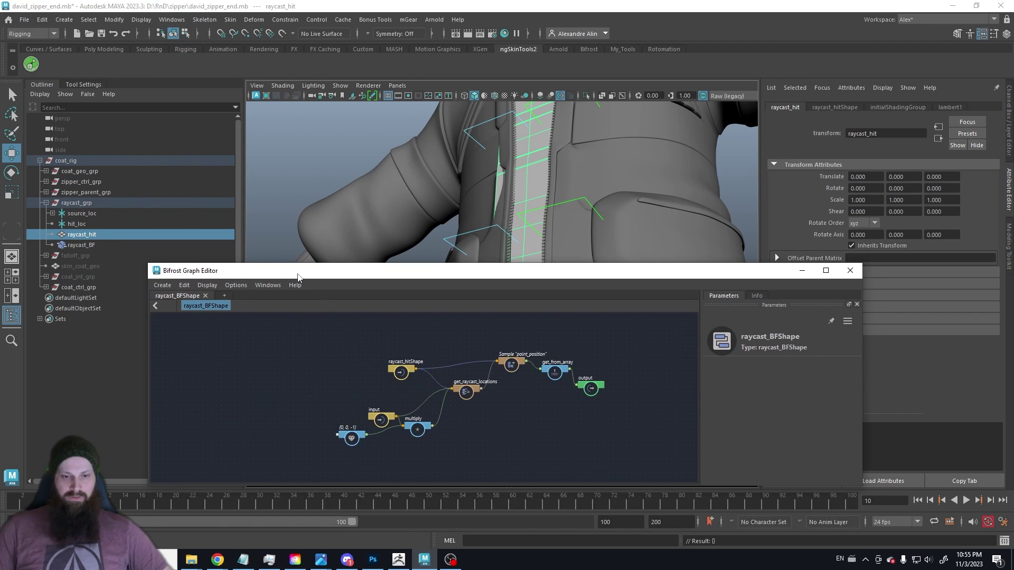
scroll(426, 390, "up", 1)
scroll(412, 349, "up", 4)
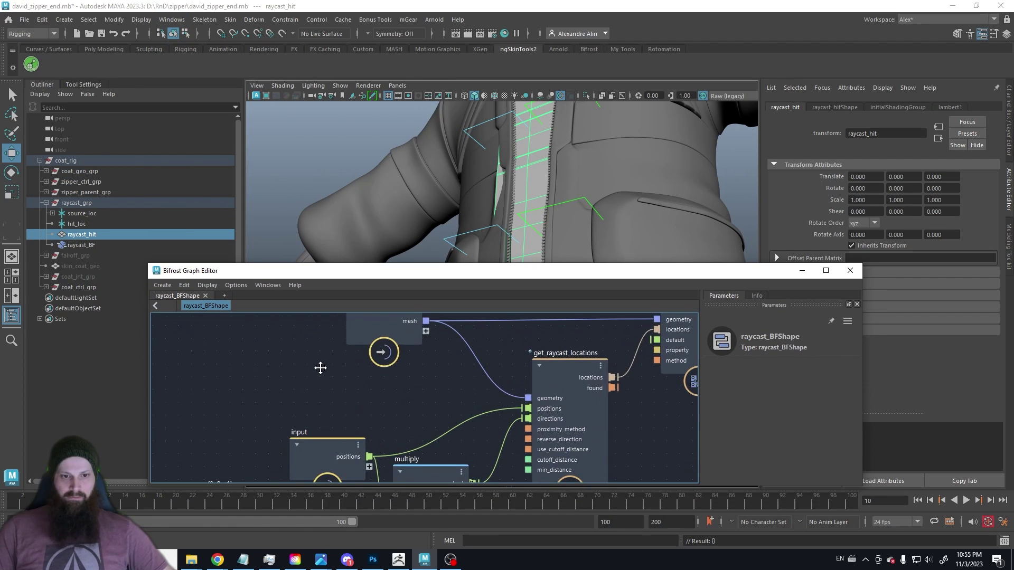
scroll(319, 364, "up", 1)
middle_click_drag(487, 383, 504, 353)
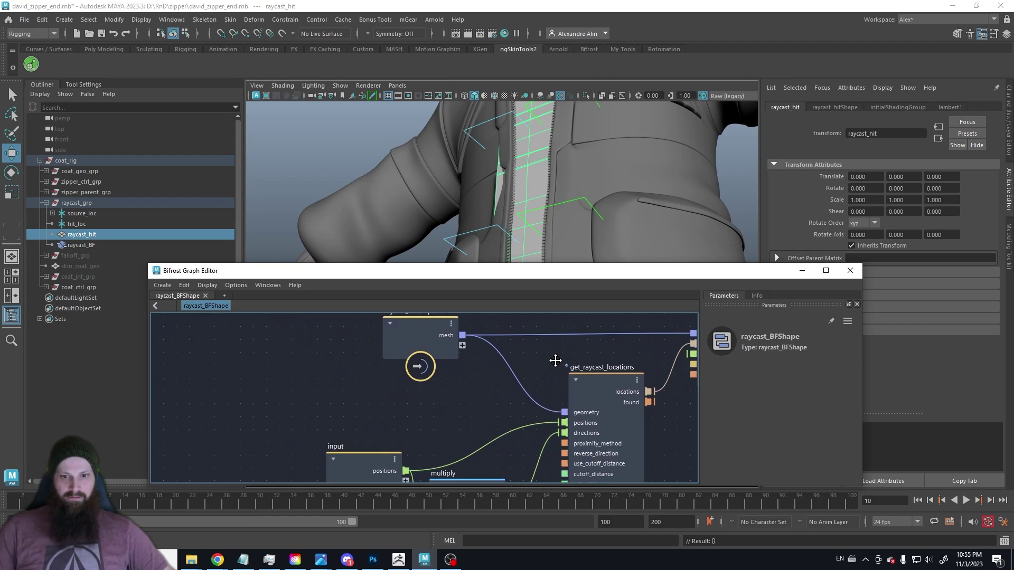
scroll(555, 358, "up", 1)
mouse_move(569, 387)
middle_mouse_down()
mouse_move(544, 362)
mouse_move(447, 343)
middle_mouse_up()
left_click_drag(378, 405, 352, 371)
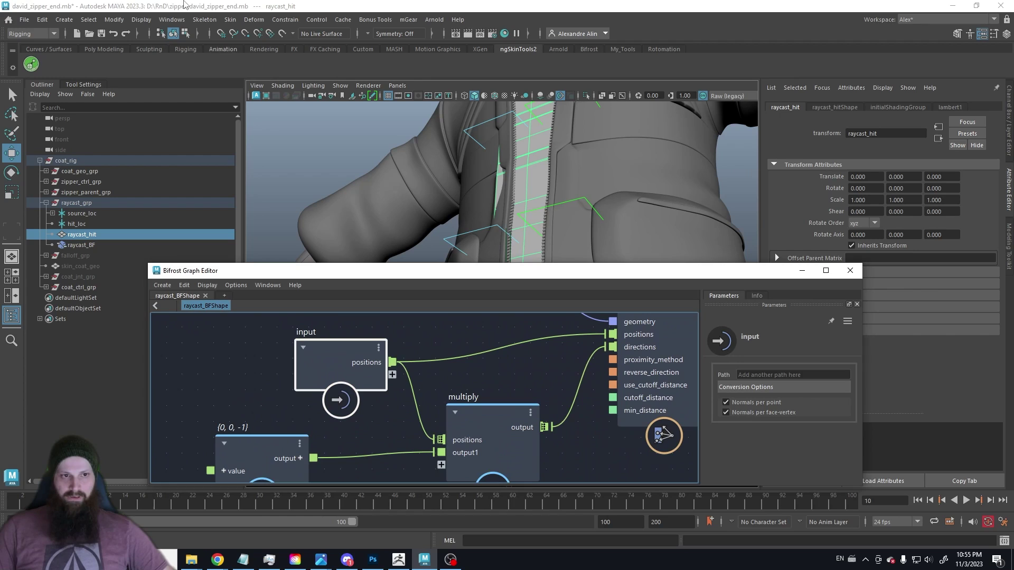
Open the Node Editor from the Windows menu and select raycast_BF in the Outliner.
left_click(183, 22)
left_click(205, 166)
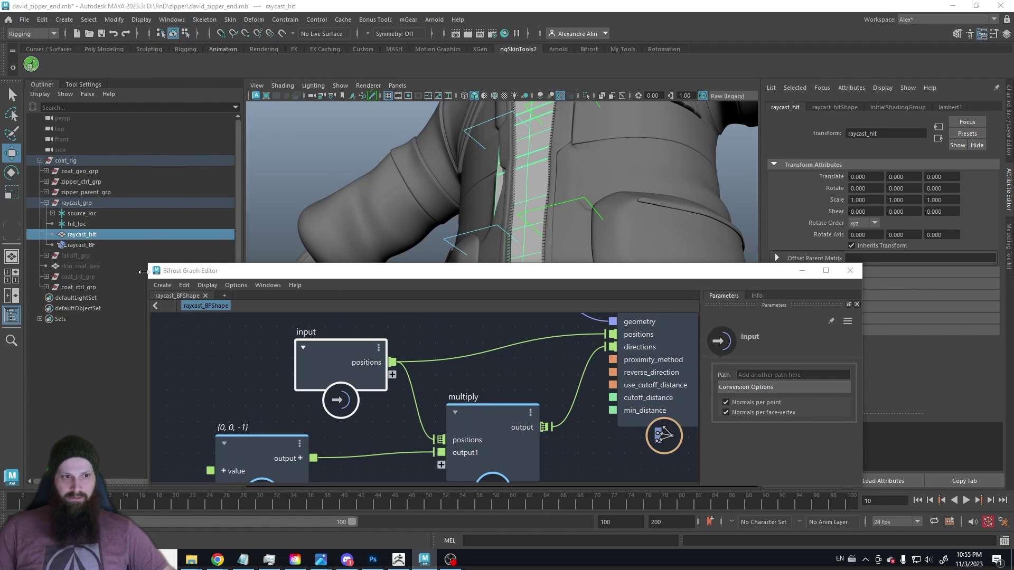
left_click(71, 245)
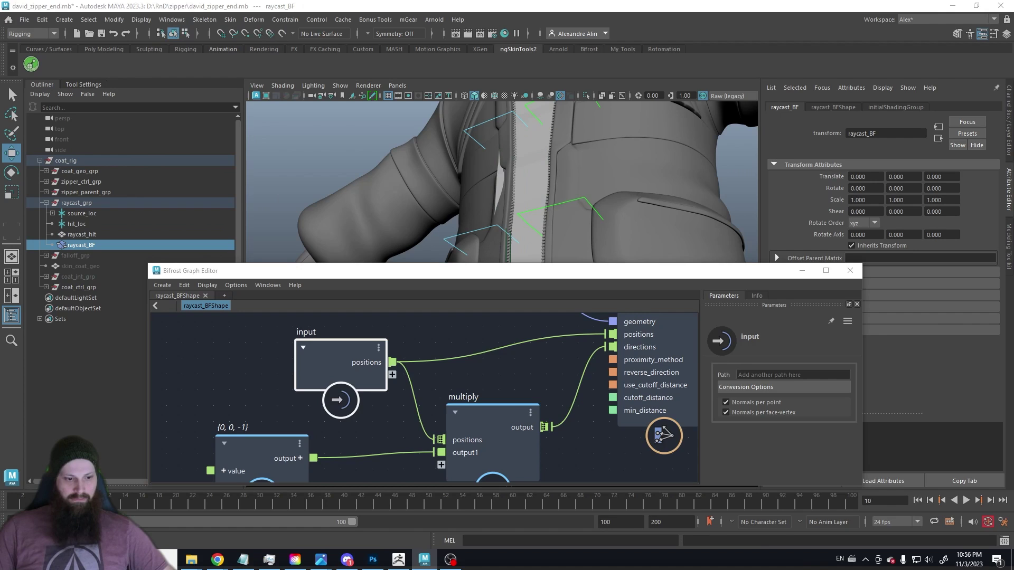
scroll(525, 380, "up", 2)
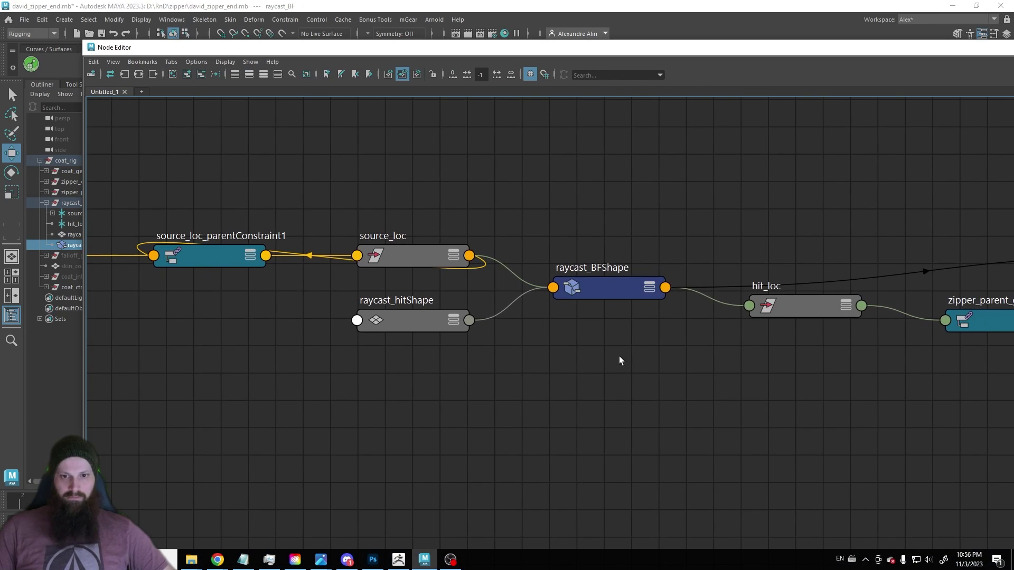
Expand raycast_BFShape's attributes, rearrange source_loc, shrink the Node Editor and bring the Bifrost graph forward.
left_click(647, 292)
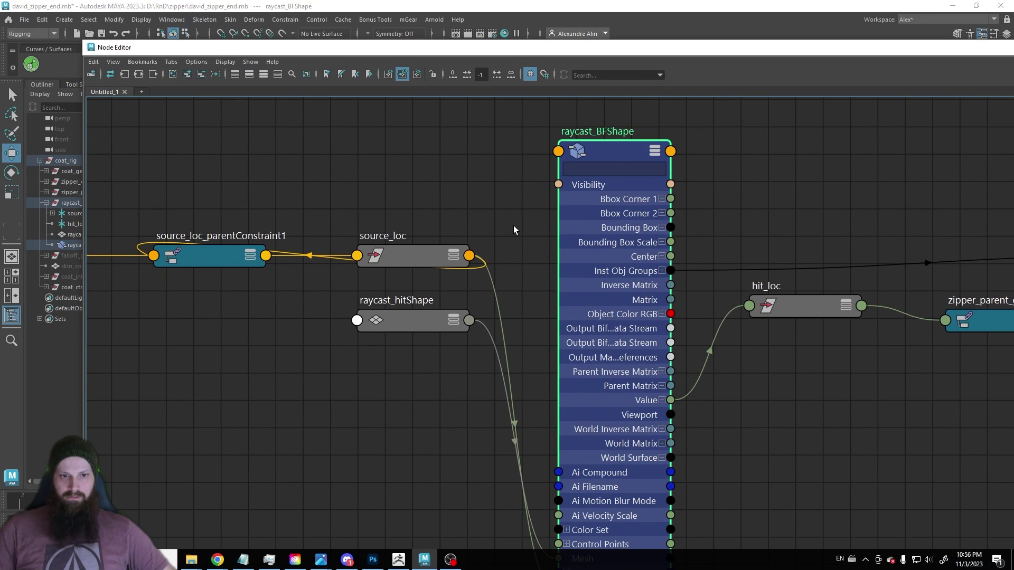
scroll(397, 266, "down", 1)
middle_click_drag(398, 266, 397, 220)
left_click_drag(401, 199, 306, 379)
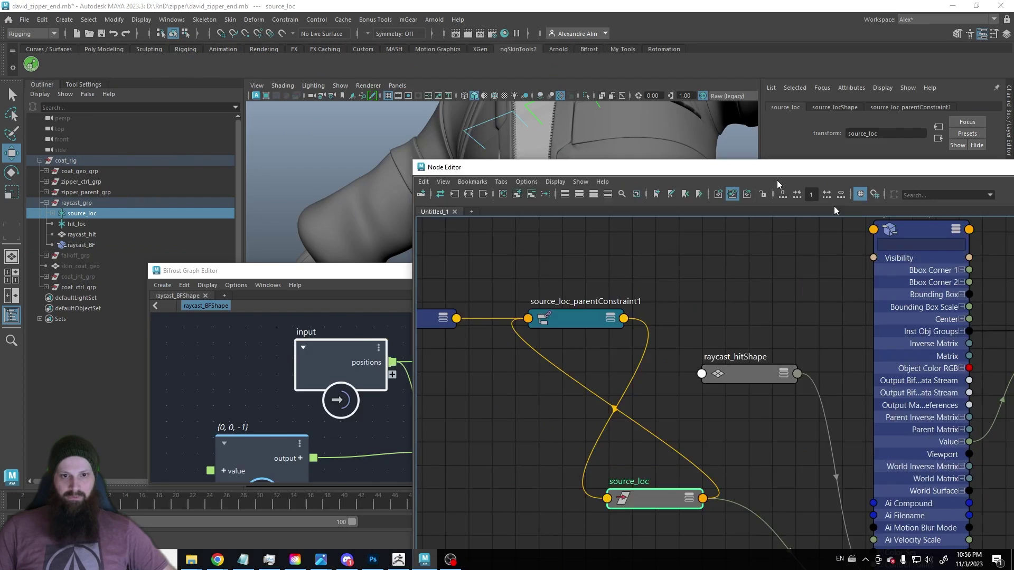
left_click_drag(417, 48, 800, 284)
left_click(228, 382)
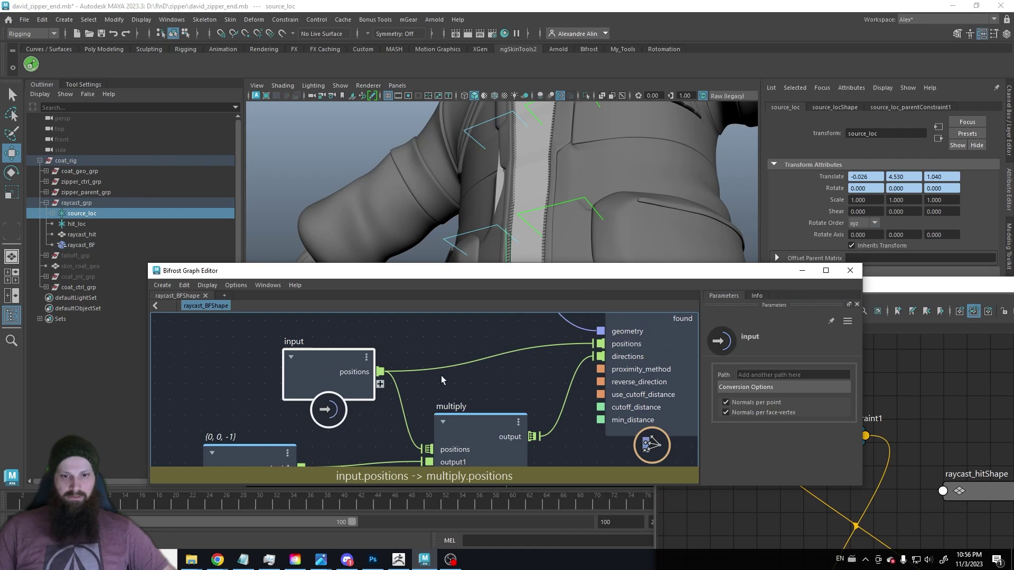
Trace the positions and raycast_hitShape inputs into get_raycast_locations, selecting the raycast_hit mesh.
middle_click_drag(451, 380, 275, 391)
mouse_move(413, 370)
middle_mouse_down()
mouse_move(316, 396)
mouse_move(349, 398)
mouse_move(283, 407)
mouse_move(370, 426)
mouse_move(288, 407)
mouse_move(355, 411)
middle_mouse_up()
scroll(355, 411, "up", 1)
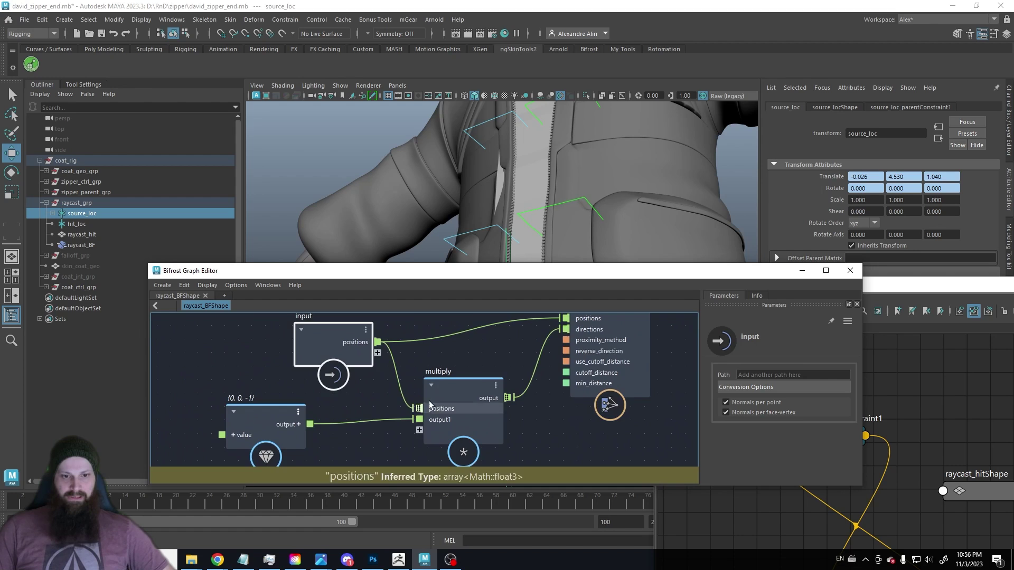
mouse_move(554, 337)
middle_mouse_down()
mouse_move(388, 403)
mouse_move(332, 450)
middle_mouse_up()
middle_click_drag(426, 367, 405, 388)
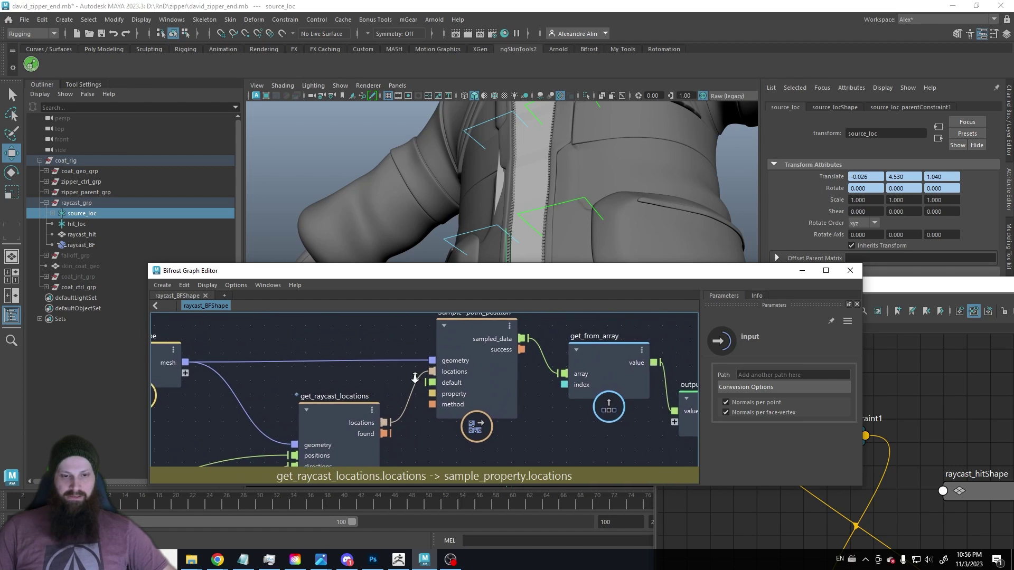
scroll(404, 388, "up", 1)
mouse_move(526, 161)
left_mouse_down("alt")
mouse_move(514, 170)
mouse_move(529, 224)
left_mouse_up("alt")
left_click(531, 221)
Inspect the sample_property and get_from_array node settings and pan across the sampling chain.
mouse_move(457, 371)
middle_mouse_down()
mouse_move(355, 375)
mouse_move(306, 318)
middle_mouse_up()
left_click(355, 373)
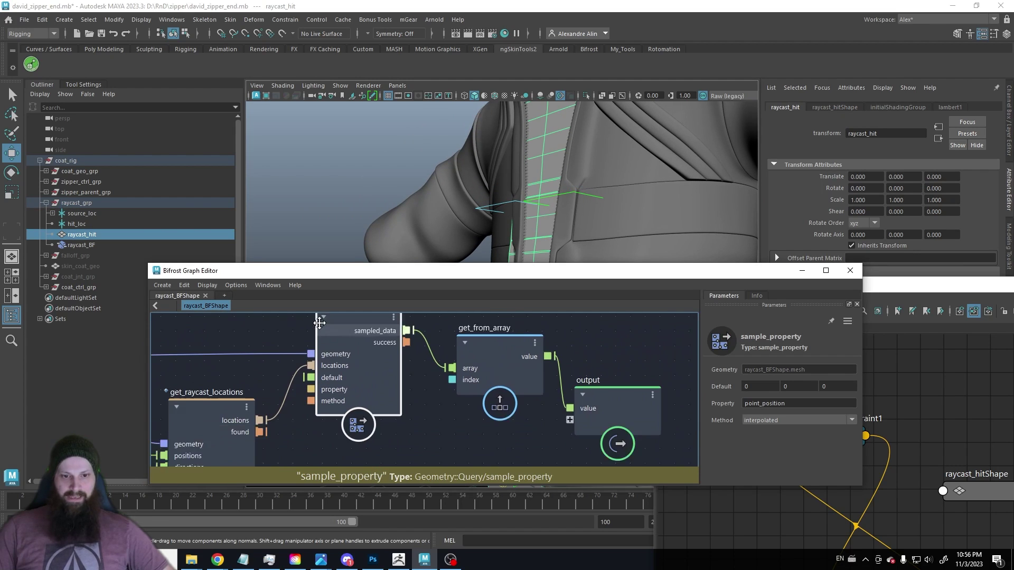
left_click(477, 342)
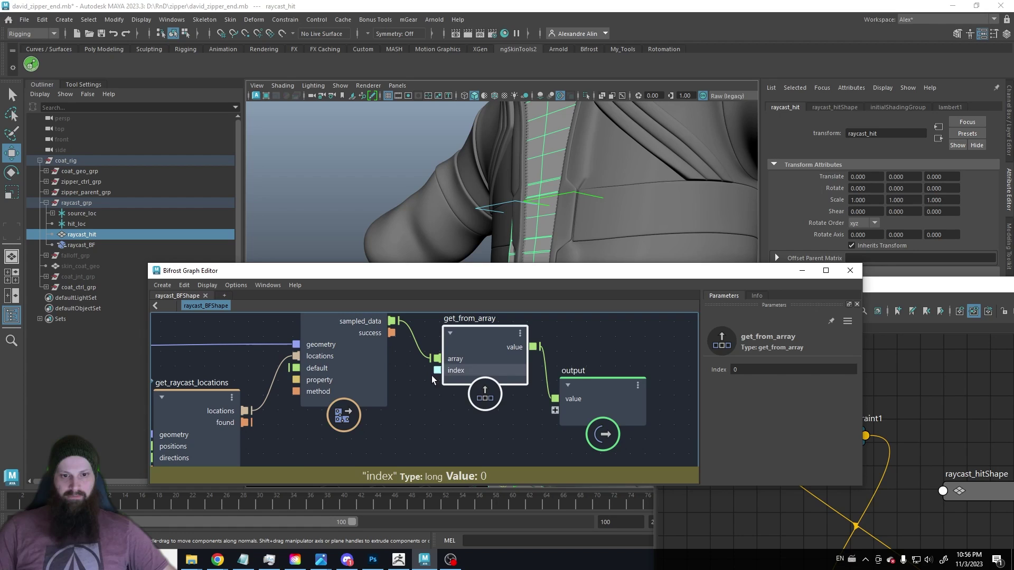
middle_click_drag(284, 373, 381, 395)
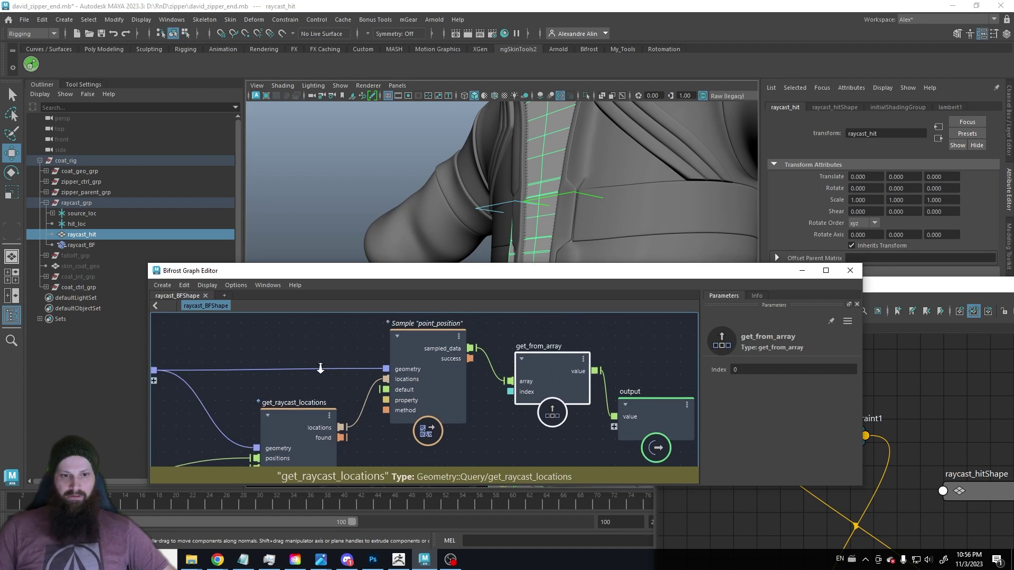
middle_click_drag(245, 442, 411, 395)
scroll(248, 396, "down", 2)
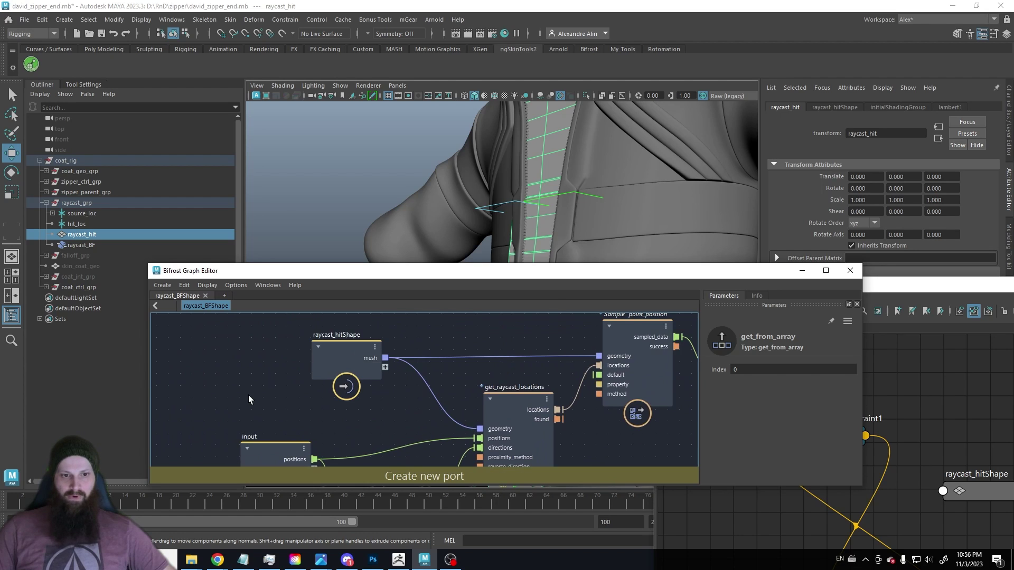
middle_click_drag(248, 395, 352, 380)
Tidy the output and get_from_array nodes, then bring the Node Editor to the front.
key("f")
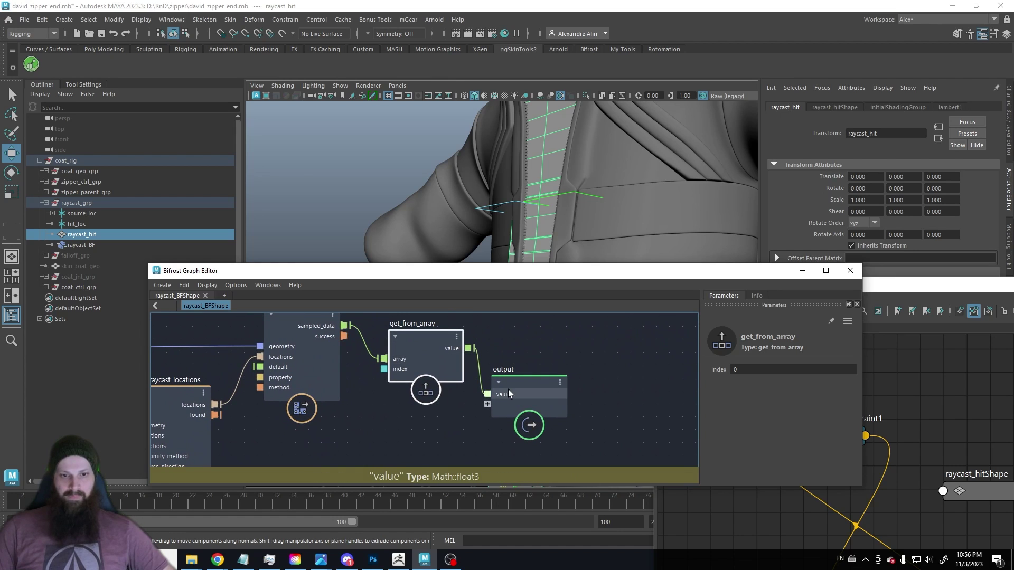
left_click_drag(507, 389, 556, 383)
left_click_drag(427, 338, 437, 353)
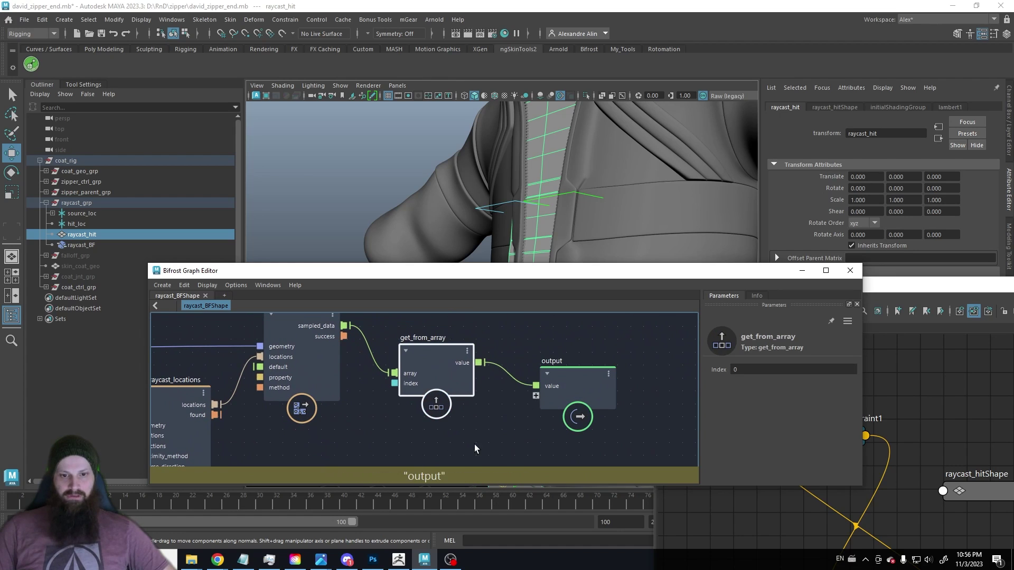
left_click(911, 365)
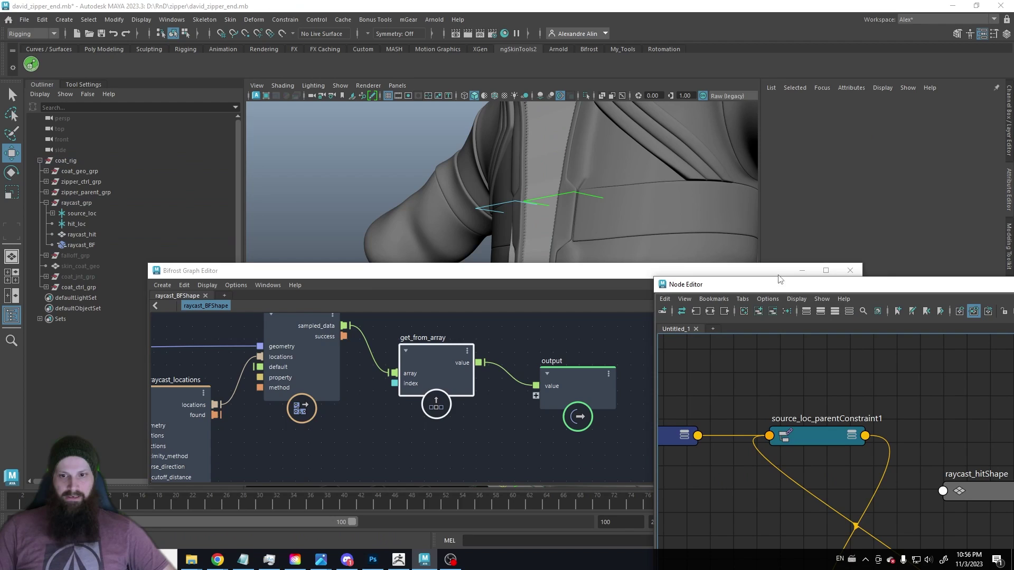
Enlarge the Node Editor, expand hit_loc to show the Bifrost value driving its translate, then move the window aside.
left_click_drag(779, 278, 137, 89)
middle_click_drag(633, 394, 500, 385)
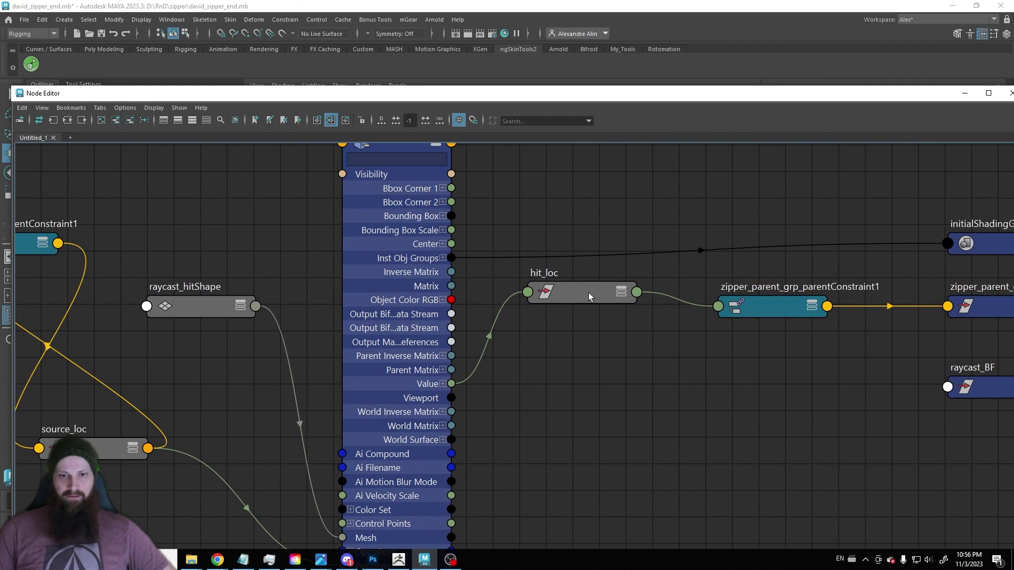
left_click(621, 293)
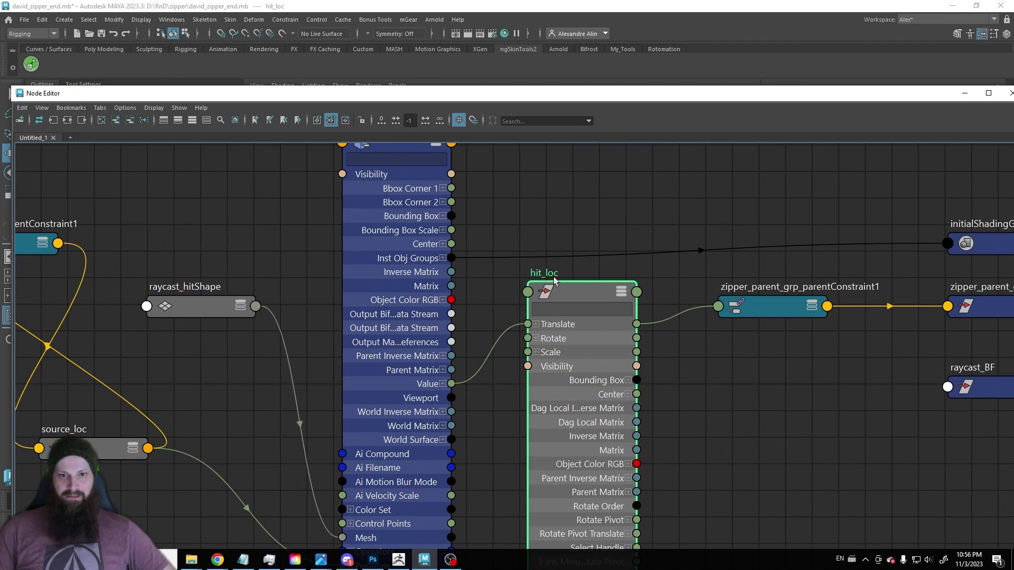
middle_click_drag(694, 278, 600, 384)
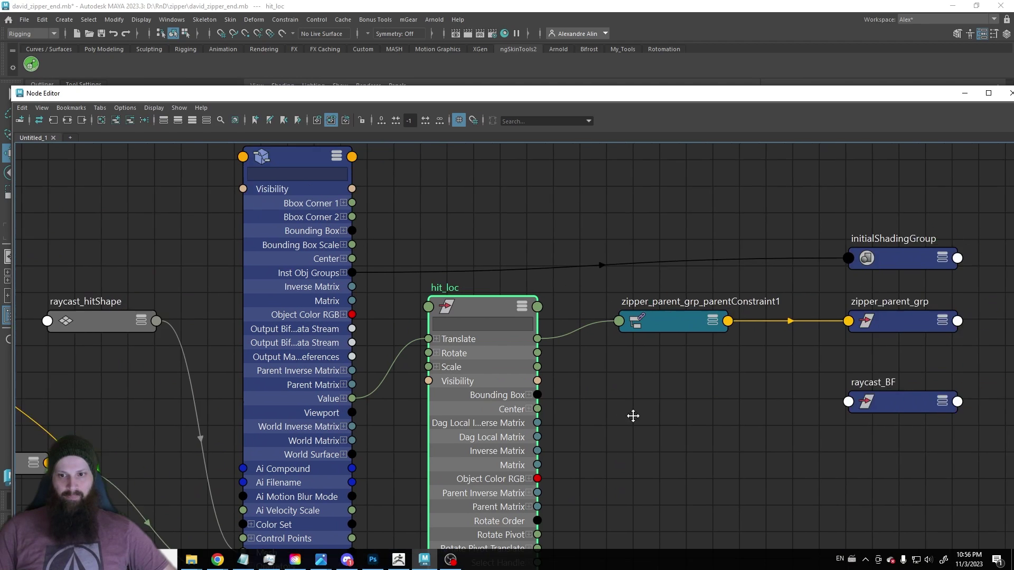
left_click_drag(896, 102, 728, 143)
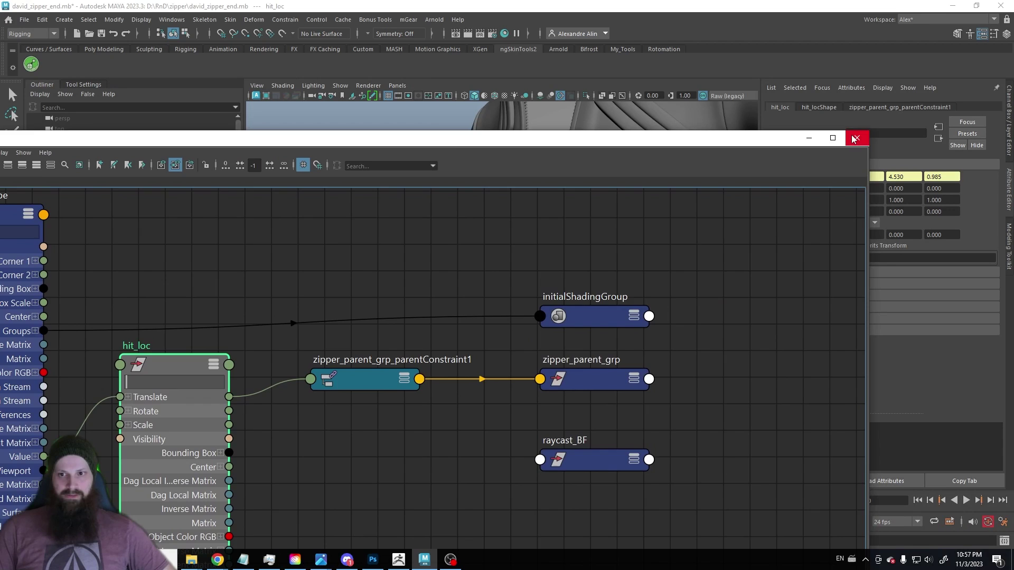
Close both graph editors, select falloff_grp and frame the coat with its falloff box.
left_click(855, 139)
left_click(850, 270)
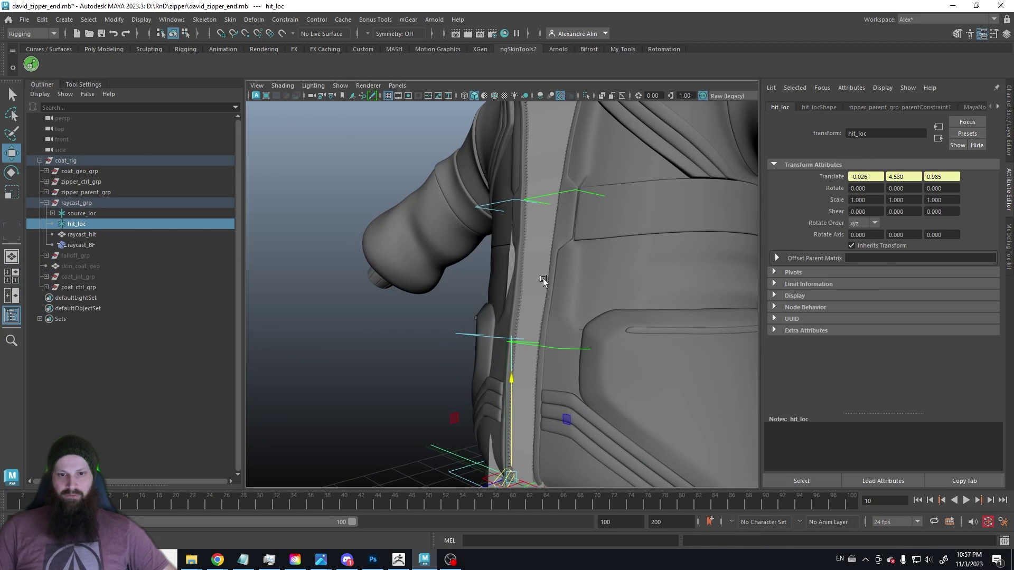
mouse_move(543, 278)
left_mouse_down("alt")
mouse_move(531, 289)
mouse_move(565, 366)
mouse_move(340, 215)
left_mouse_up("alt")
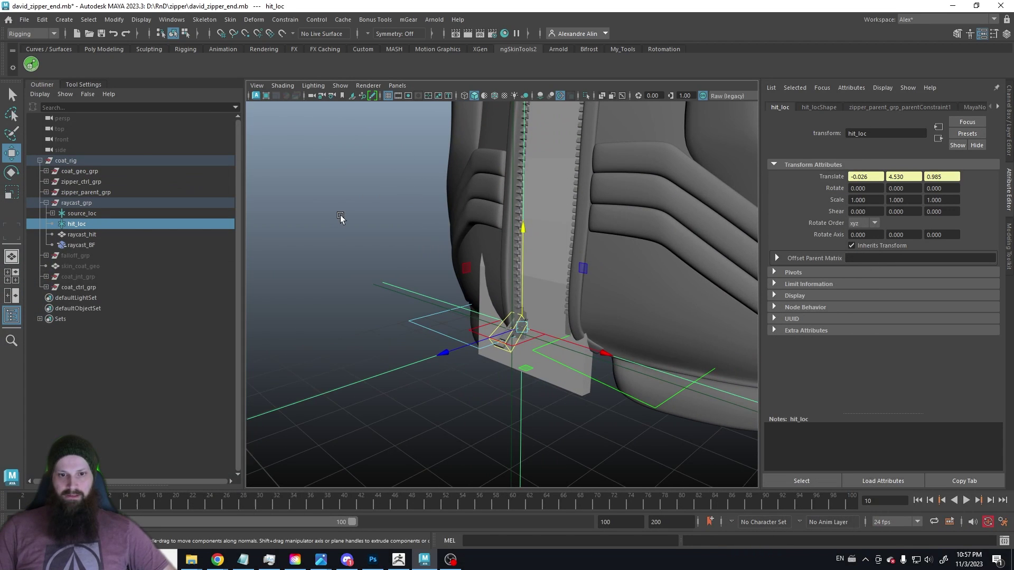
left_click(340, 215)
mouse_move(316, 250)
left_mouse_down("alt")
mouse_move(338, 250)
mouse_move(322, 258)
mouse_move(333, 269)
left_mouse_up("alt")
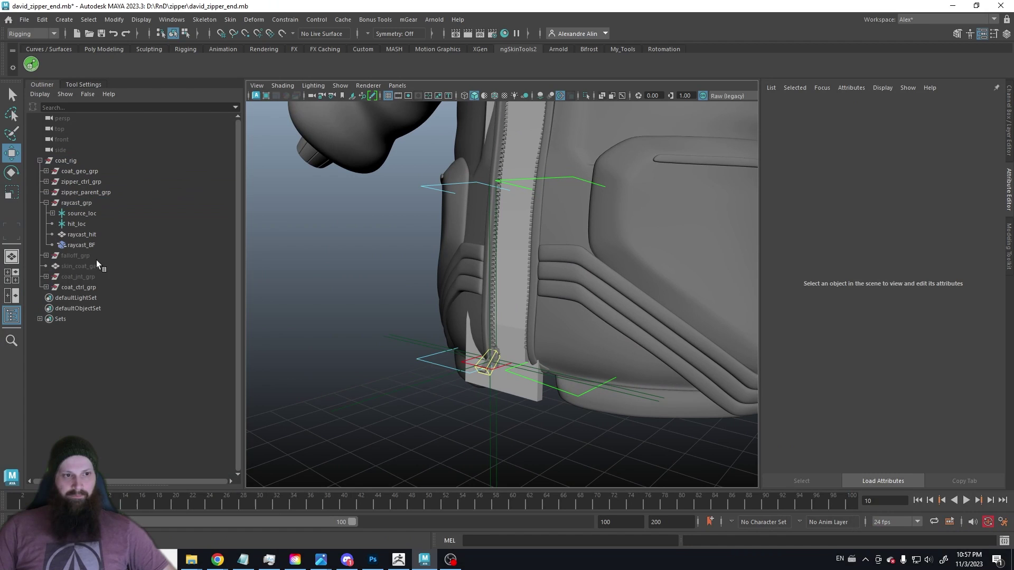
left_click(79, 256)
key("f")
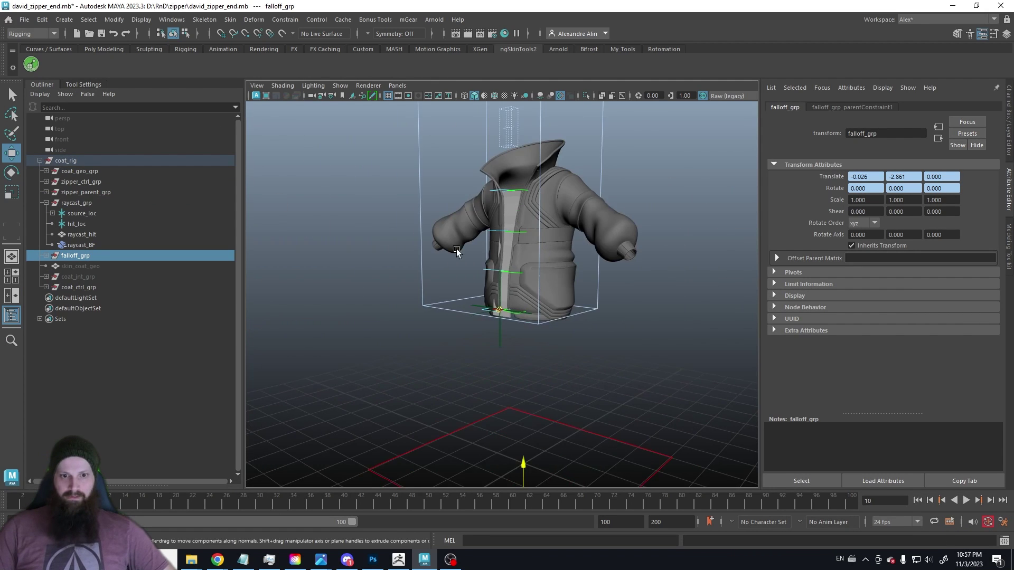
mouse_move(402, 320)
left_mouse_down("alt")
mouse_move(464, 304)
mouse_move(428, 298)
left_mouse_up("alt")
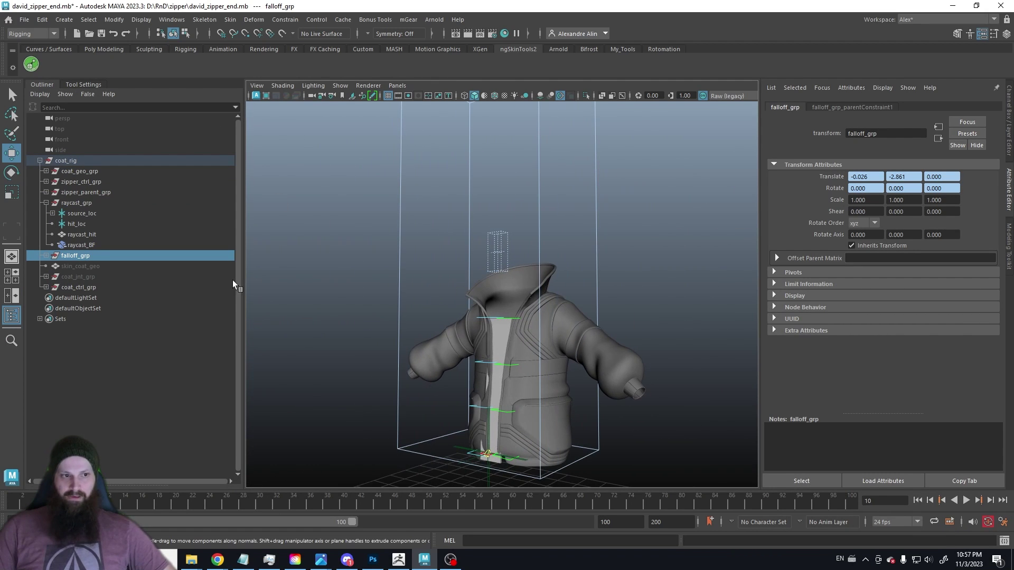
Select all three Falloff_MASH_BlendDeformers, lower them toward the collar and undo the move.
left_click(52, 256)
left_click_drag(76, 266, 76, 285)
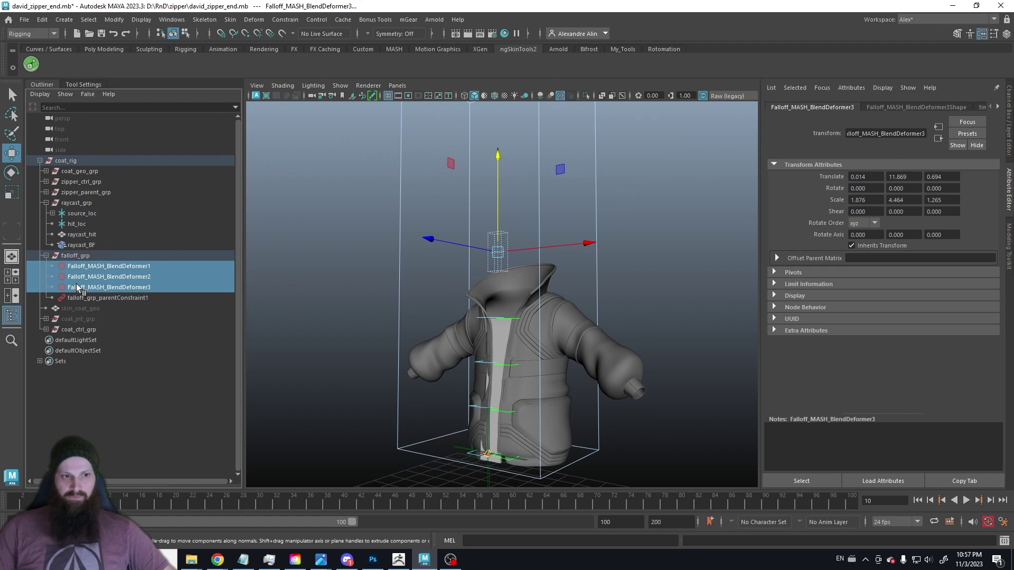
middle_click_drag(389, 274, 450, 218)
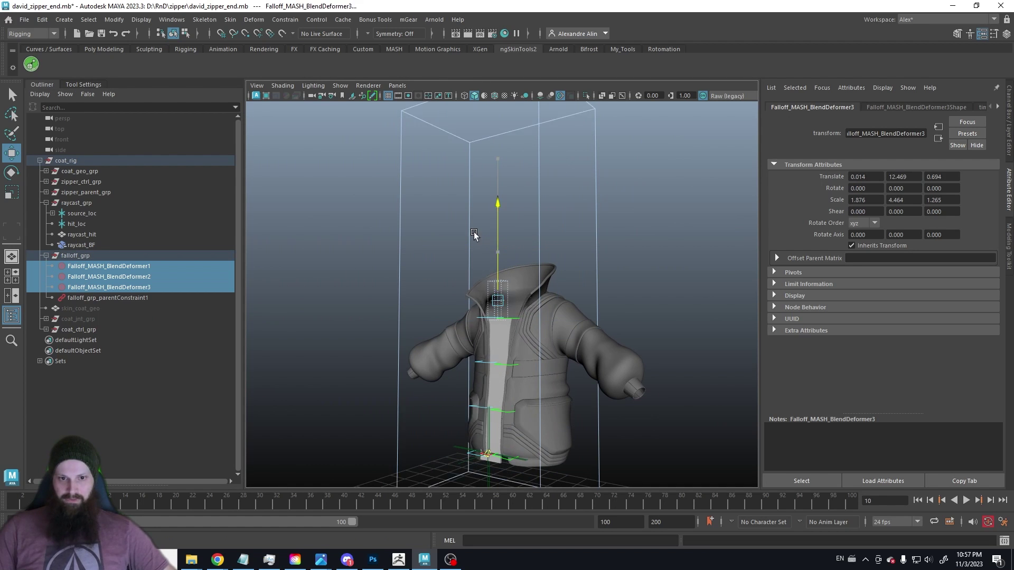
key("ctrl+z")
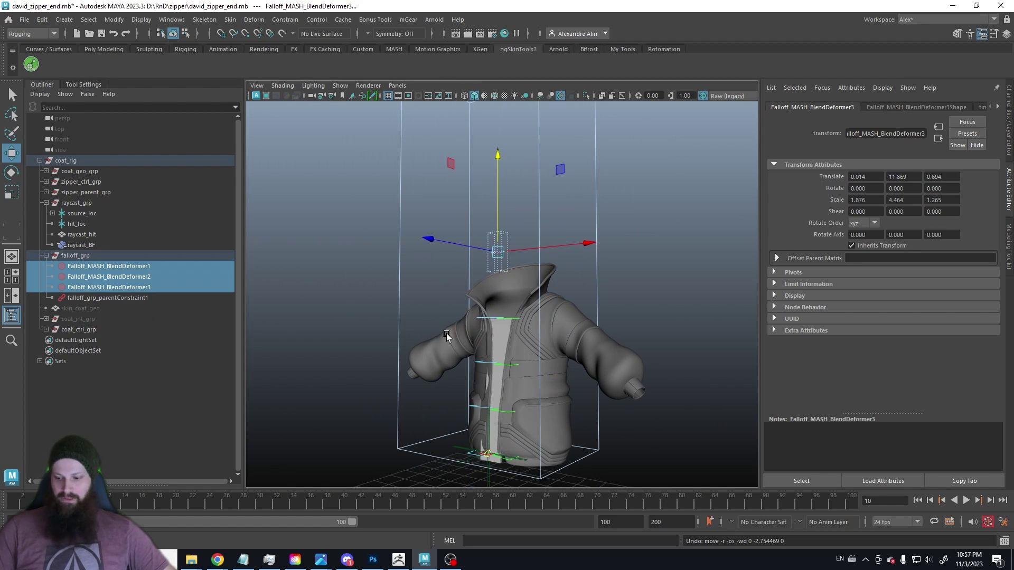
key("q")
mouse_move(445, 333)
right_mouse_down("alt")
mouse_move(335, 220)
mouse_move(448, 345)
mouse_move(467, 328)
right_mouse_up("alt")
Select Falloff_MASH_BlendDeformer3 then Deformer1 individually and show its Channel Box values.
left_click(335, 220)
left_click(467, 328)
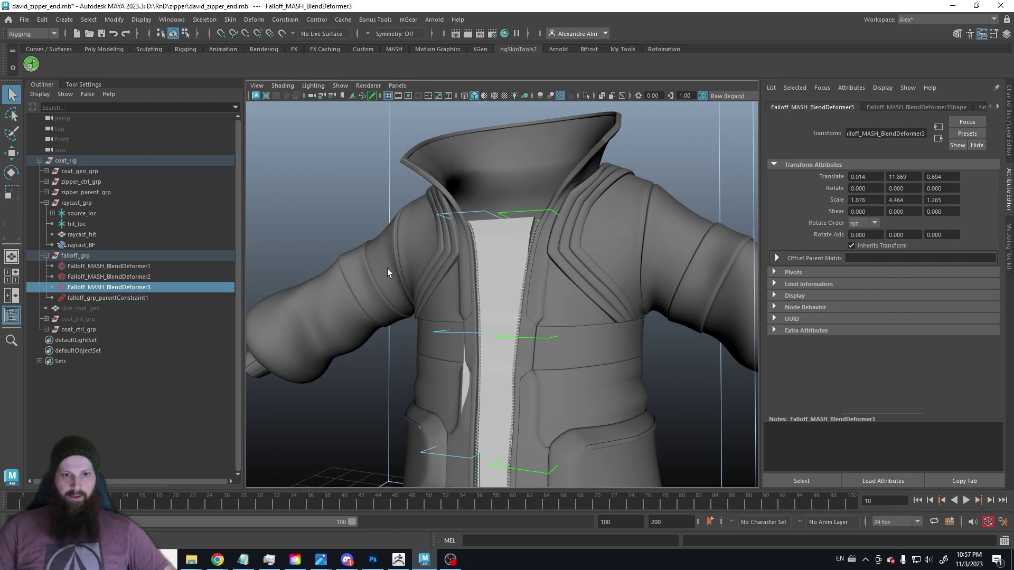
scroll(384, 271, "down", 2)
left_click(385, 229)
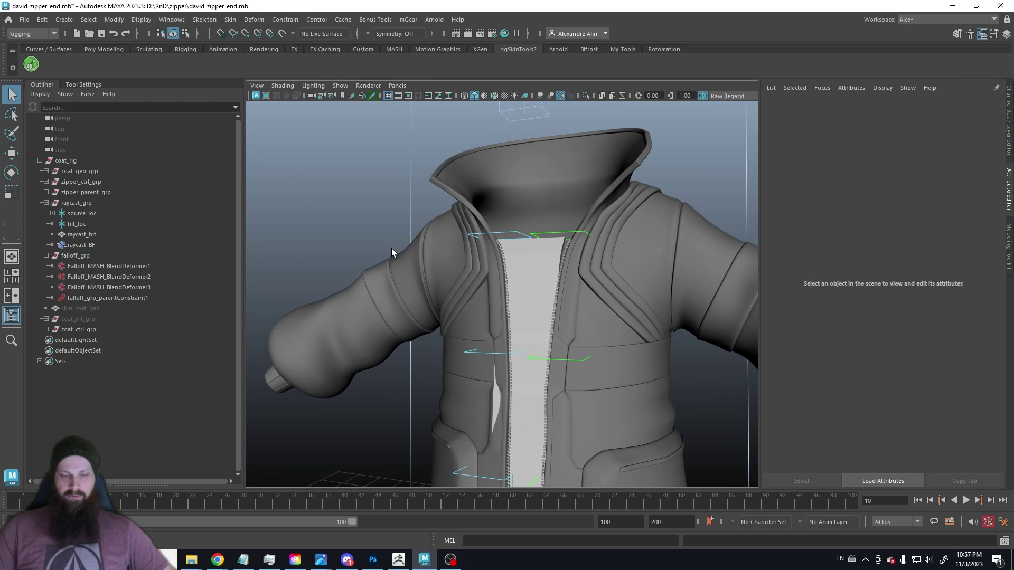
left_click(411, 271)
left_click(1008, 113)
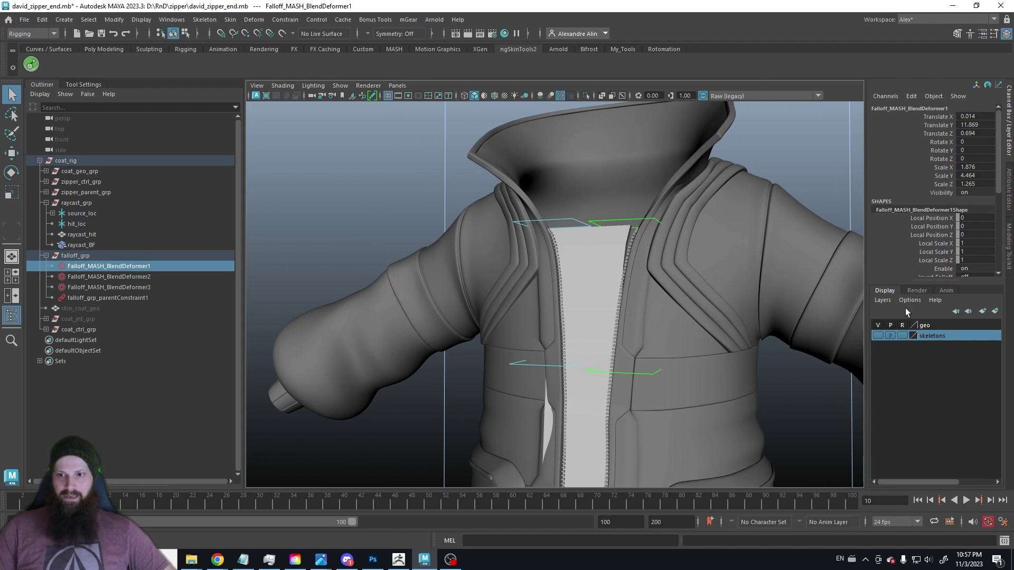
Select coat_close and show its MASH_BlendDeformer1 connections in the Attribute Editor.
left_click(464, 216)
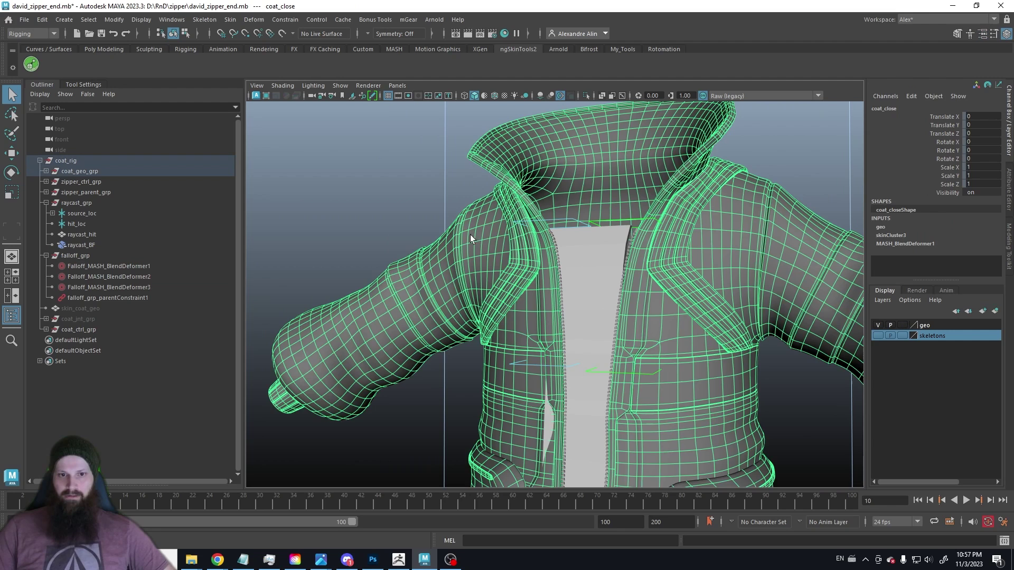
left_click_drag(673, 220, 475, 169, "alt")
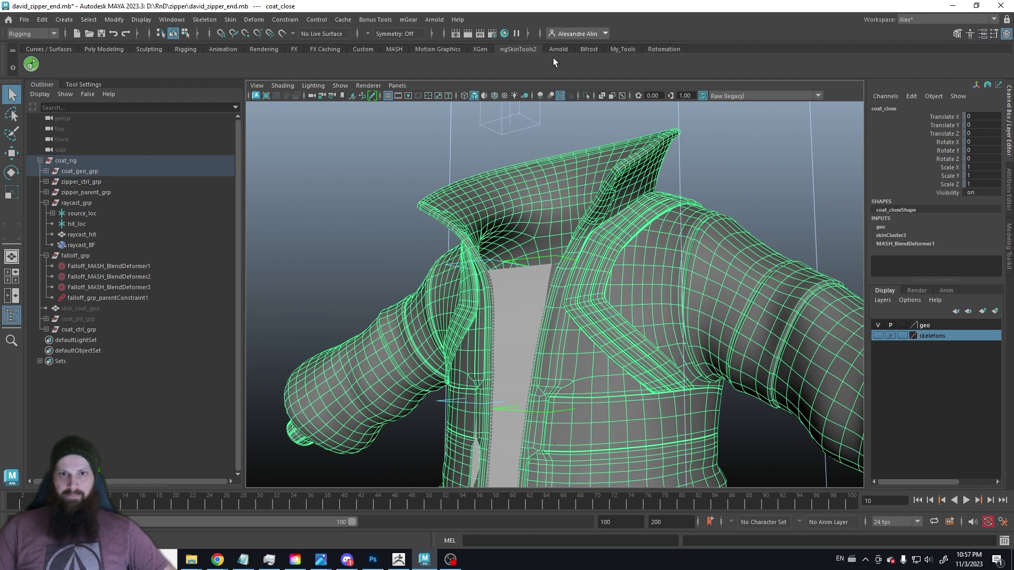
left_click(394, 50)
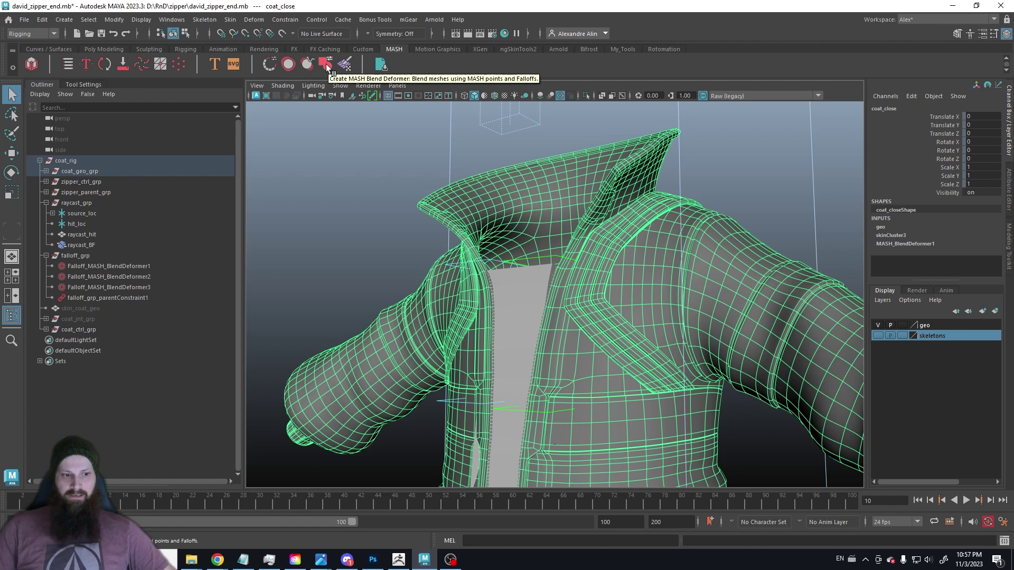
left_click(1008, 197)
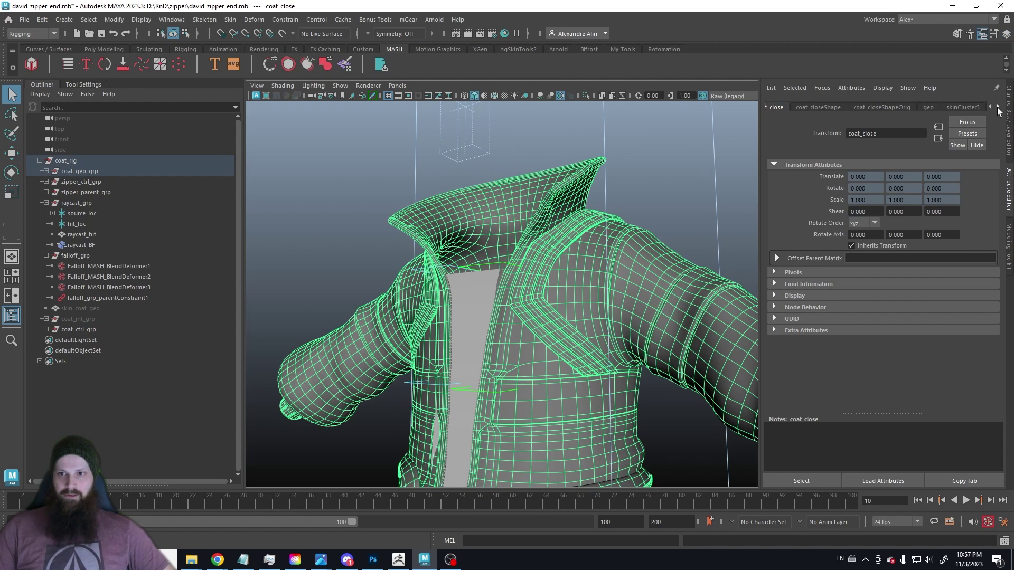
left_click(874, 107)
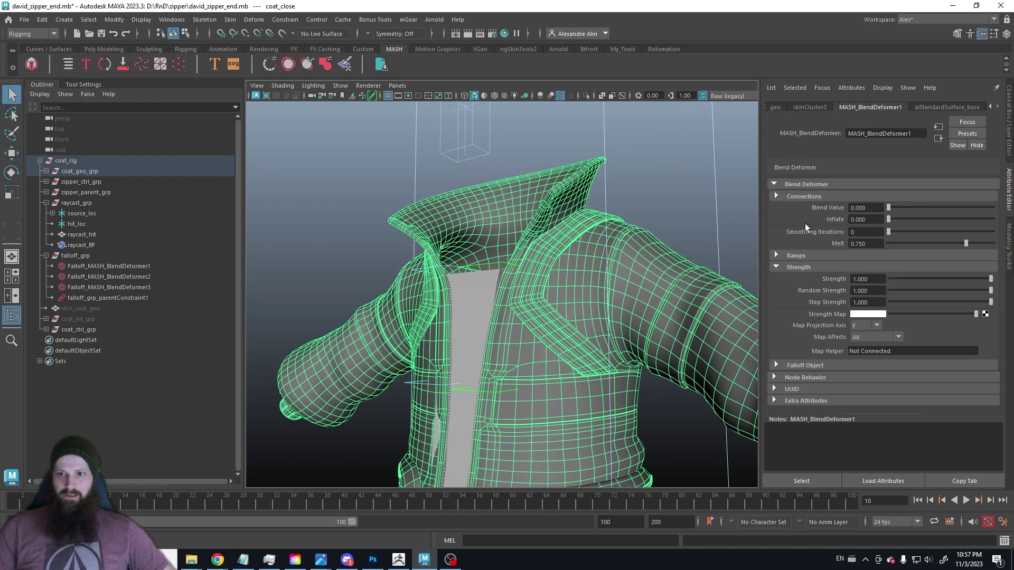
left_click(776, 196)
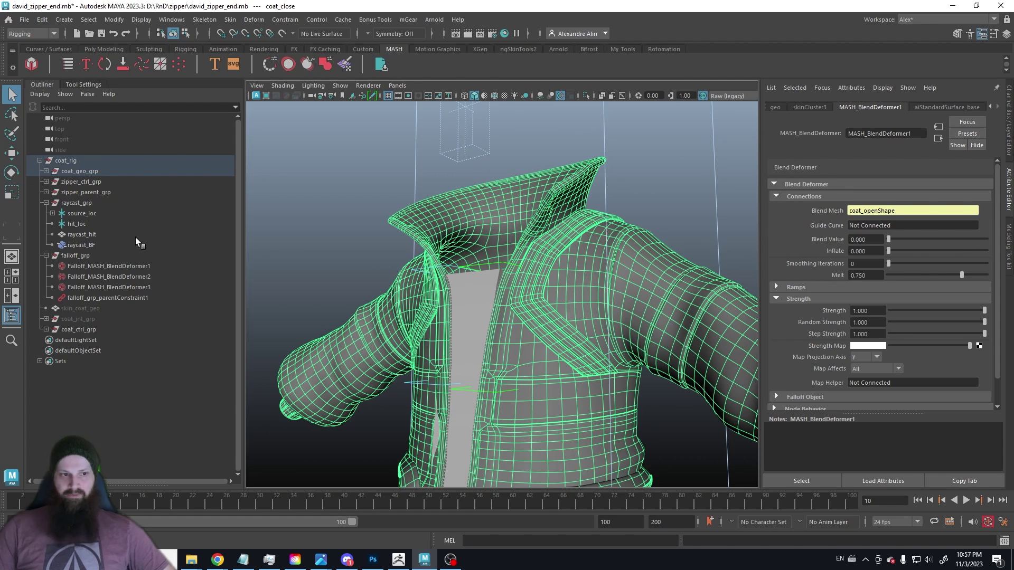
Expand coat_geo_grp, hide coat_open_geo with Ctrl+H and return to the blend deformer settings.
left_click(45, 170)
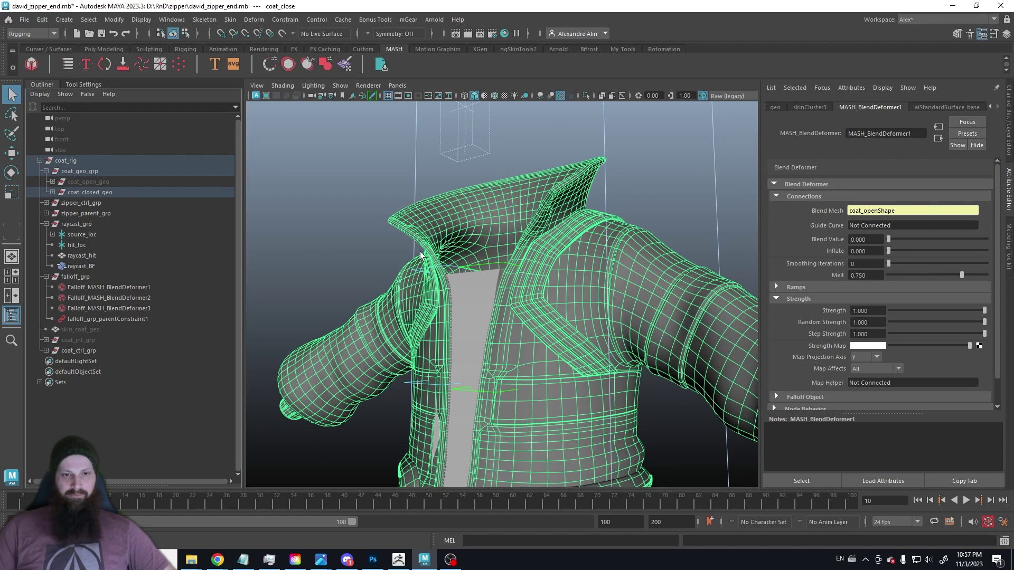
mouse_move(458, 226)
left_mouse_down("alt")
mouse_move(572, 195)
mouse_move(520, 195)
left_mouse_up("alt")
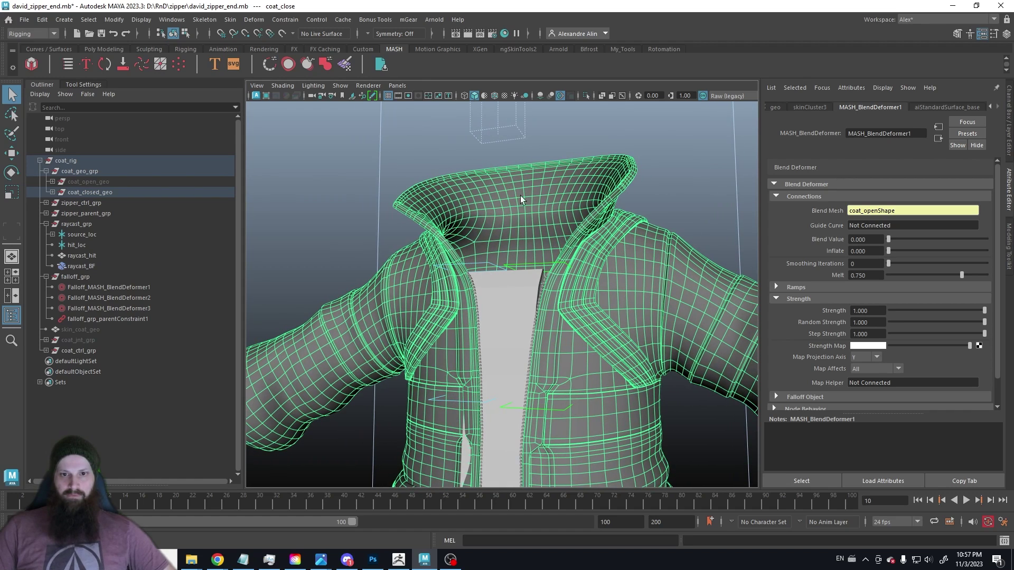
left_click(81, 193)
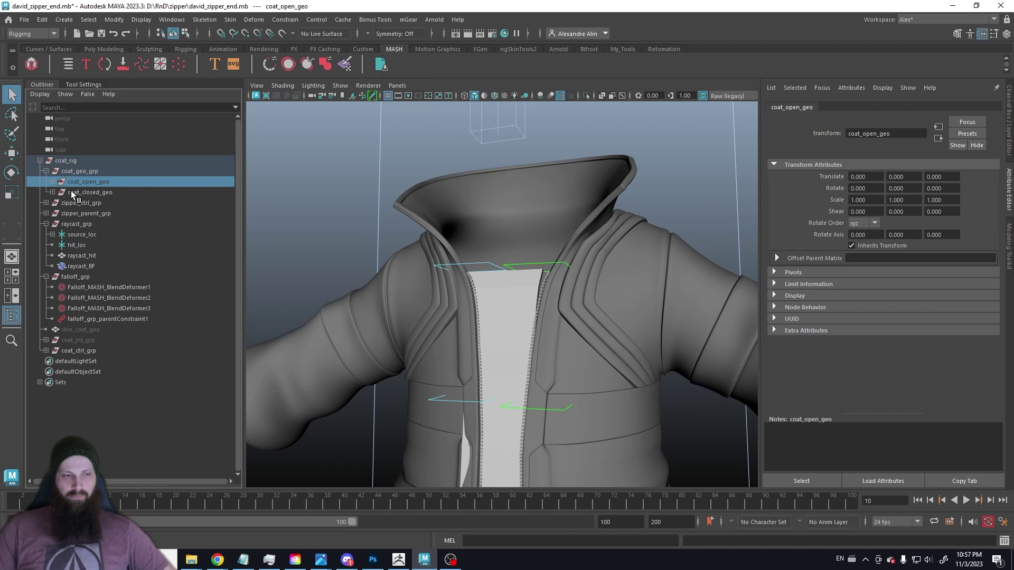
left_click(53, 183)
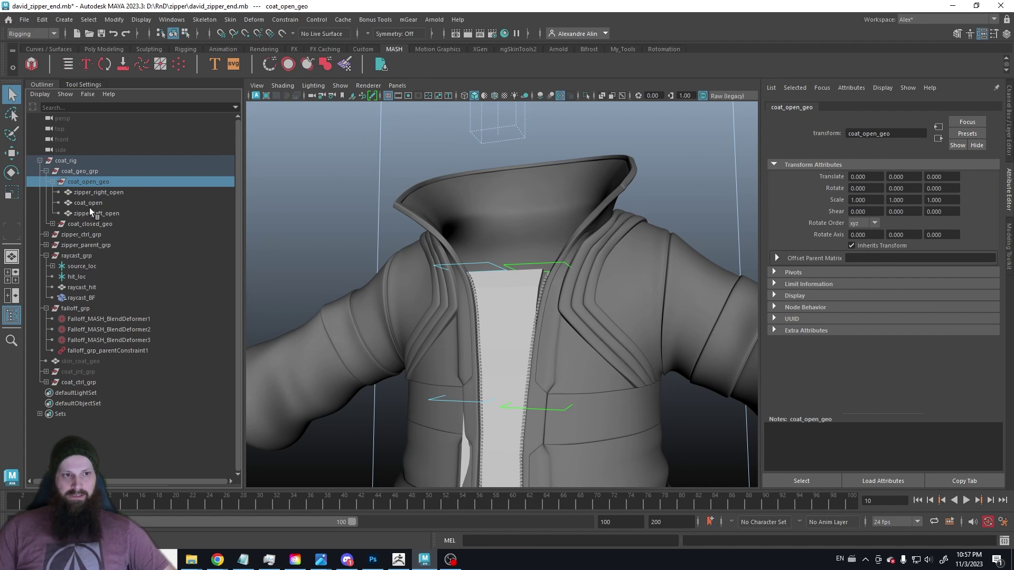
key("ctrl+h")
left_click(471, 205)
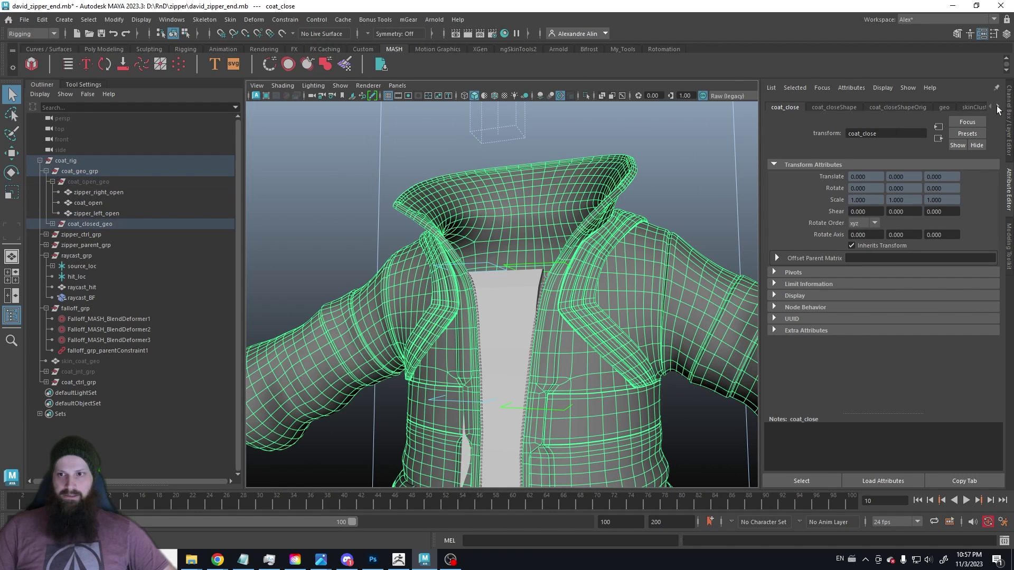
left_click(849, 109)
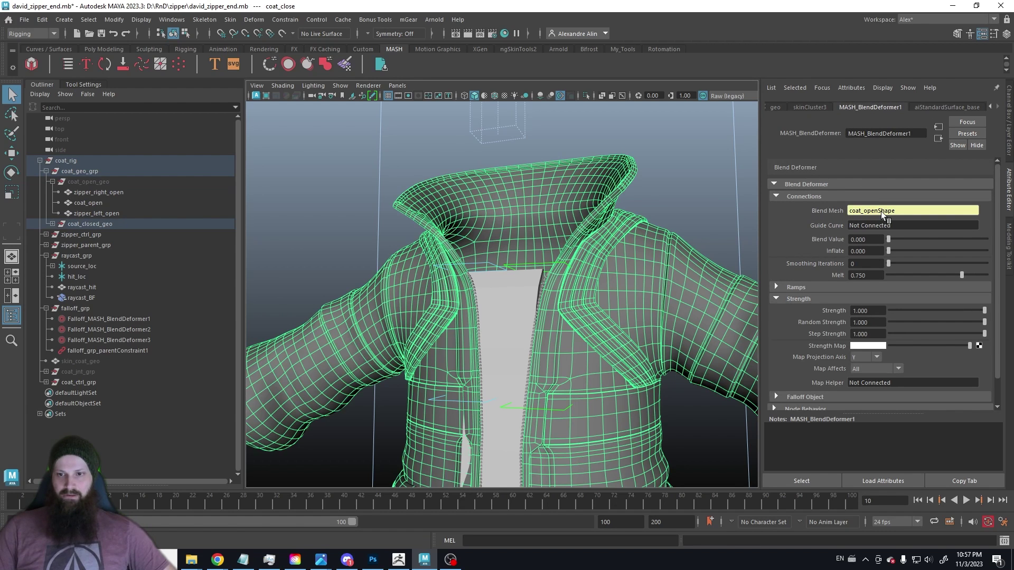
scroll(444, 283, "down", 5)
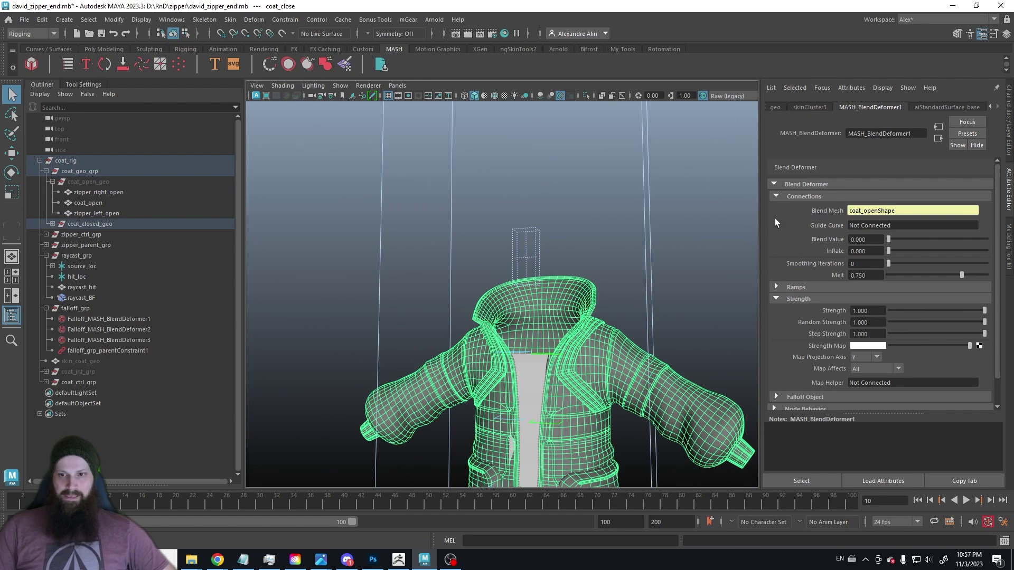
scroll(789, 270, "down", 2)
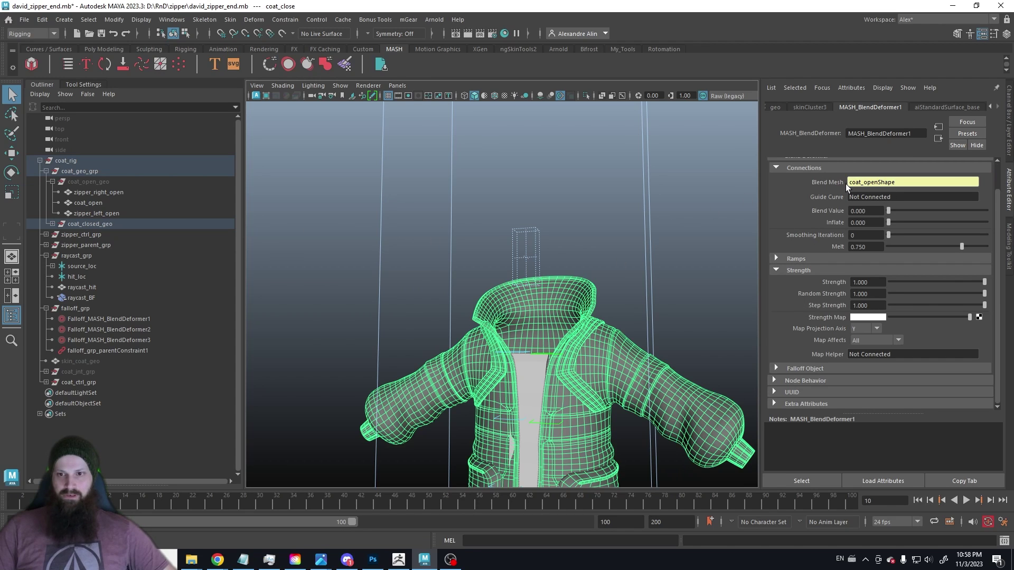
Inspect the blend deformer's Falloff Object settings without adding a new falloff.
left_click(785, 369)
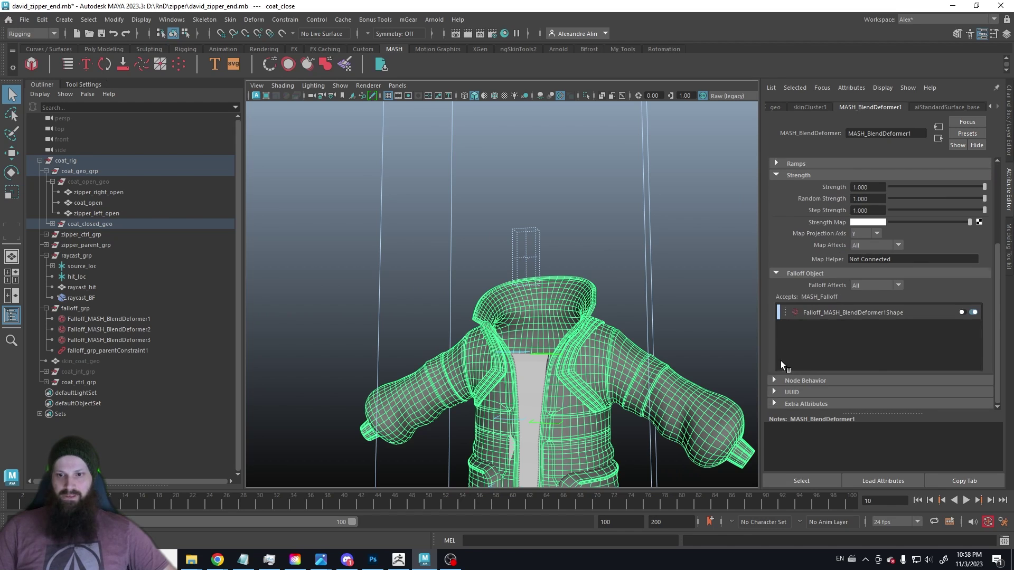
right_click(832, 330)
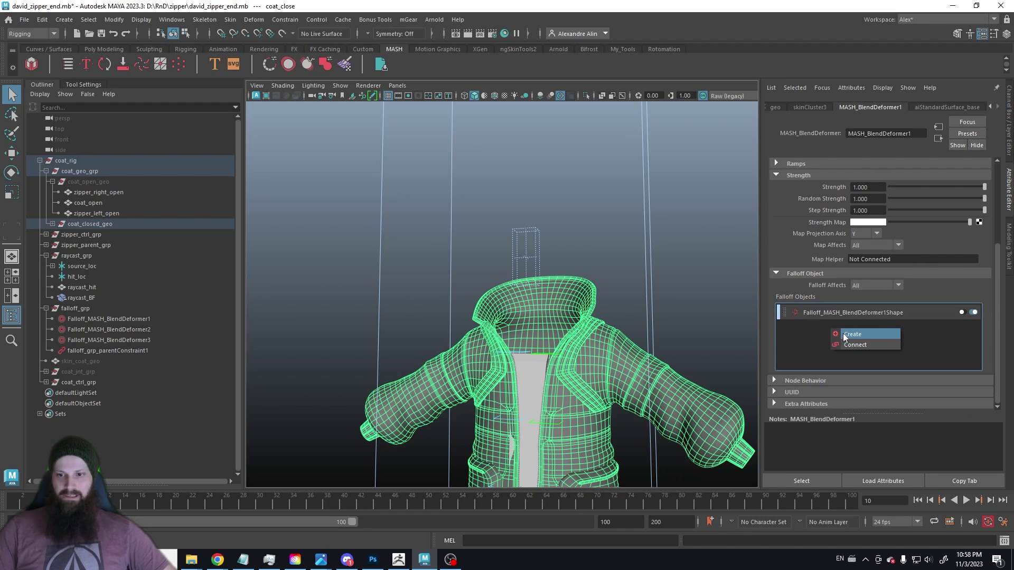
left_click(665, 225)
left_click_drag(664, 225, 517, 201, "alt")
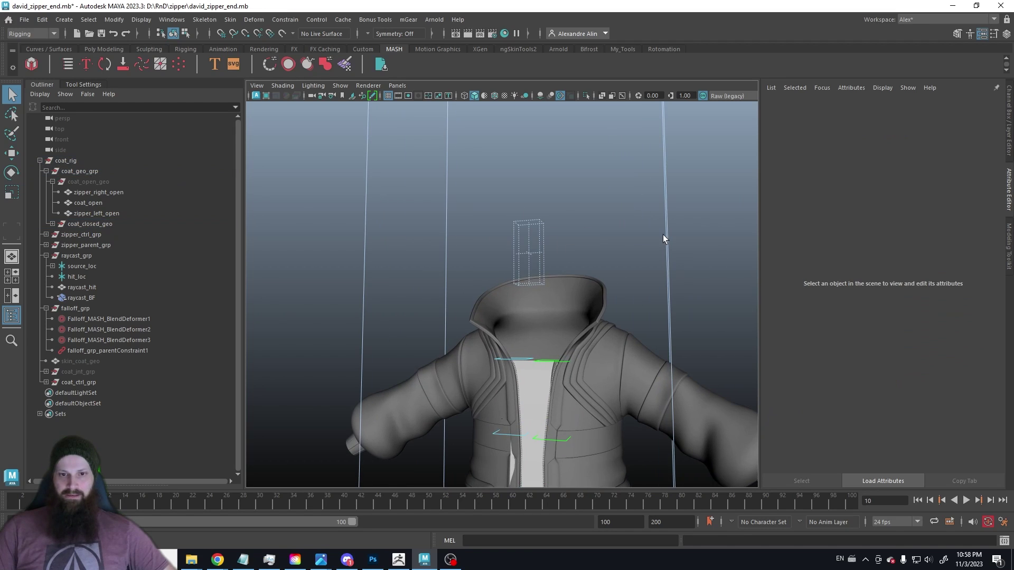
left_click_drag(433, 188, 445, 147, "alt")
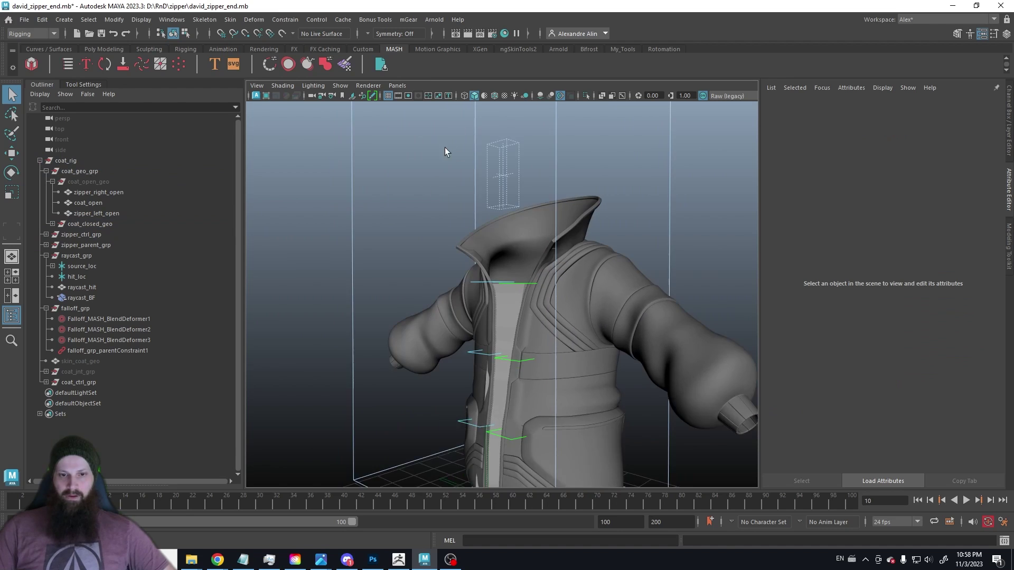
right_click_drag(445, 147, 411, 142, "alt")
Raise the three blend deformer falloffs along Y with the Move tool and view the zipper bottom.
key("ctrl+z")
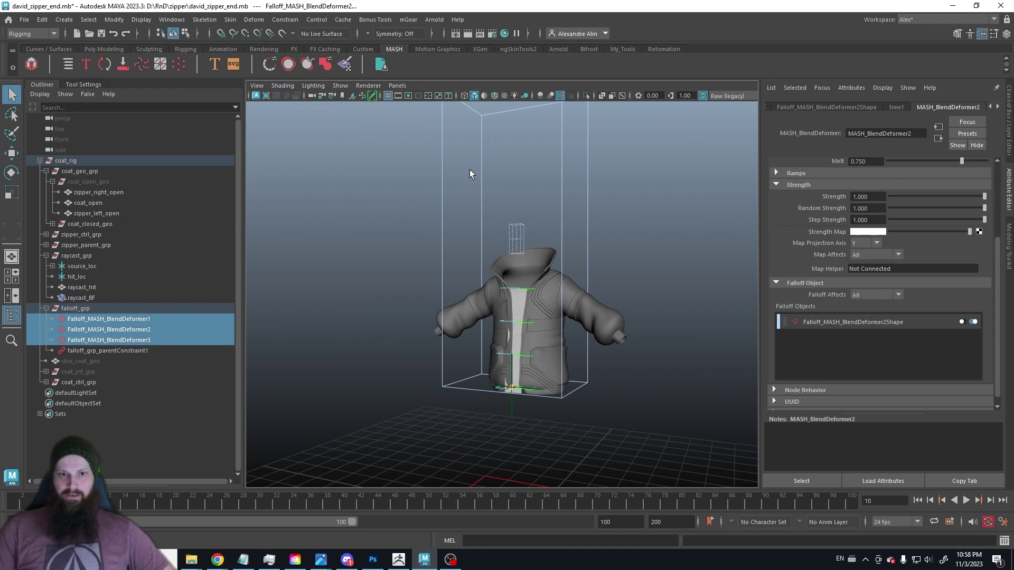
scroll(429, 251, "up", 3)
key("w")
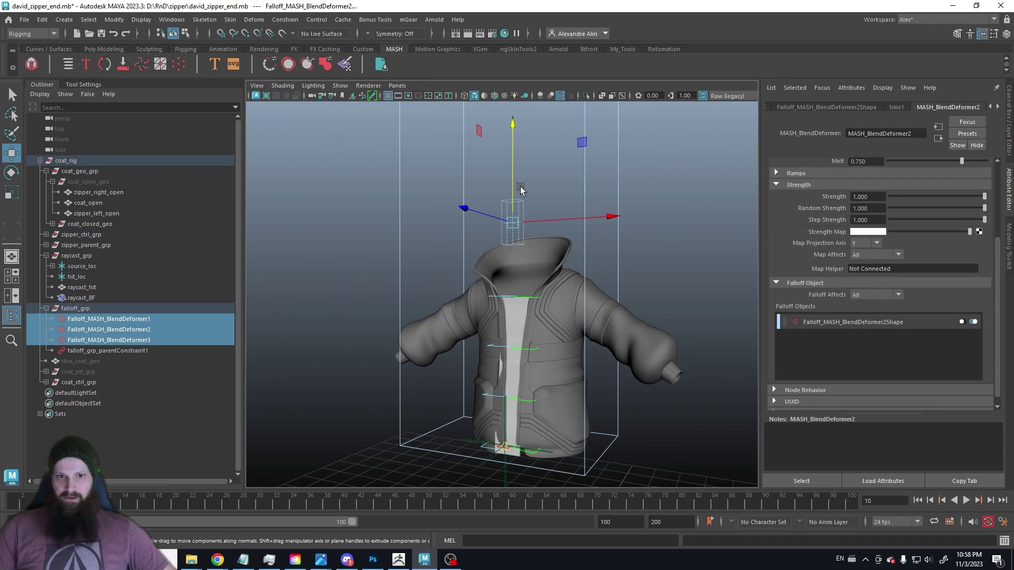
left_click_drag(512, 182, 523, 231)
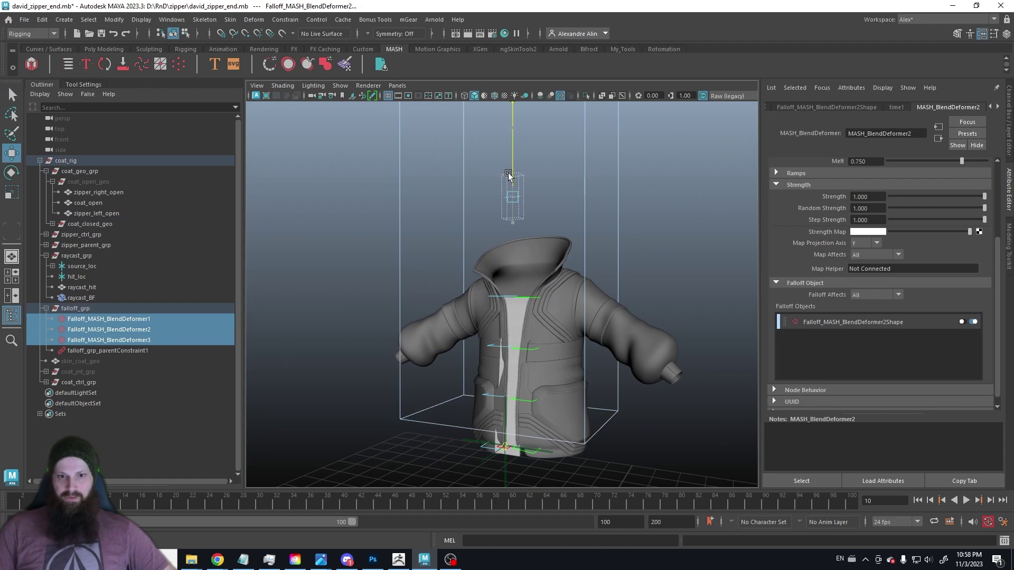
scroll(523, 232, "up", 2)
scroll(580, 353, "up", 2)
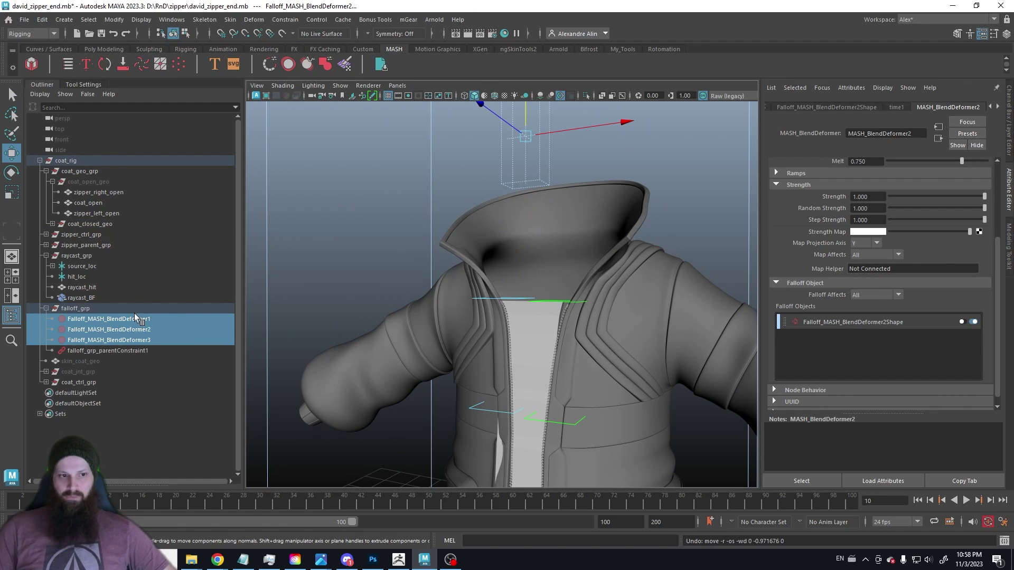
middle_click_drag(427, 274, 145, 232, "alt")
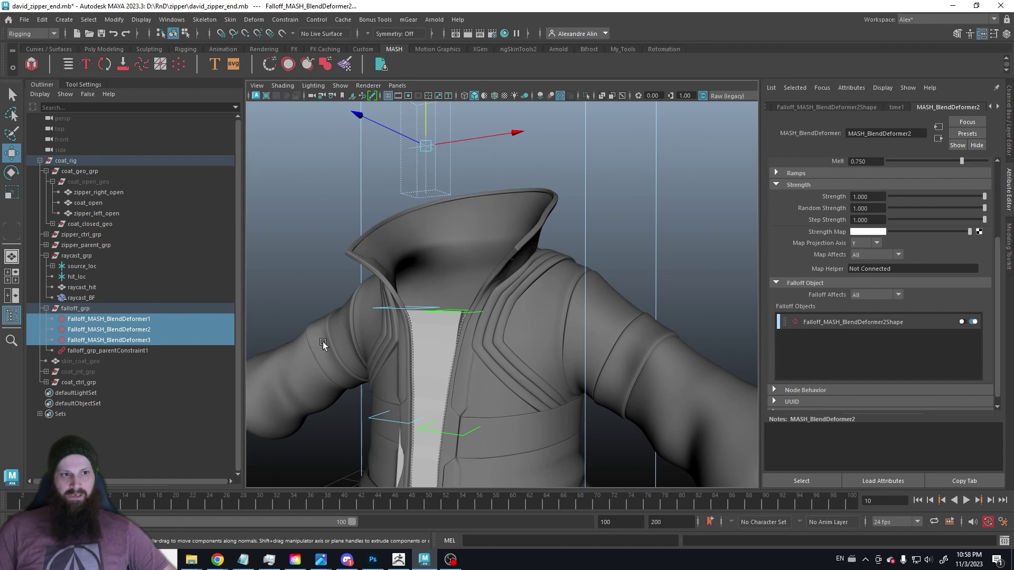
scroll(323, 341, "down", 3)
left_click_drag(352, 312, 400, 257, "alt")
scroll(400, 258, "up", 5)
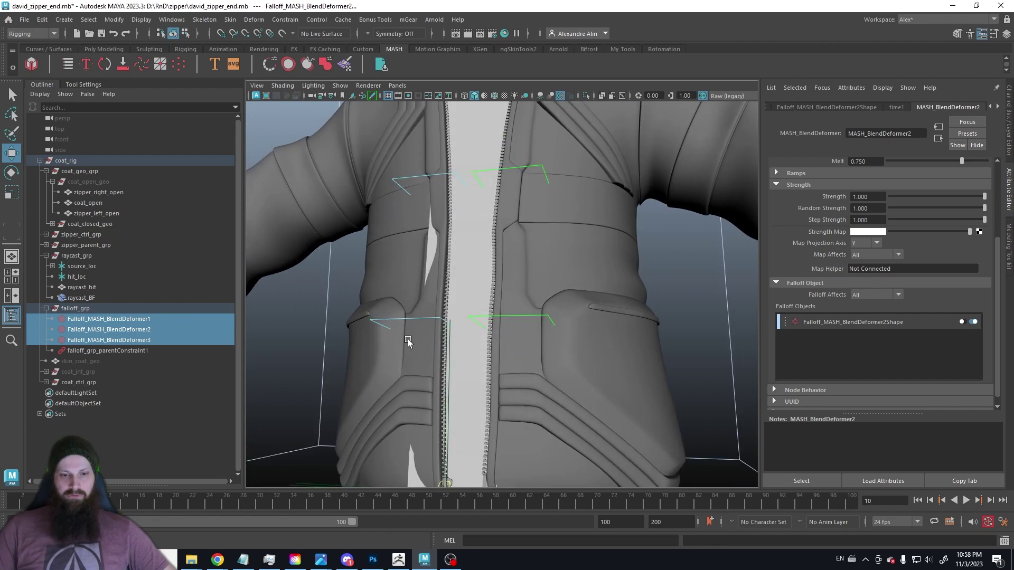
mouse_move(408, 342)
left_mouse_down("alt")
mouse_move(424, 272)
mouse_move(452, 288)
mouse_move(399, 297)
mouse_move(429, 399)
mouse_move(463, 412)
mouse_move(404, 370)
mouse_move(324, 271)
left_mouse_up("alt")
scroll(403, 371, "up", 4)
scroll(403, 371, "down", 5)
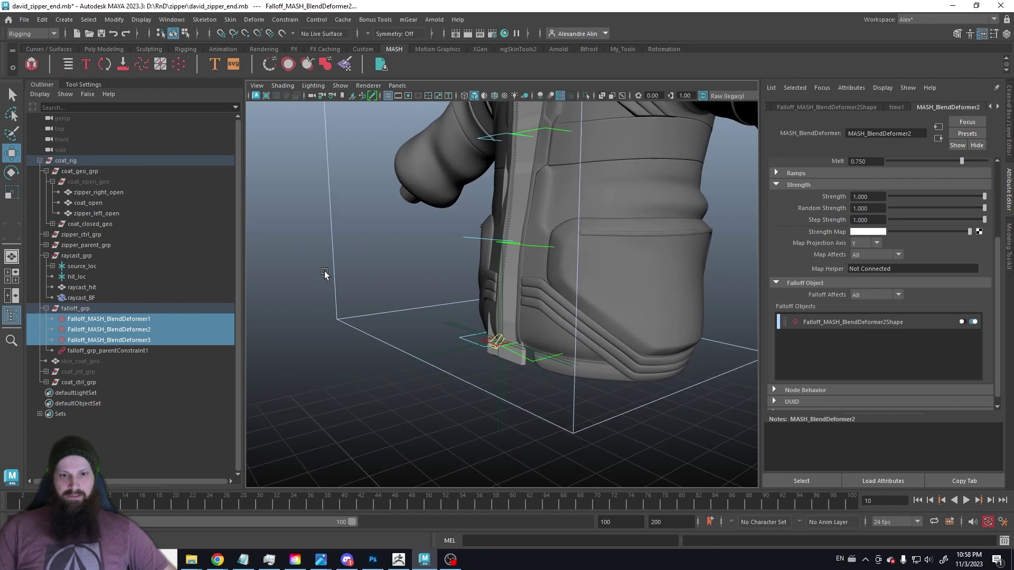
scroll(423, 277, "up", 2)
scroll(453, 361, "up", 3)
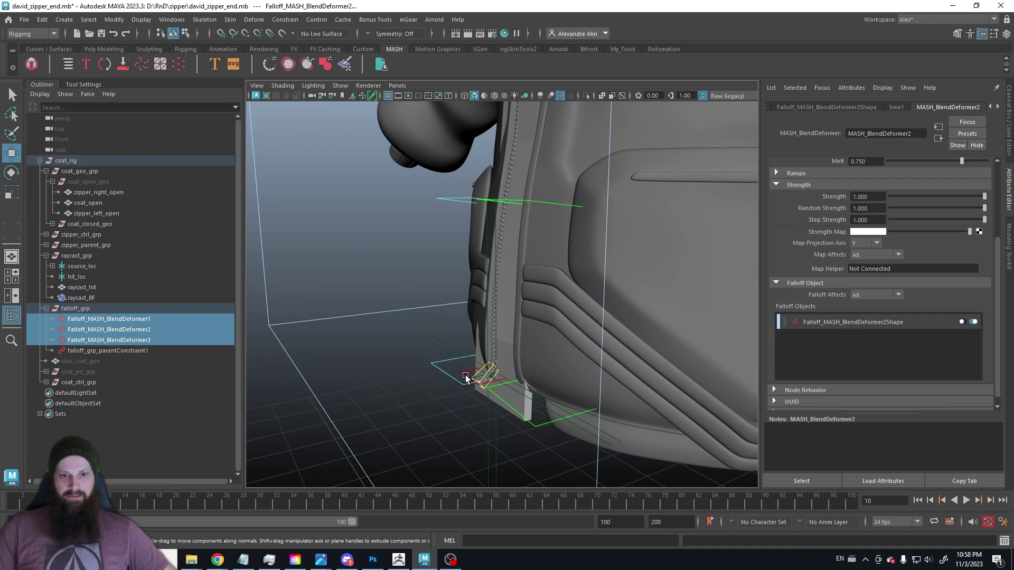
Slide zipper_ctrl up to the collar and back down to test the coat closing.
left_click(466, 378)
left_click_drag(479, 357, 484, 299)
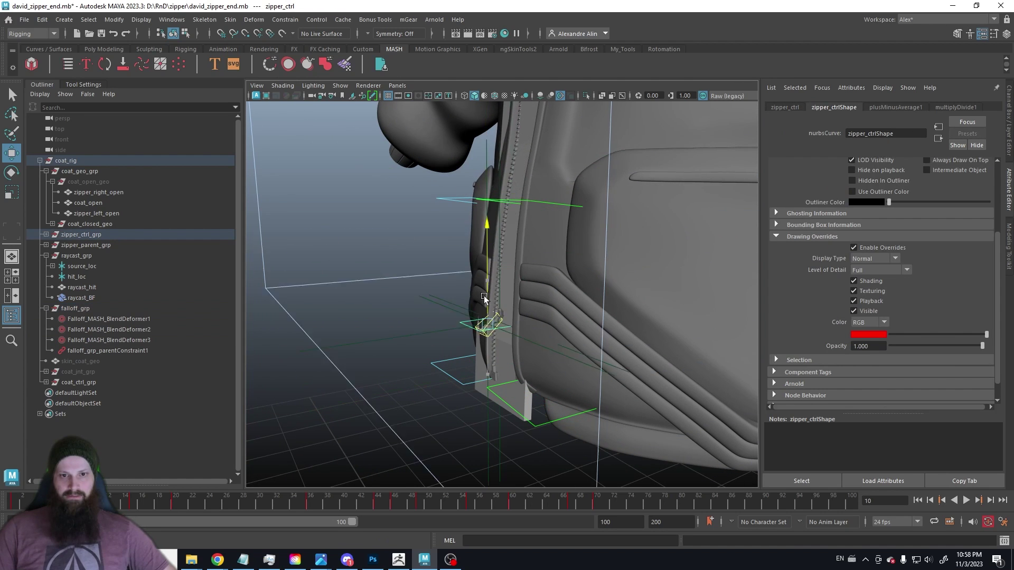
scroll(485, 299, "down", 4)
left_click_drag(494, 237, 524, 288, "alt")
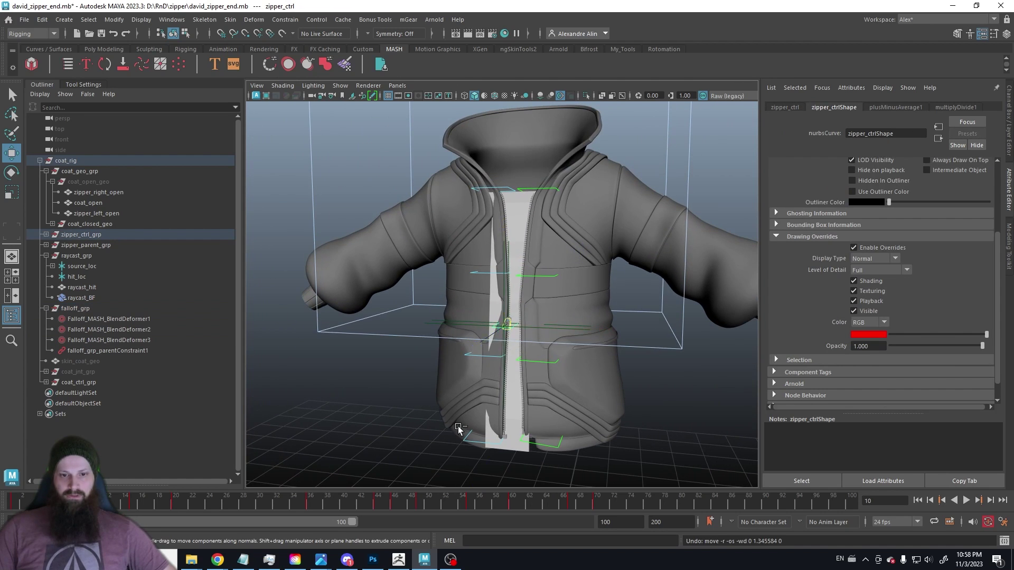
middle_click_drag(431, 431, 408, 226)
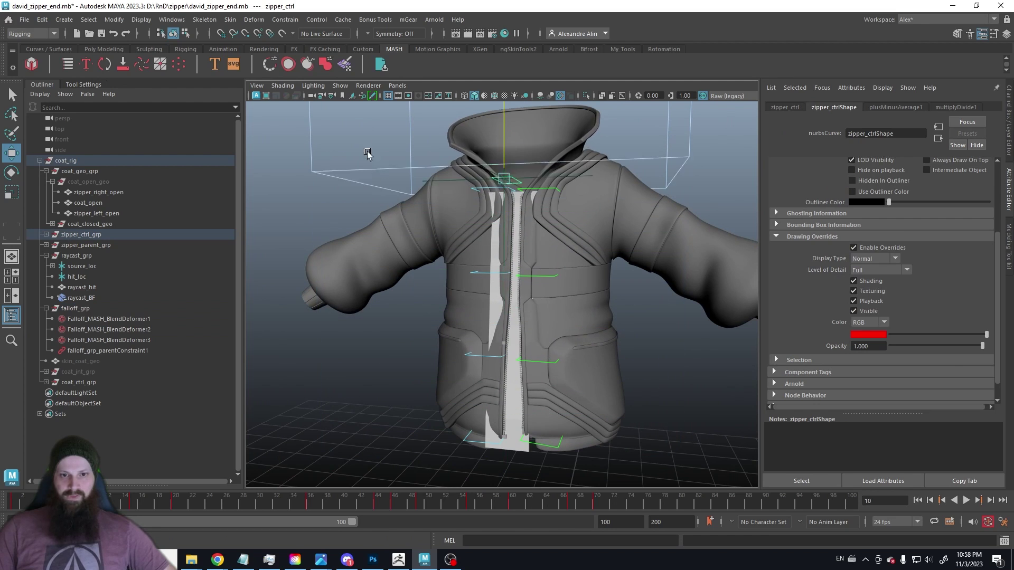
middle_click_drag(367, 153, 399, 203)
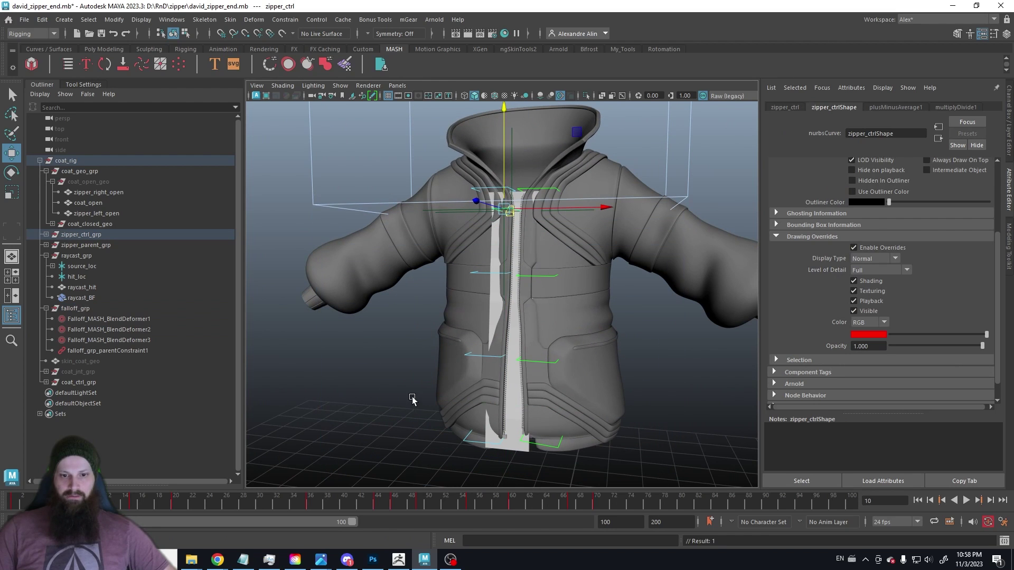
left_click_drag(412, 399, 365, 393, "alt")
Undo the zipper tests back to the bottom and play the zipper animation.
key("ctrl+z")
key("ctrl+z")
key("ctrl+z")
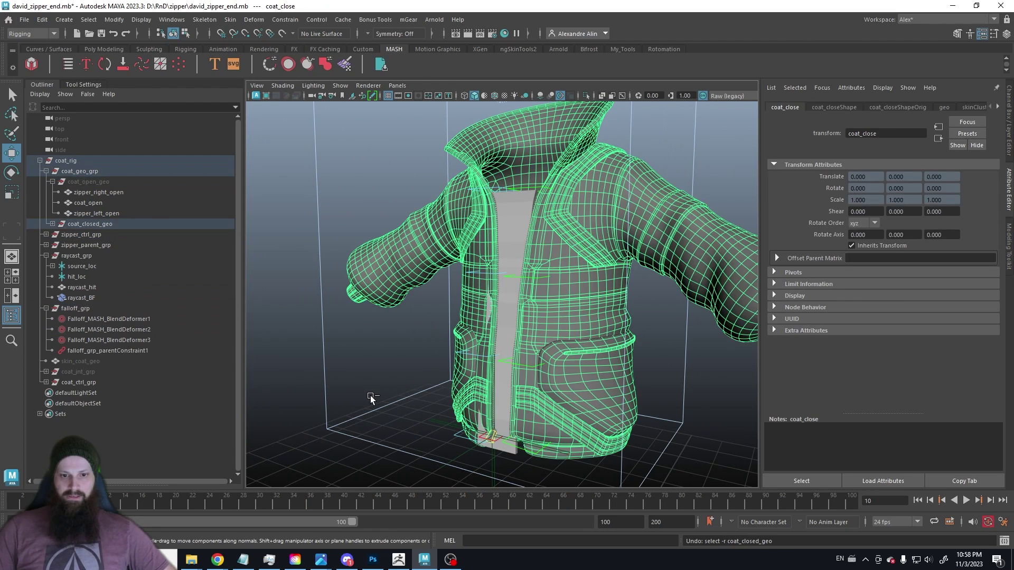
key("ctrl+z")
key("ctrl+z")
key("ctrl+z")
key("ctrl+z")
key("ctrl+z")
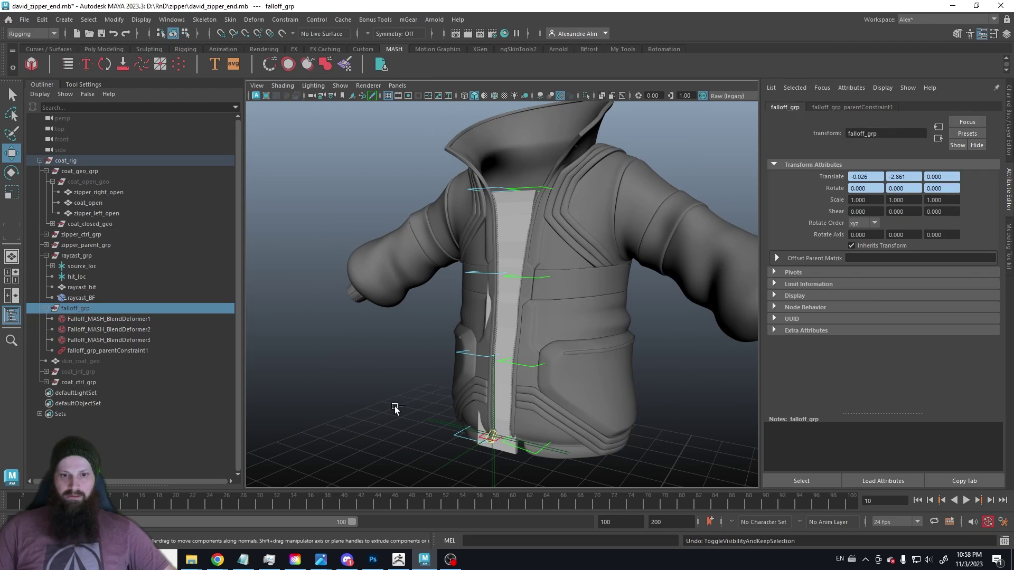
key("ctrl+z")
key("ctrl+z")
key("ctrl+z")
key("ctrl+z")
key("ctrl+z")
key("ctrl+z")
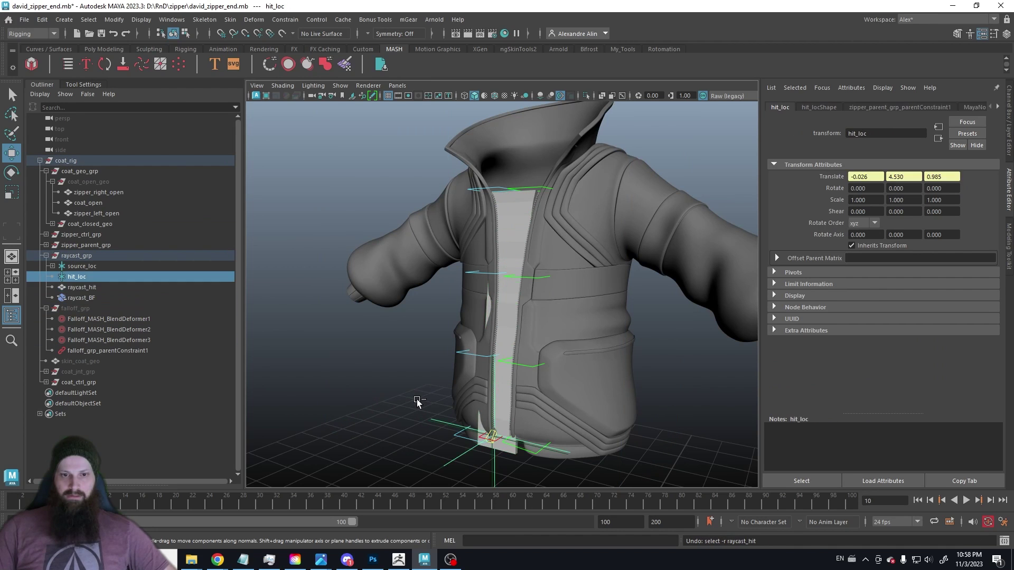
key("ctrl+z")
key("ctrl+z")
key("alt+v")
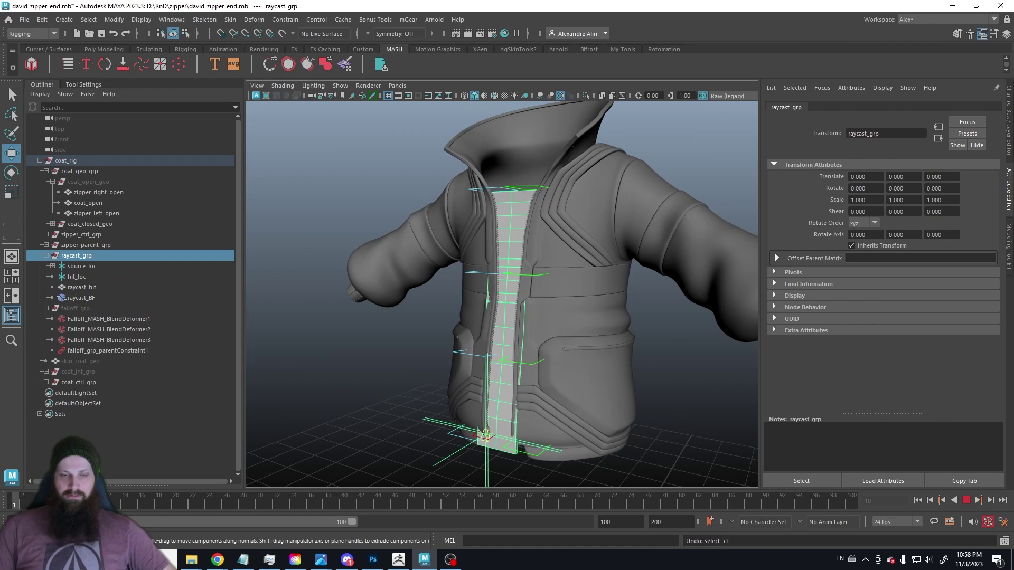
Select raycast_hit and the raycast_grp group, then clear the selection.
left_click(386, 280)
left_click(509, 209)
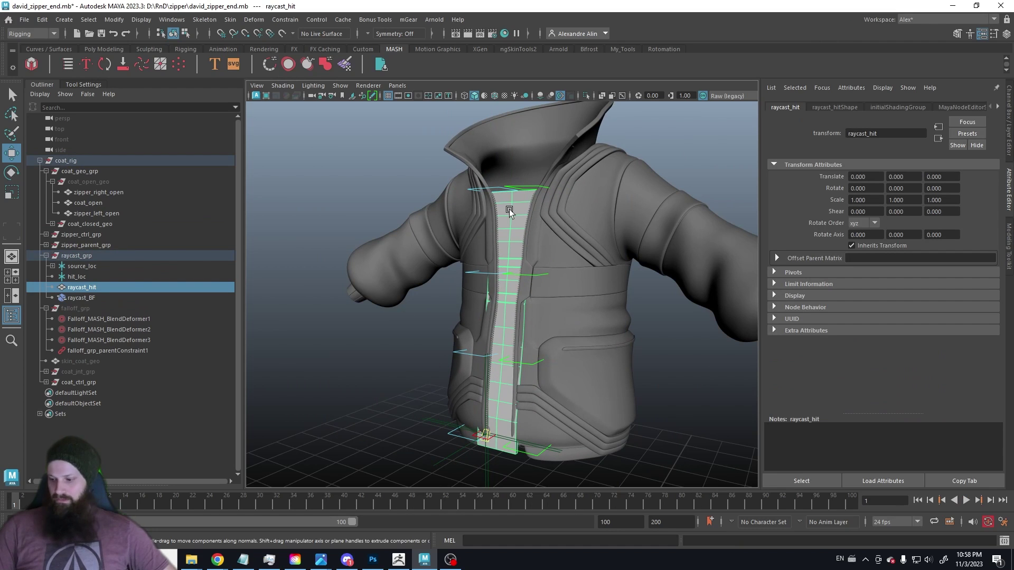
left_click(71, 256)
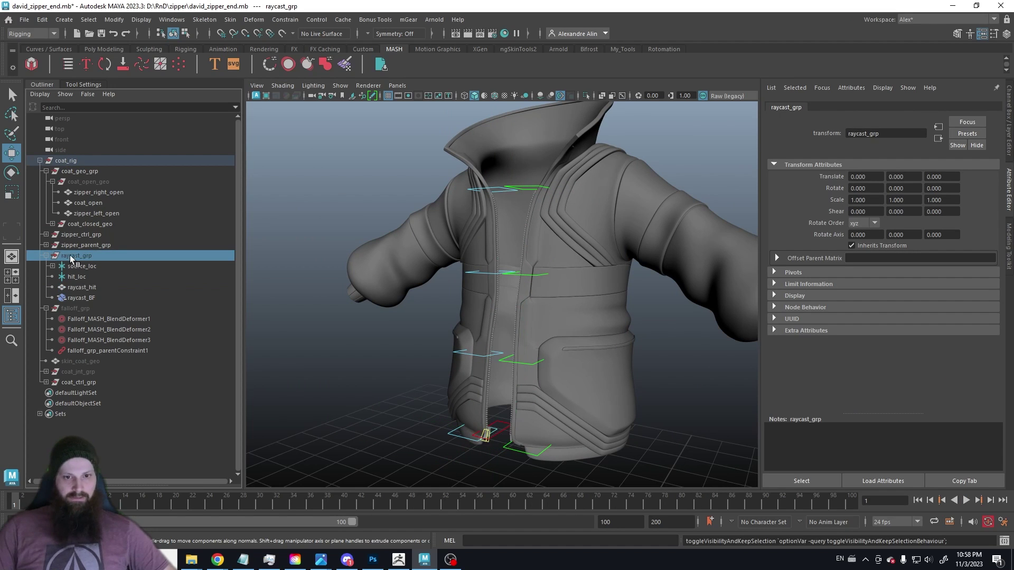
left_click(315, 252)
left_click_drag(316, 252, 398, 275, "alt")
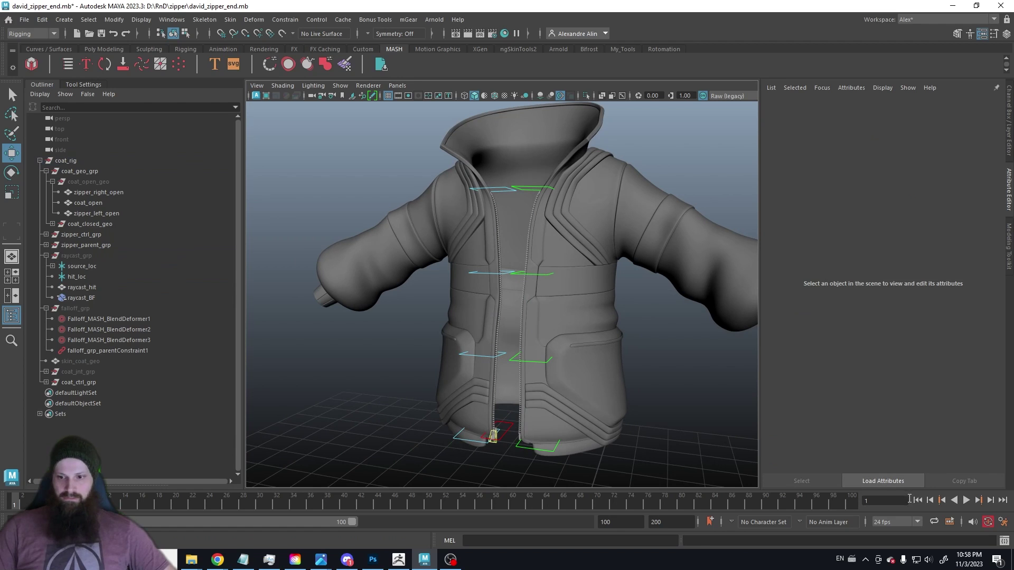
Play the zipper animation from the timeline, orbit to the front and stop with Esc.
left_click(965, 502)
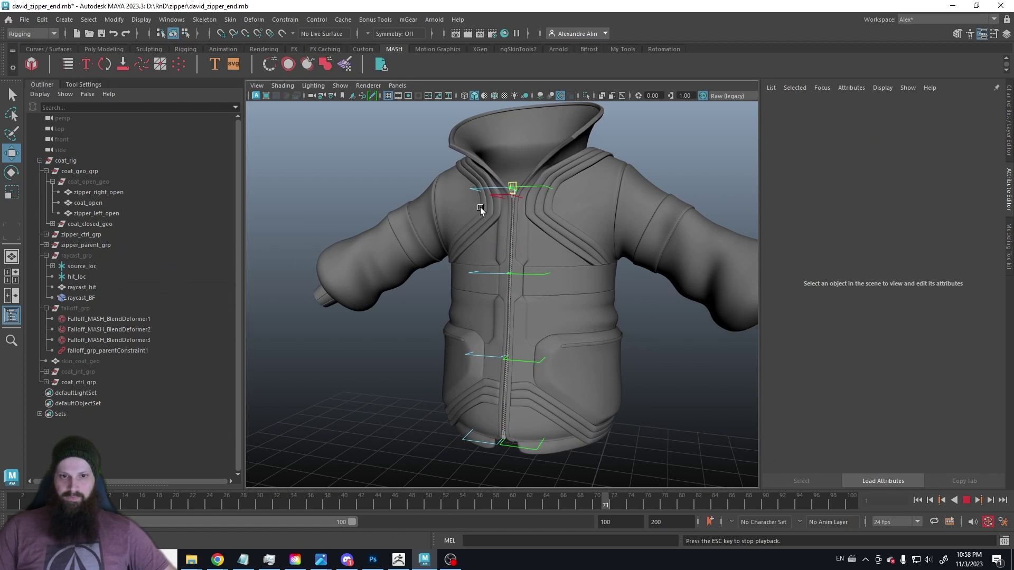
left_click_drag(480, 207, 512, 214, "alt")
scroll(512, 213, "up", 3)
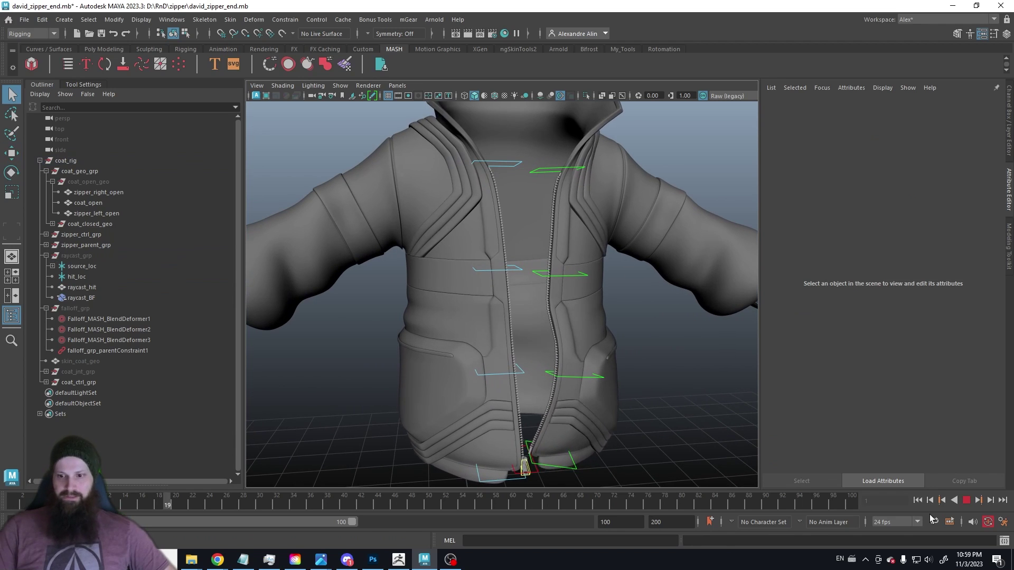
key("Escape")
mouse_move(555, 301)
left_mouse_down("alt")
mouse_move(616, 340)
mouse_move(497, 241)
left_mouse_up("alt")
scroll(533, 206, "up", 3)
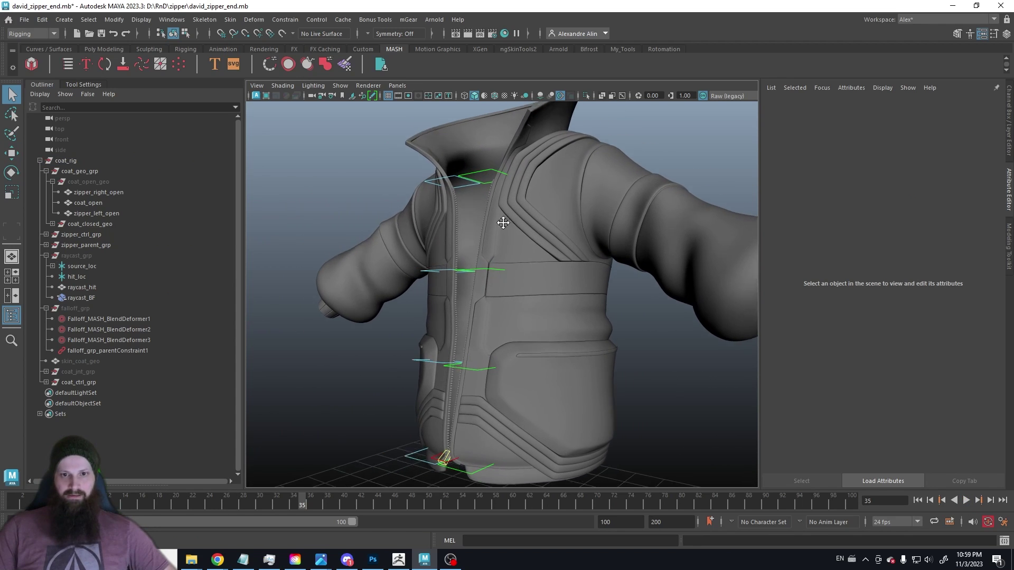
mouse_move(217, 561)
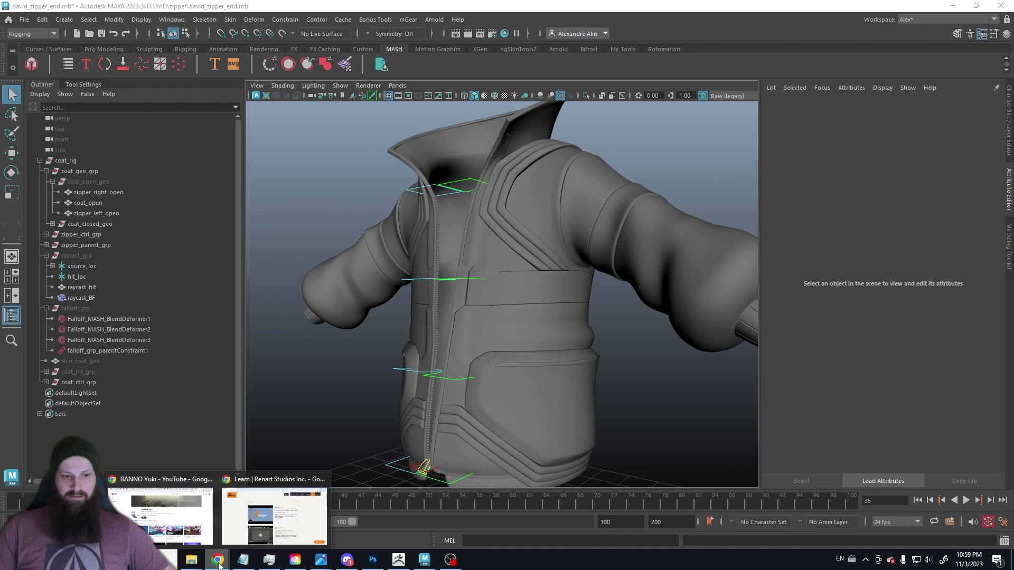
Bring up the studio website and open the David Martinez Fan Art portfolio project.
left_click(252, 528)
left_click(785, 71)
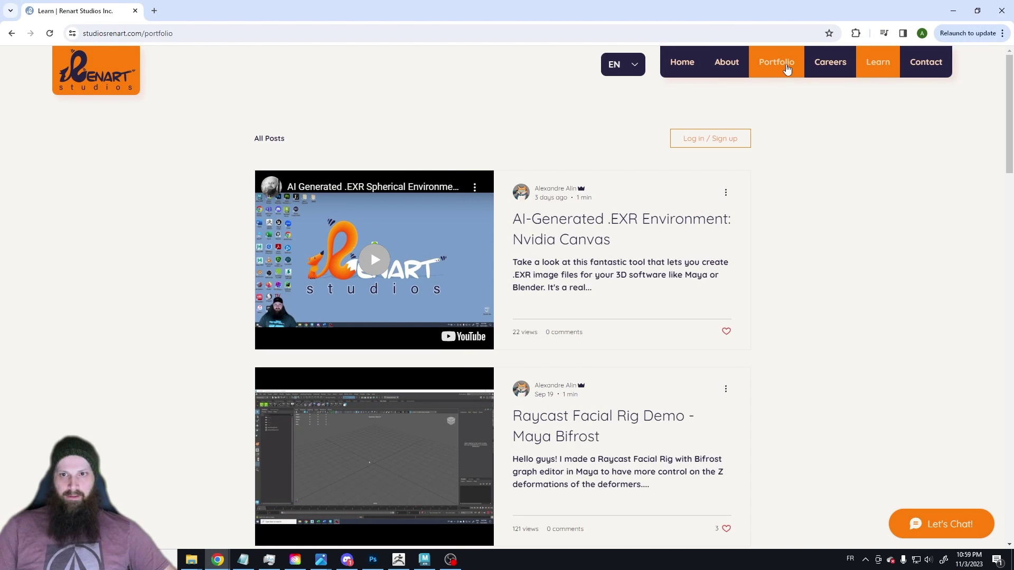
scroll(505, 347, "down", 3)
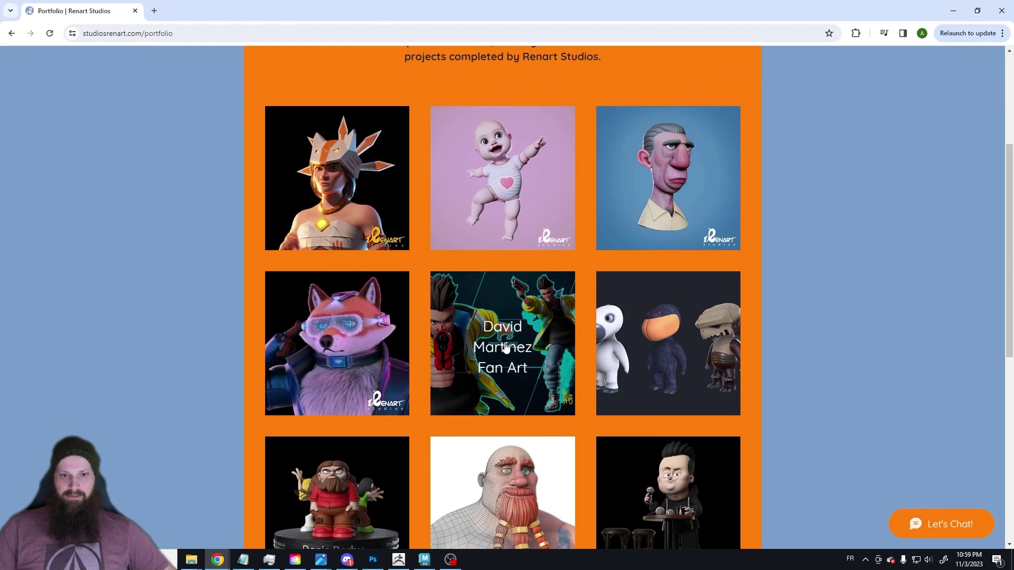
left_click(505, 349)
scroll(508, 297, "down", 3)
scroll(499, 290, "down", 4)
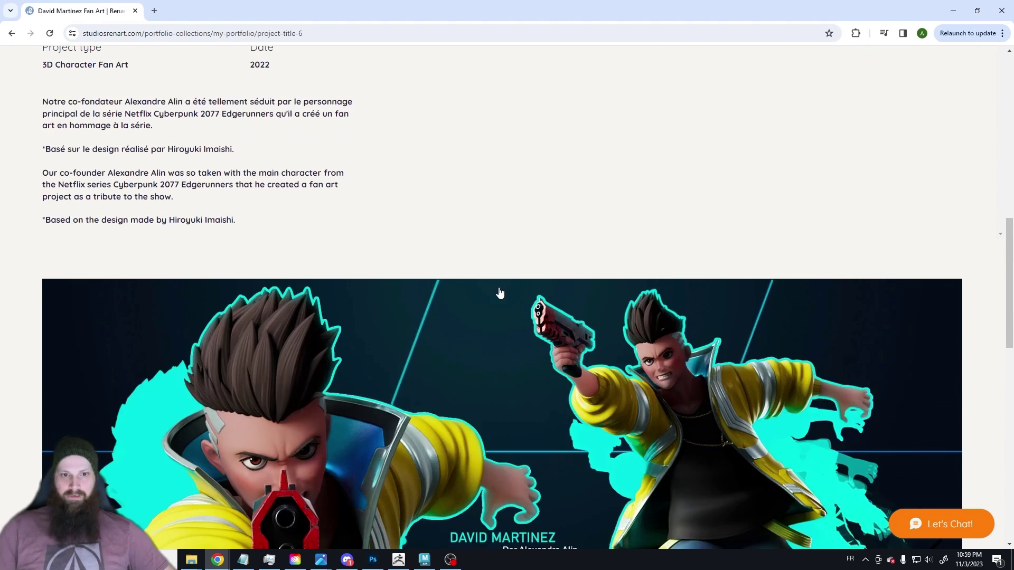
scroll(539, 290, "down", 2)
scroll(539, 290, "down", 2)
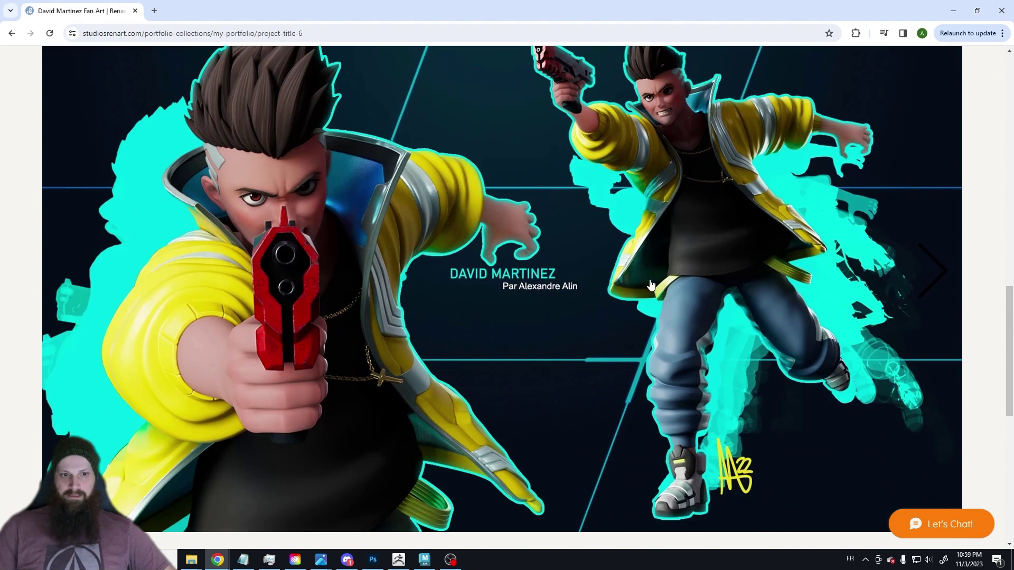
Page through the project's renders, then minimize the browser back to Maya.
left_click(936, 275)
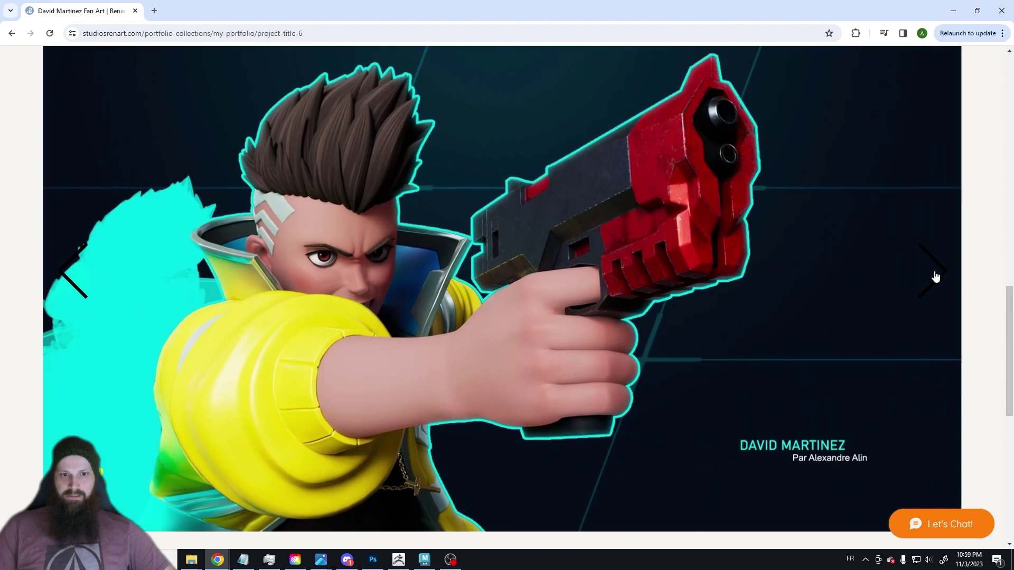
left_click(936, 277)
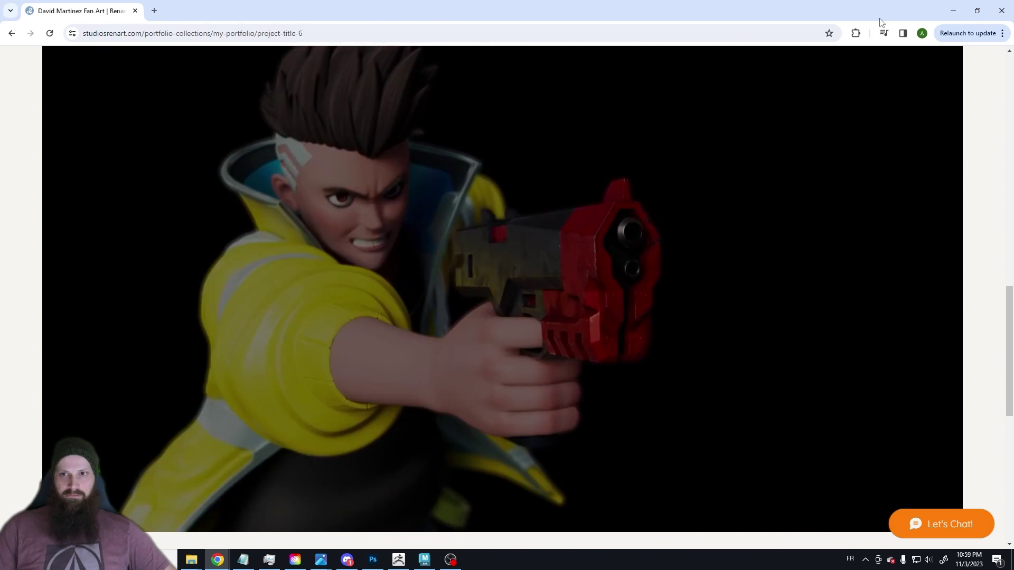
left_click(953, 10)
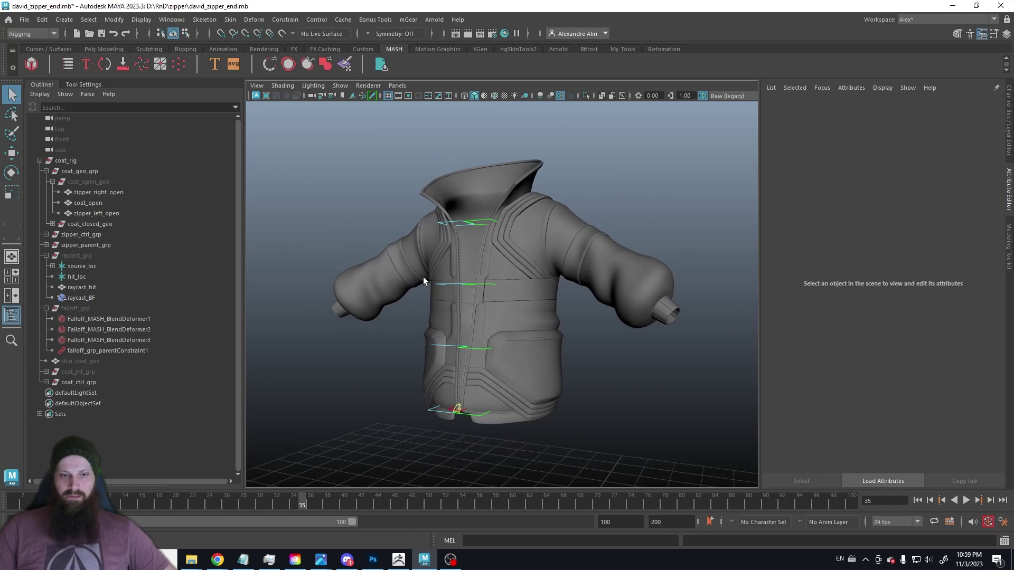
Enable Wireframe on Shaded and play the zipper animation, stopping it mid-jacket.
left_click_drag(423, 277, 575, 266, "alt")
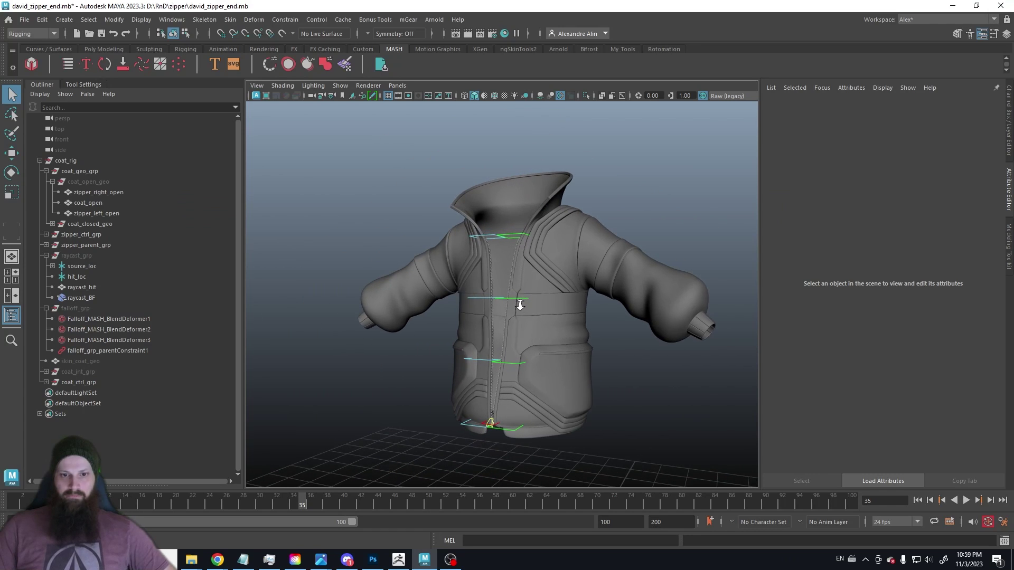
left_click(494, 95)
scroll(503, 293, "up", 5)
middle_click_drag(503, 198, 502, 317, "alt")
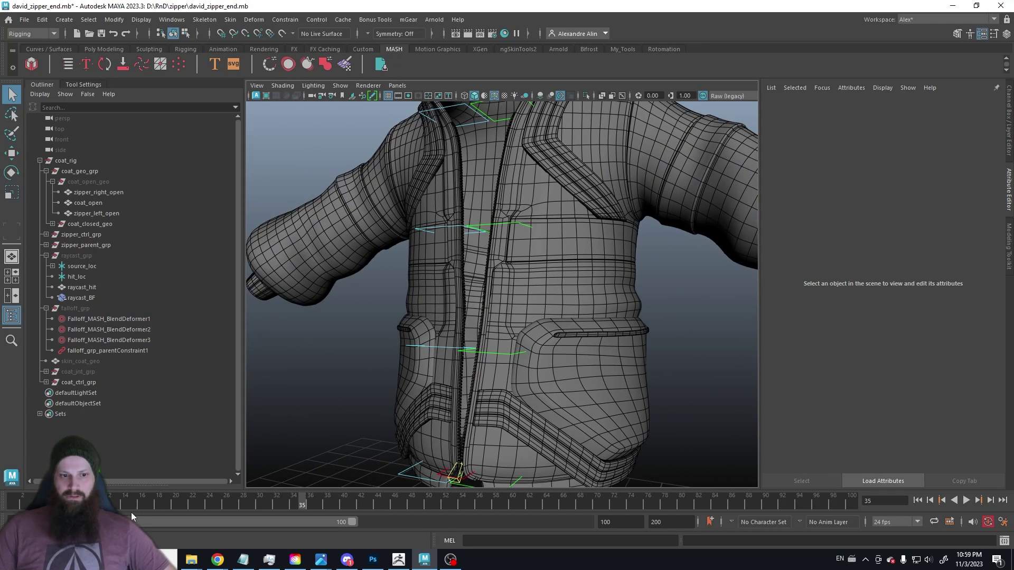
key("alt+v")
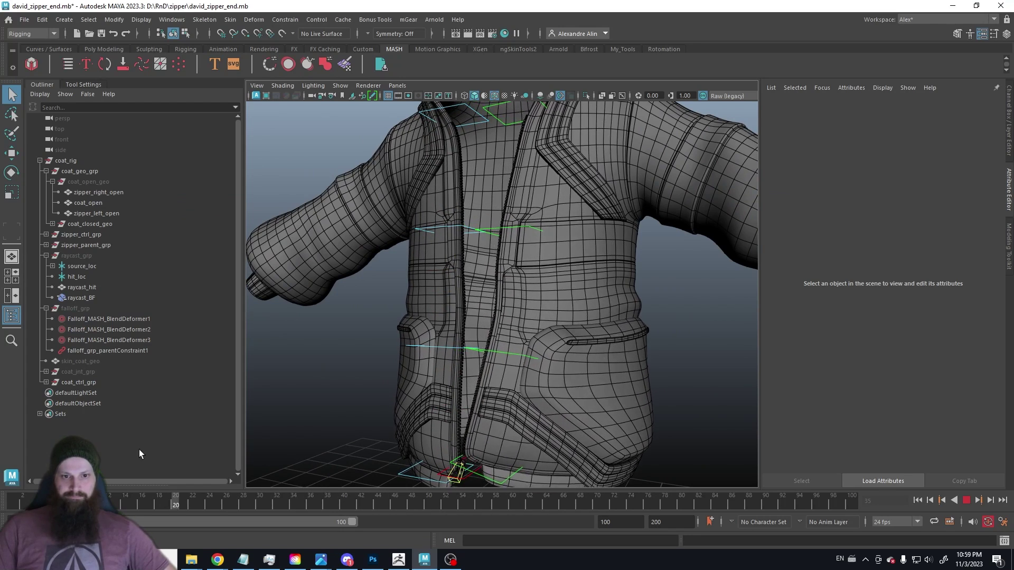
key("alt+v")
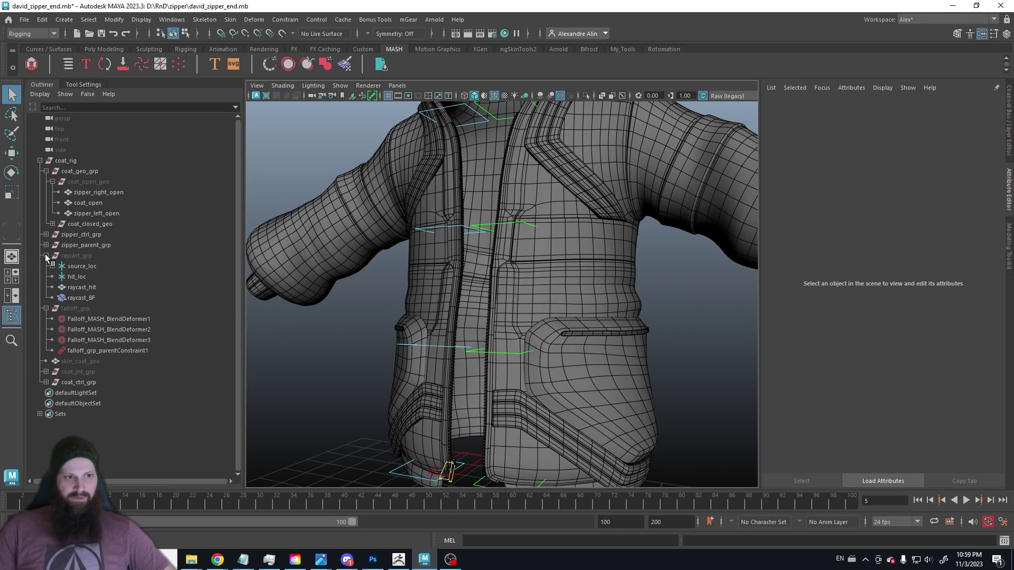
Collapse raycast_grp, peek into coat_ctrl_grp and select coat_jnt_grp in the Outliner.
left_click(45, 255)
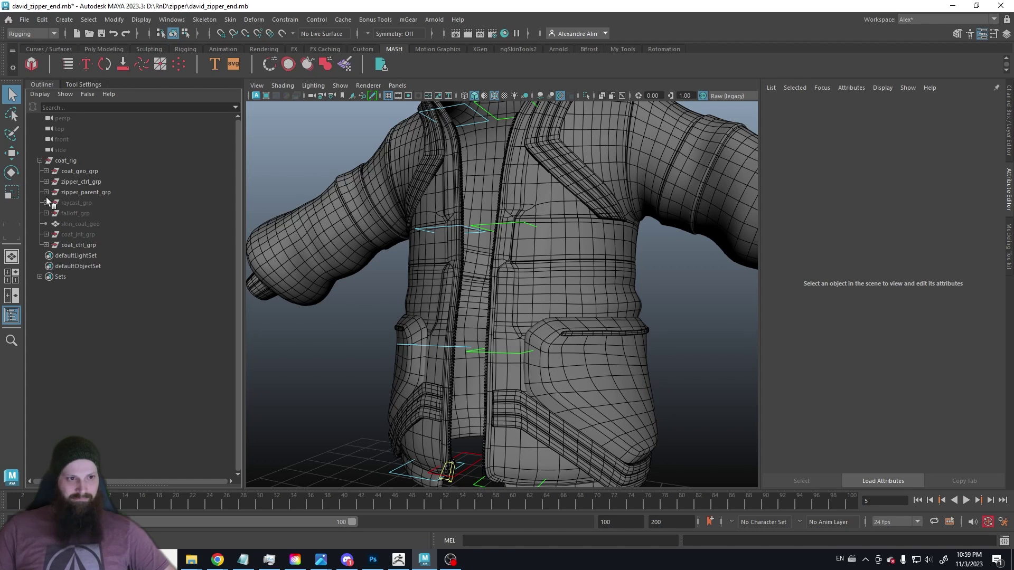
left_click(45, 245)
left_click(68, 234)
Switch to the Channel Box/Layer Editor and make the skeletons display layer visible.
mouse_move(269, 302)
left_mouse_down("alt")
mouse_move(322, 320)
mouse_move(352, 212)
left_mouse_up("alt")
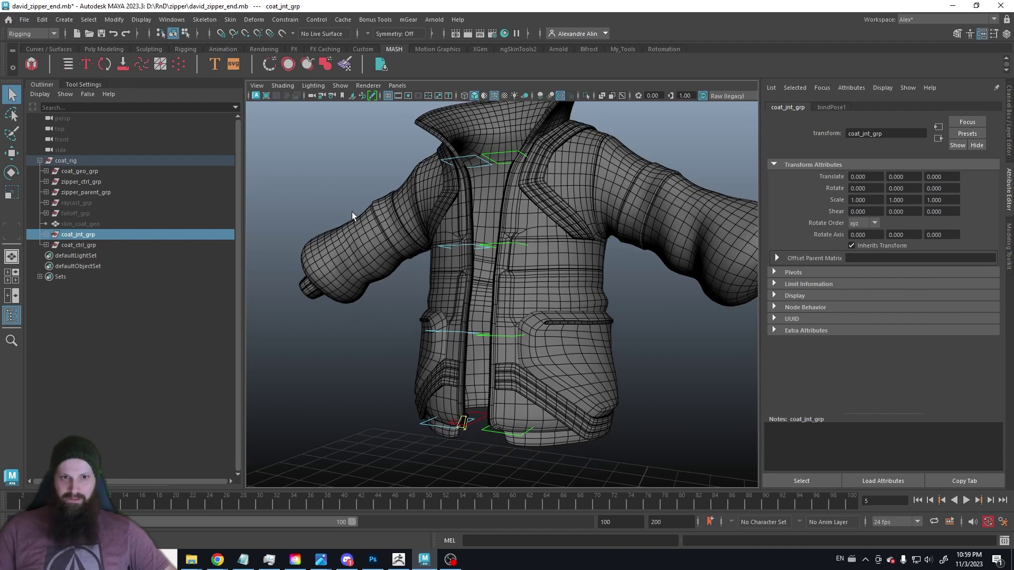
left_click(339, 86)
left_click(336, 87)
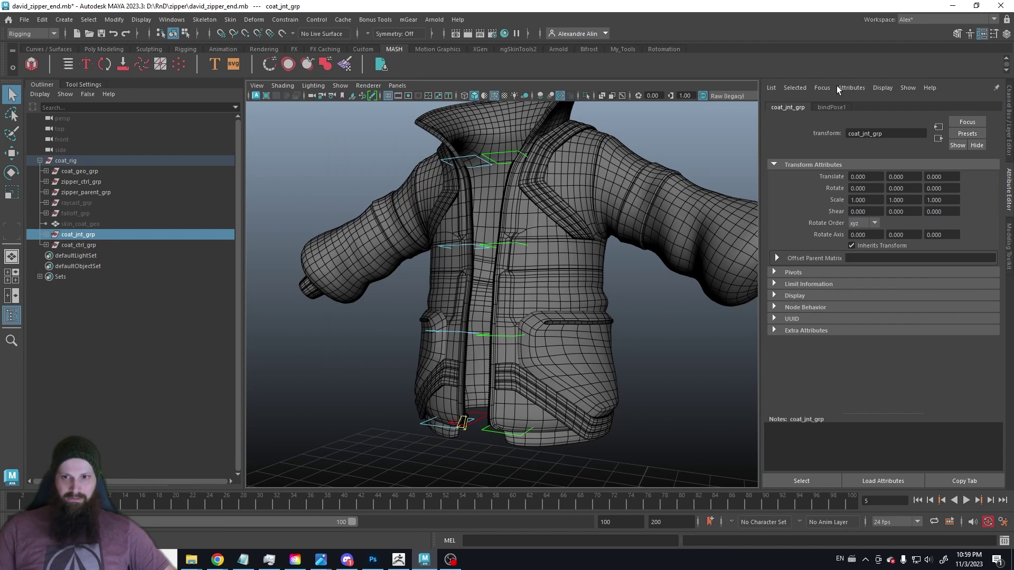
left_click(1009, 120)
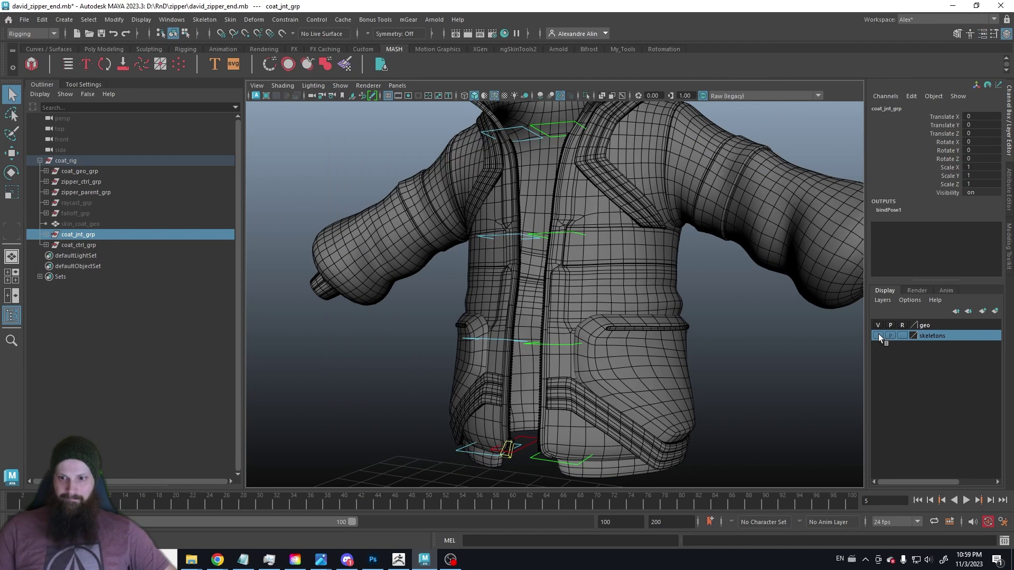
left_click(783, 361)
Frame the whole coat with joints showing and play the zipper animation to frame 45.
mouse_move(783, 361)
left_mouse_down("alt")
mouse_move(607, 333)
mouse_move(562, 311)
mouse_move(574, 396)
left_mouse_up("alt")
scroll(575, 402, "down", 3)
mouse_move(525, 344)
left_mouse_down("alt")
mouse_move(493, 283)
mouse_move(463, 291)
left_mouse_up("alt")
scroll(476, 381, "up", 2)
scroll(487, 393, "up", 1)
scroll(503, 396, "up", 1)
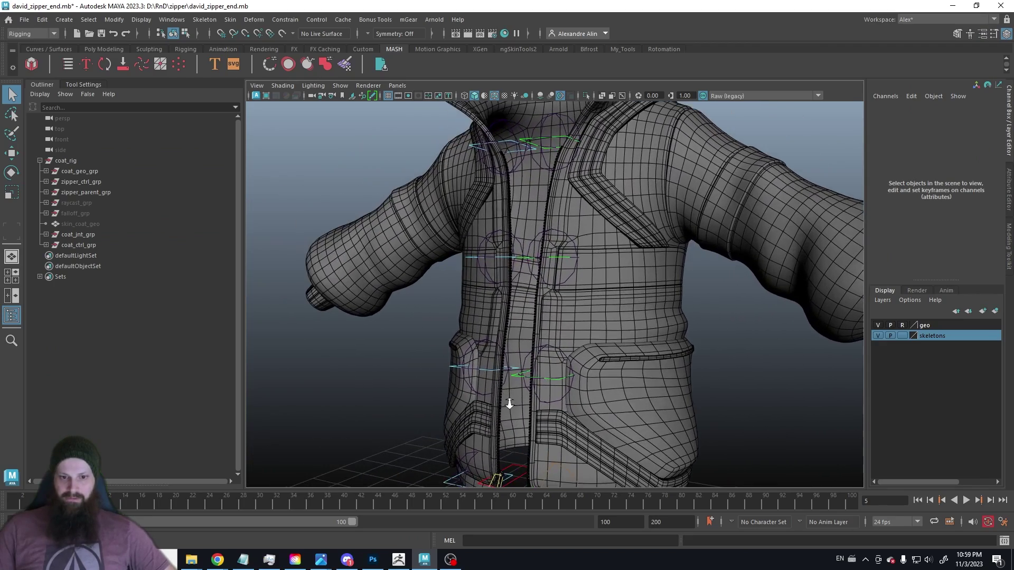
middle_click_drag(531, 365, 435, 350, "alt")
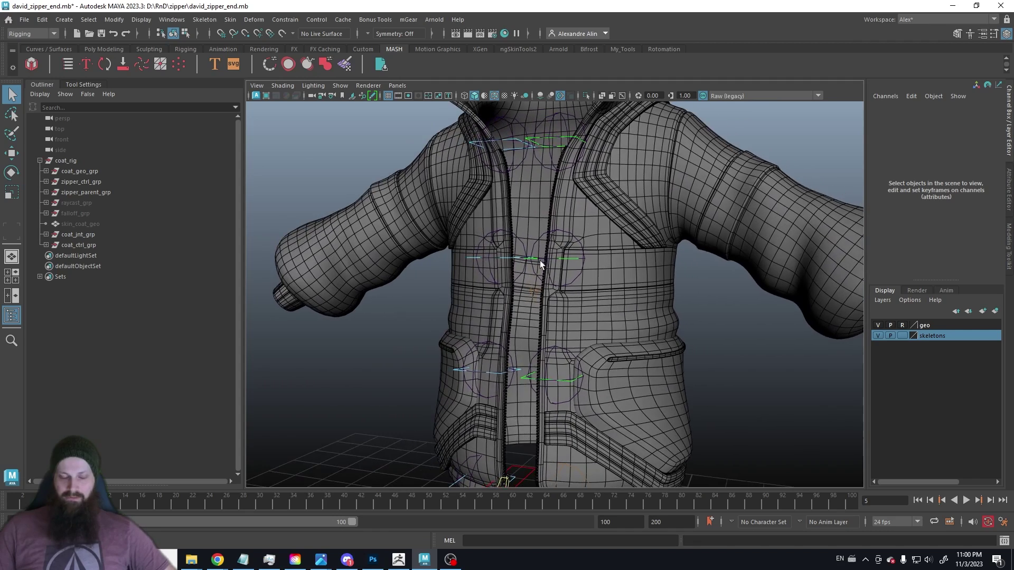
mouse_move(435, 350)
right_mouse_down("alt")
mouse_move(424, 296)
mouse_move(420, 360)
right_mouse_up("alt")
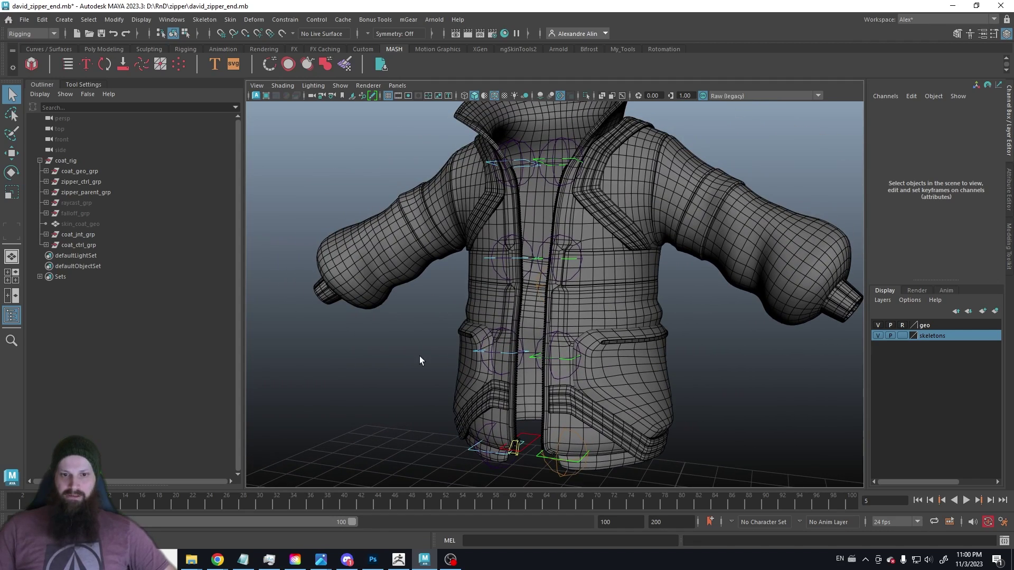
key("alt+v")
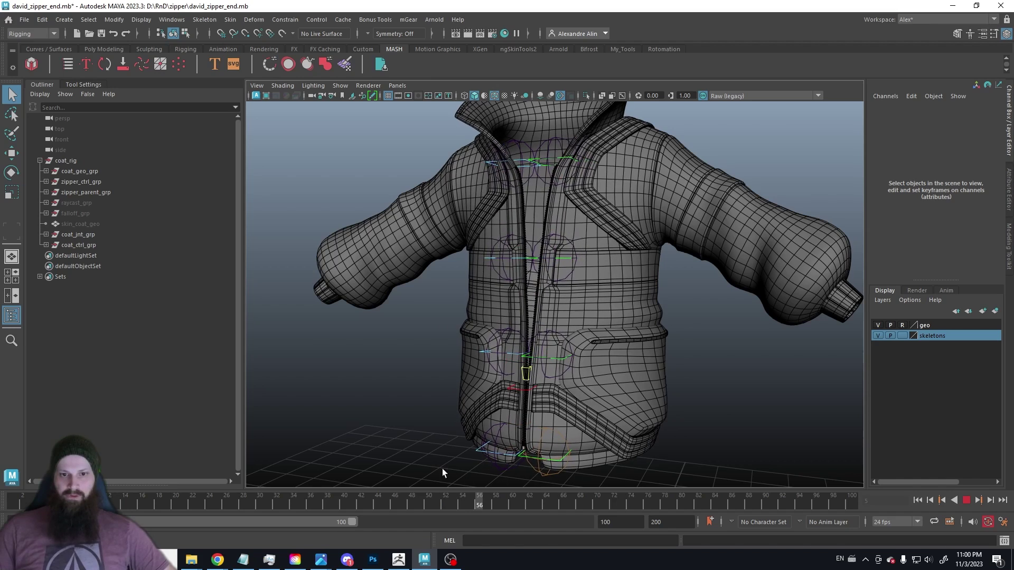
key("alt+v")
Turn to a three-quarter view and replay the animation until the zipper reaches the collar.
right_click_drag(513, 452, 511, 412, "alt")
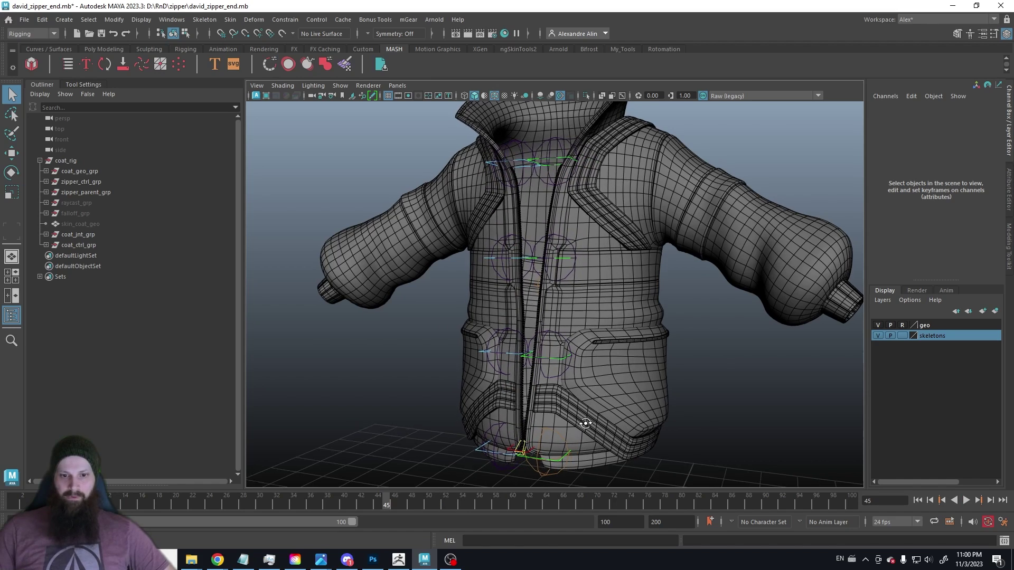
left_click_drag(510, 412, 521, 378, "alt")
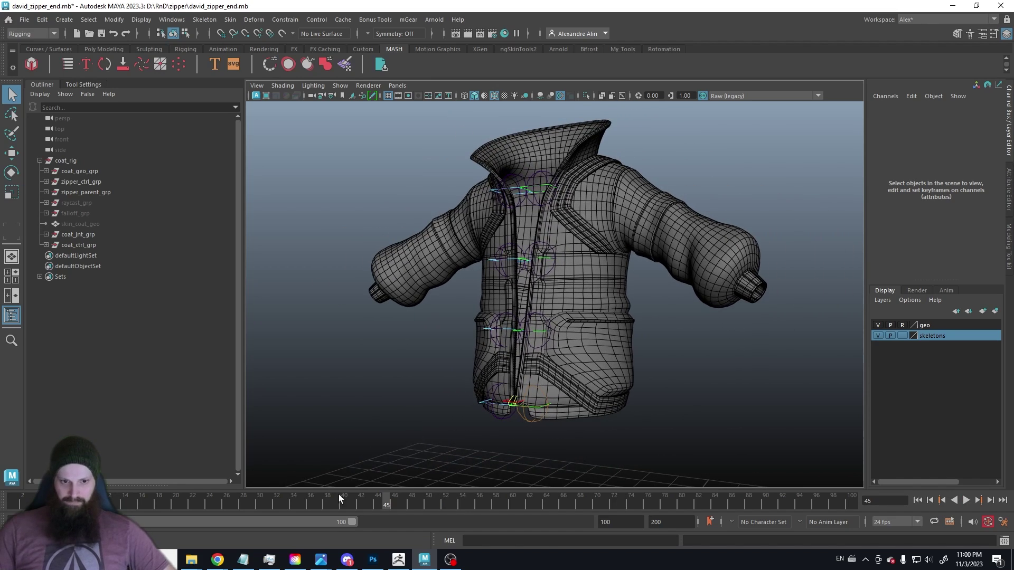
key("alt+shift+v")
key("alt+v")
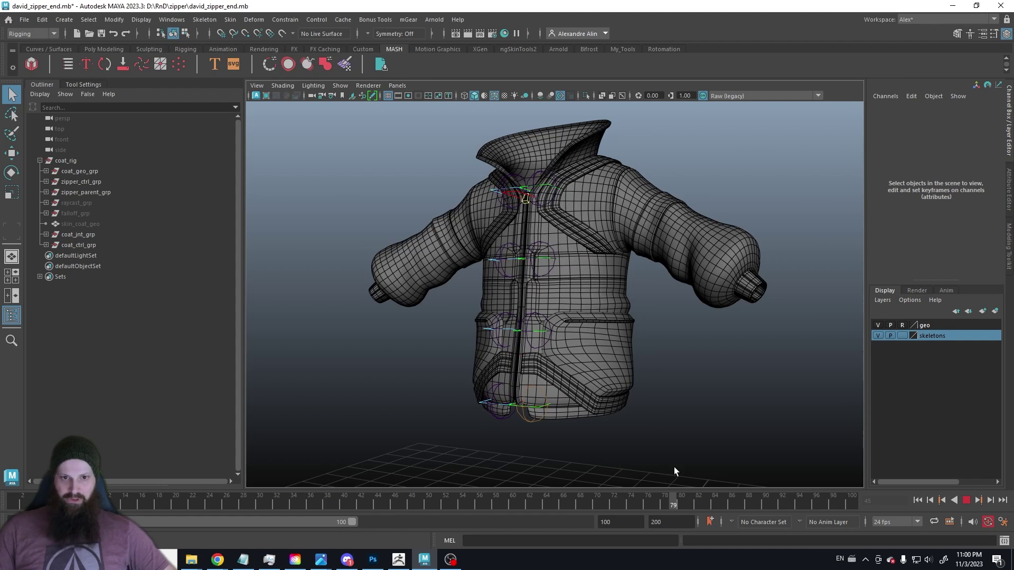
scroll(528, 324, "up", 3)
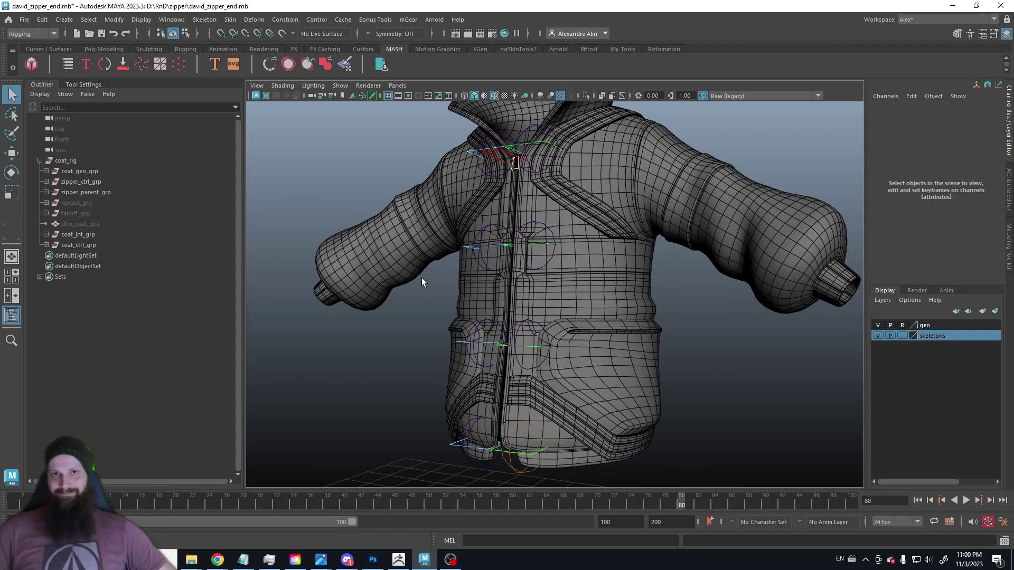